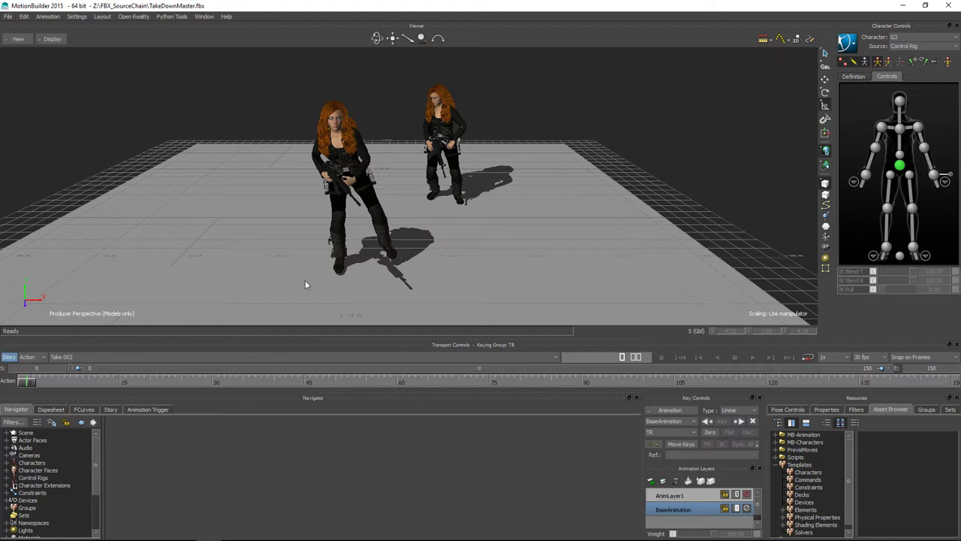
Step: Show the Story editor's two character tracks with the Back_stab_neck_01 and Back_stab_neck_2 clips
click(111, 410)
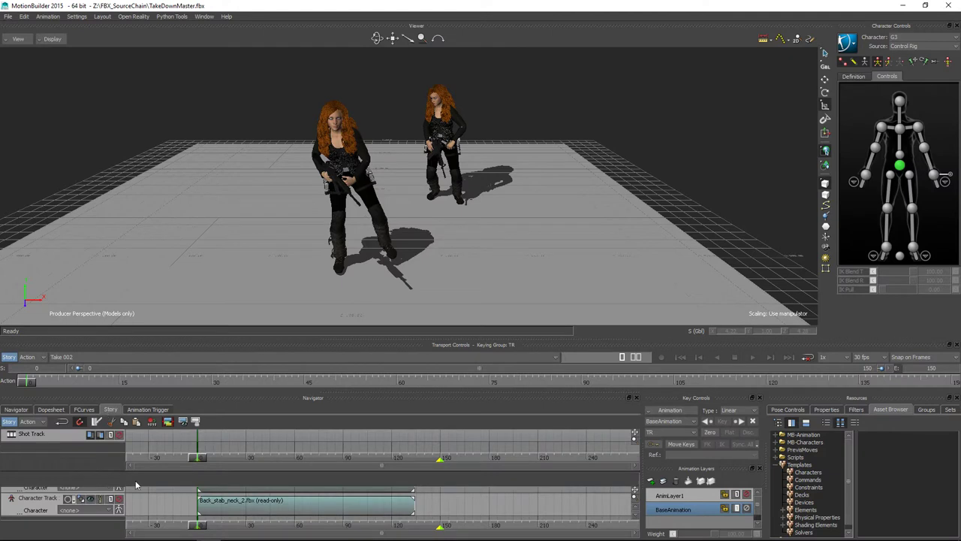
scroll(244, 510, up, 1)
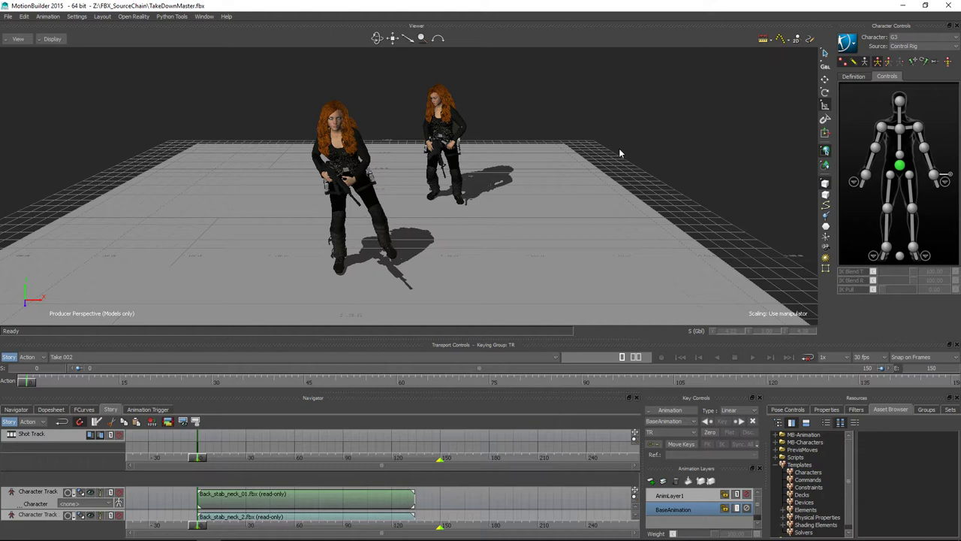
key(ctrl+w)
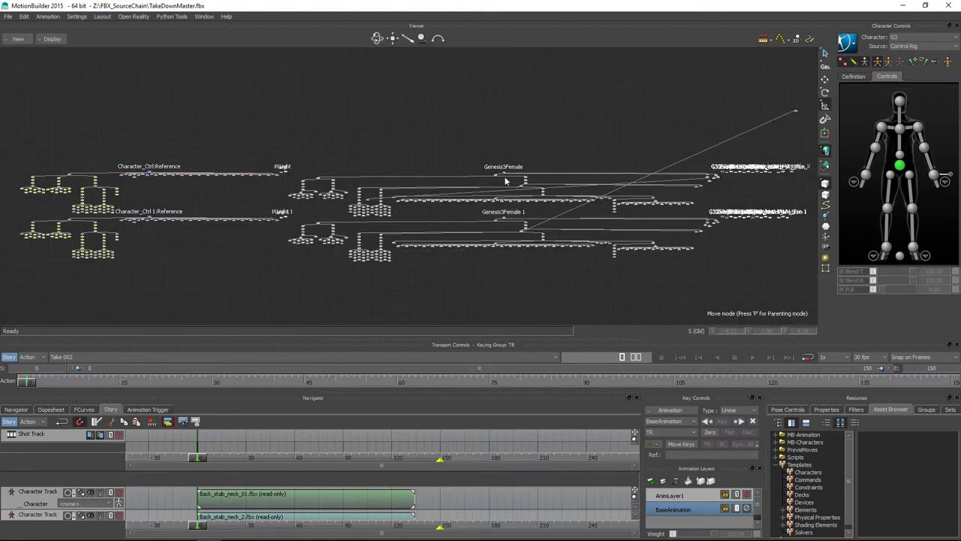
mouse_move(521, 152)
shift+mouse_down()
mouse_move(495, 204)
mouse_move(508, 155)
shift+mouse_up()
scroll(505, 172, up, 4)
scroll(511, 112, up, 2)
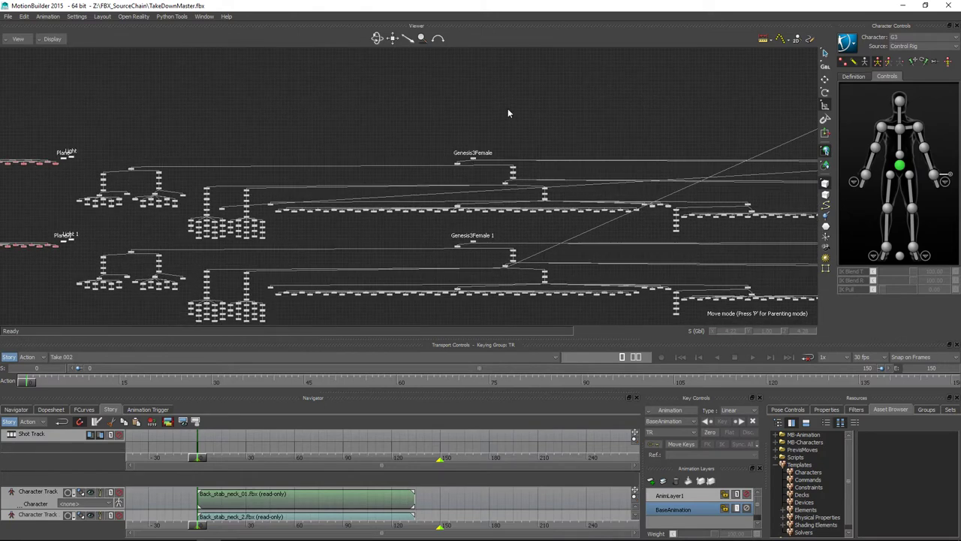
scroll(501, 120, down, 2)
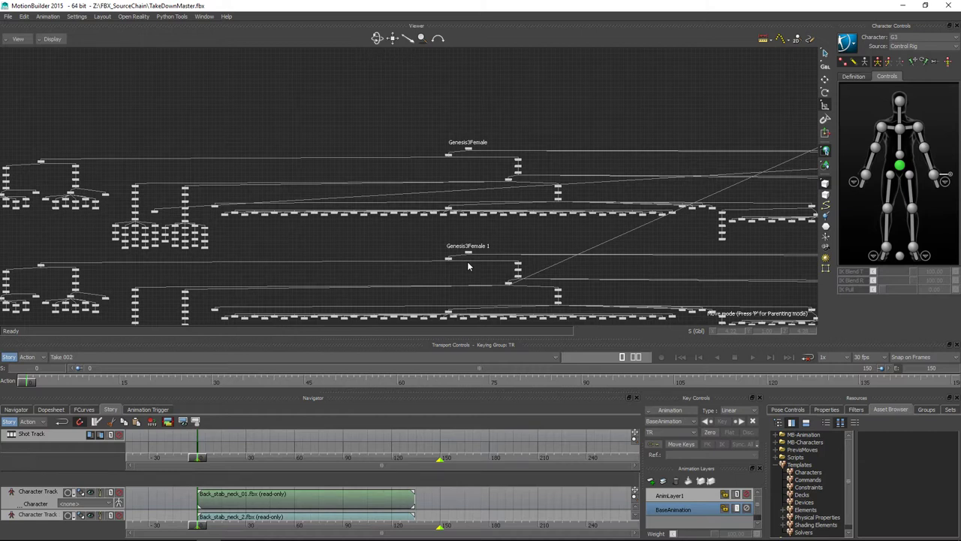
key(ctrl+e)
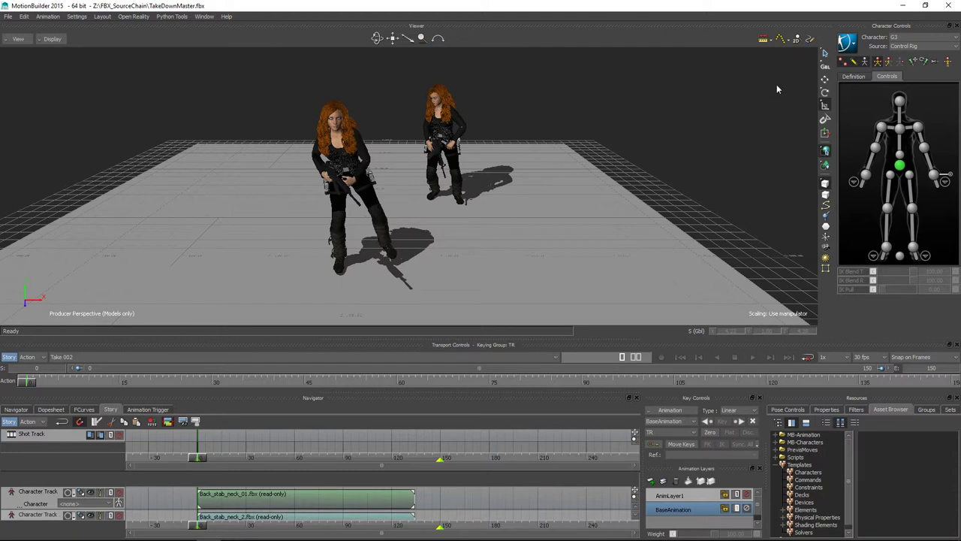
Step: Make G3 the current character, move its hips right, and raise its right wrist up-left
click(901, 38)
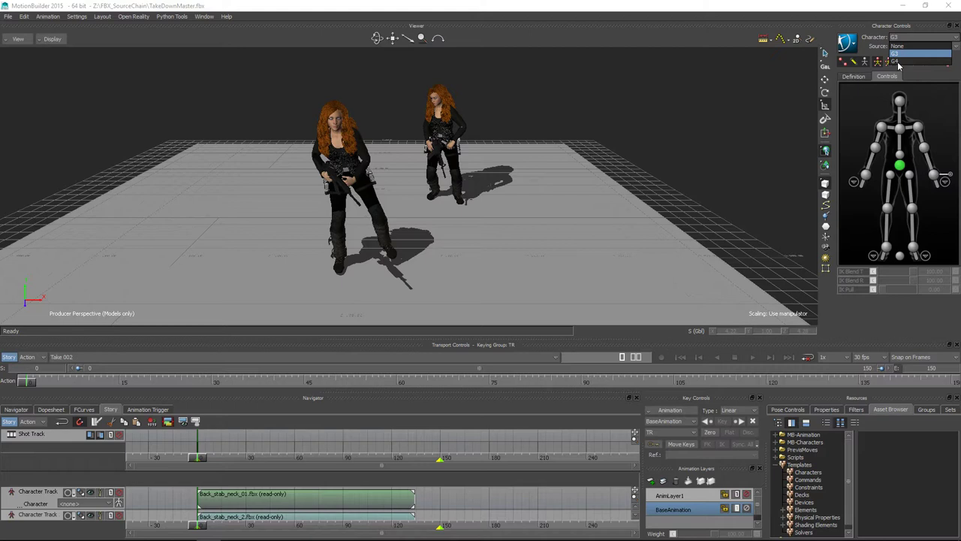
click(899, 54)
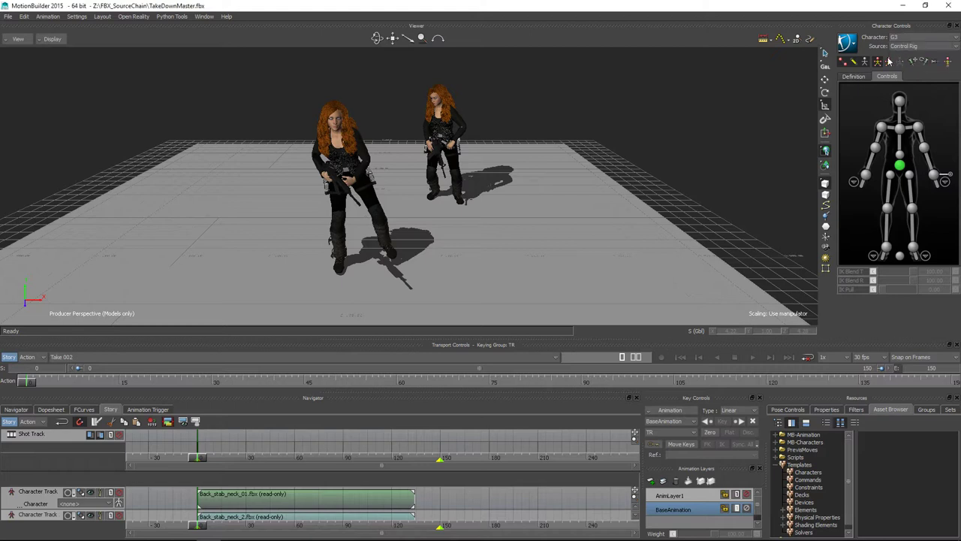
key(t)
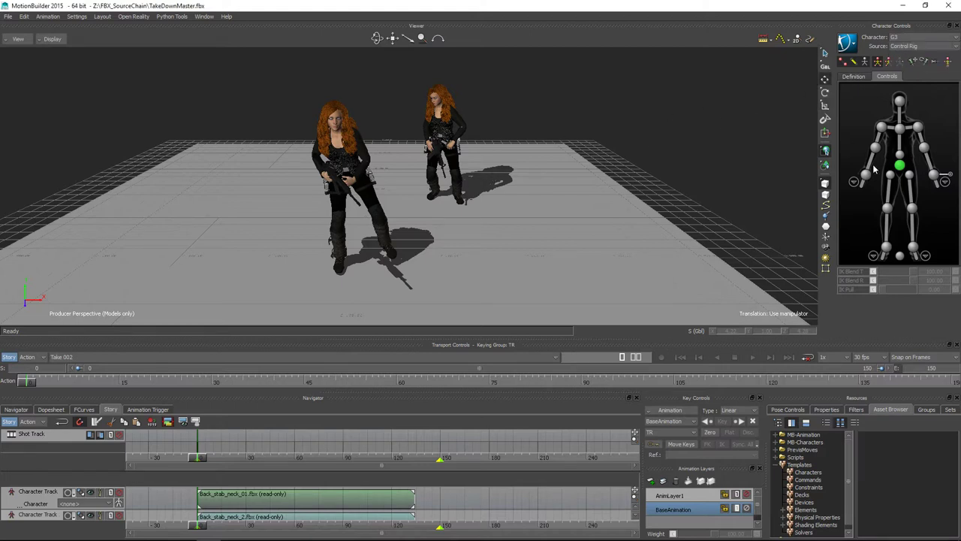
click(896, 168)
drag(488, 147, 565, 150)
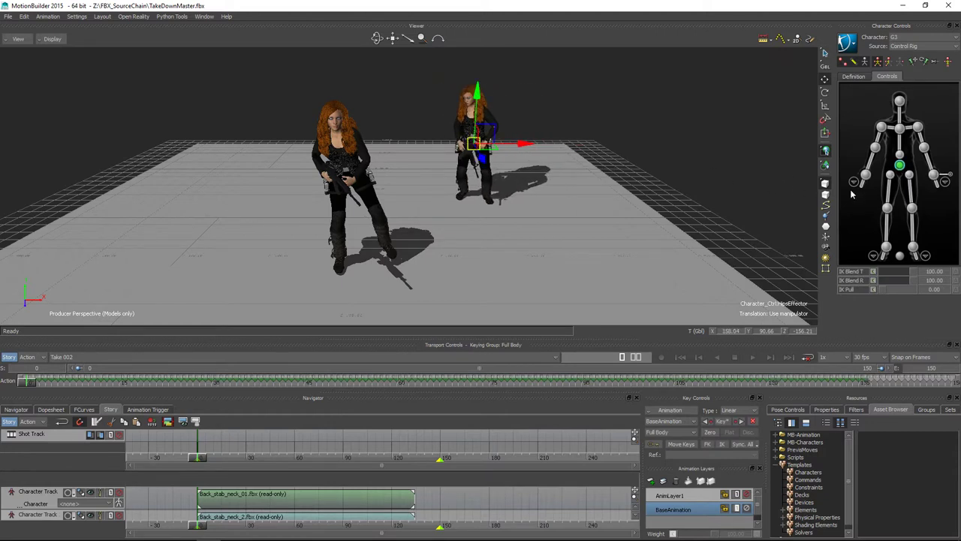
click(866, 176)
drag(460, 132, 439, 124)
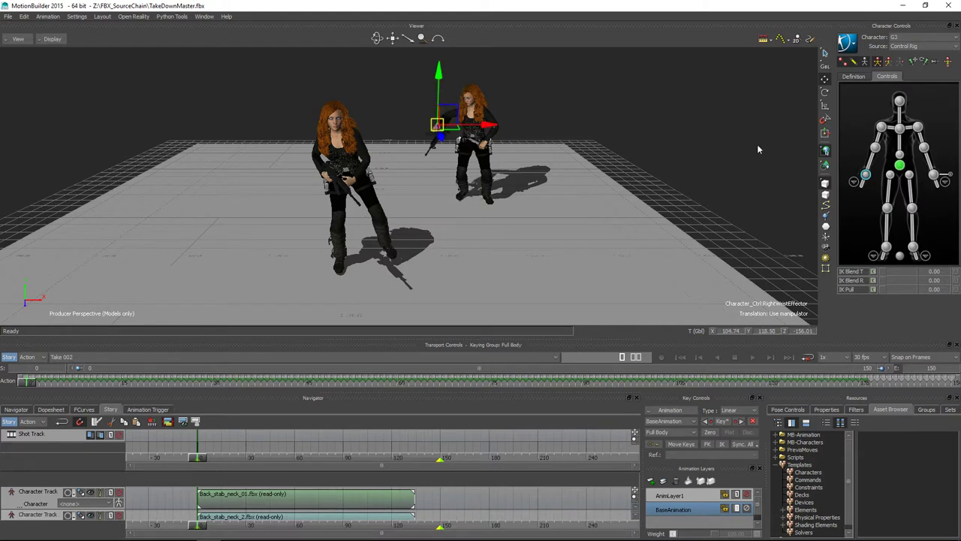
Step: Switch to G4 and shift its hips slightly to the right
click(913, 46)
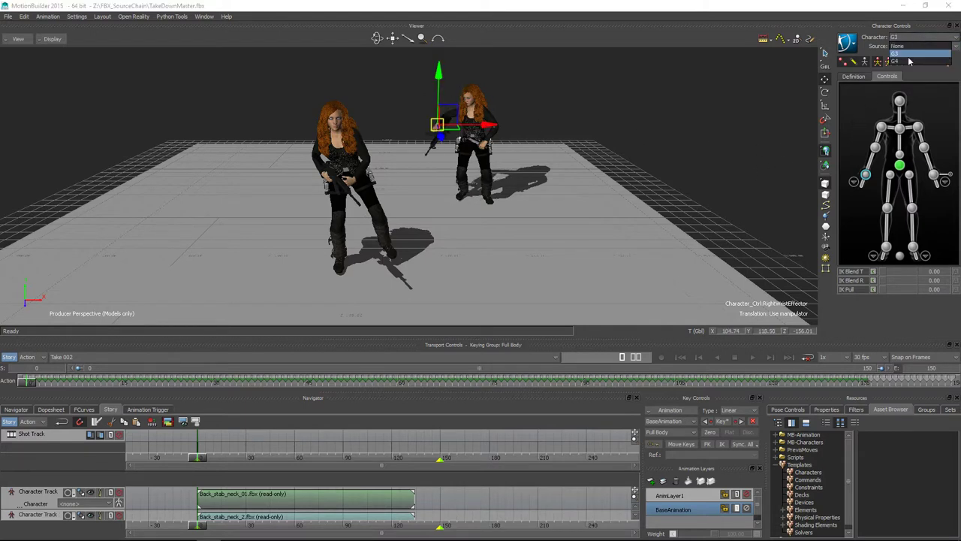
click(908, 60)
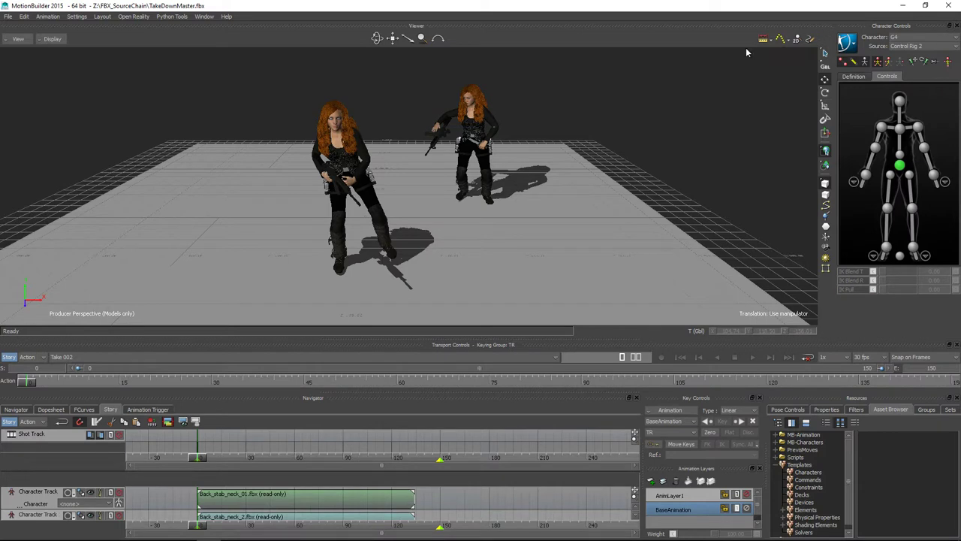
click(898, 166)
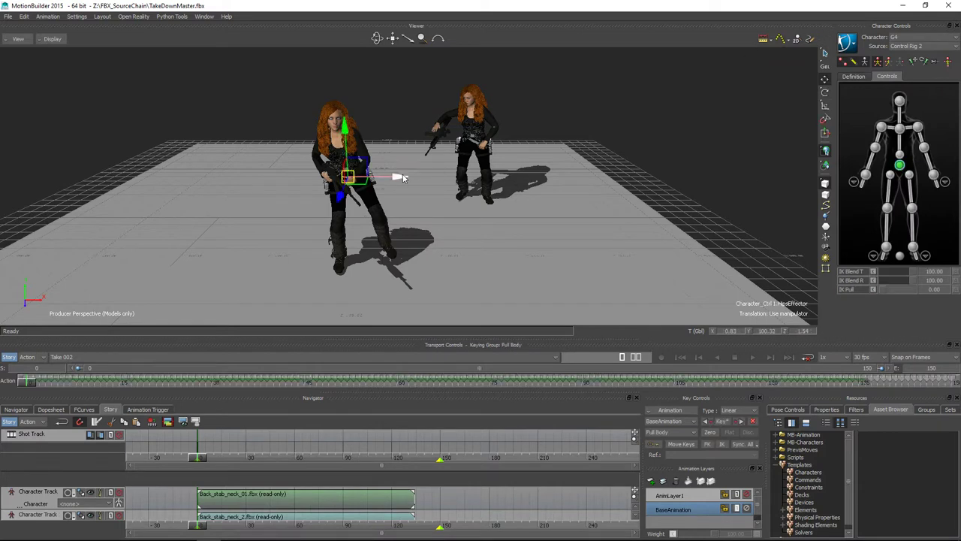
mouse_move(399, 179)
mouse_down()
mouse_move(450, 178)
mouse_move(406, 177)
mouse_up()
Step: Switch back to G3 and move the right character a little to the left
click(920, 38)
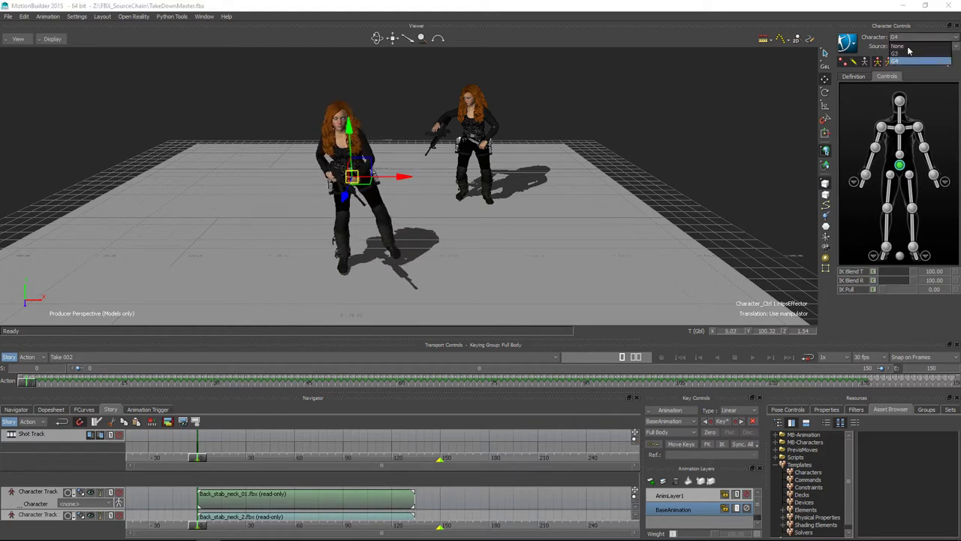
click(903, 54)
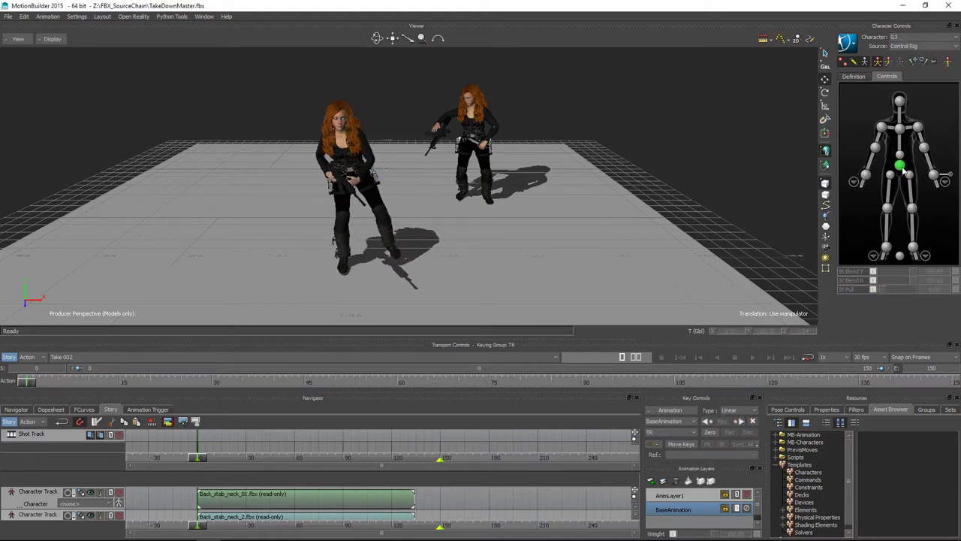
drag(516, 143, 498, 144)
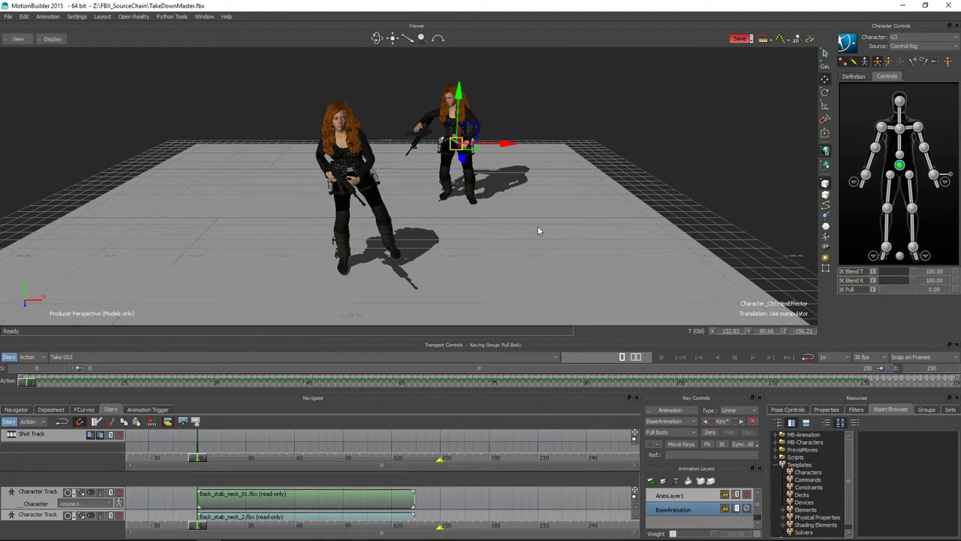
Step: Switch the viewer display to X-Ray with Ctrl+A to see both skeletons
key(ctrl+a)
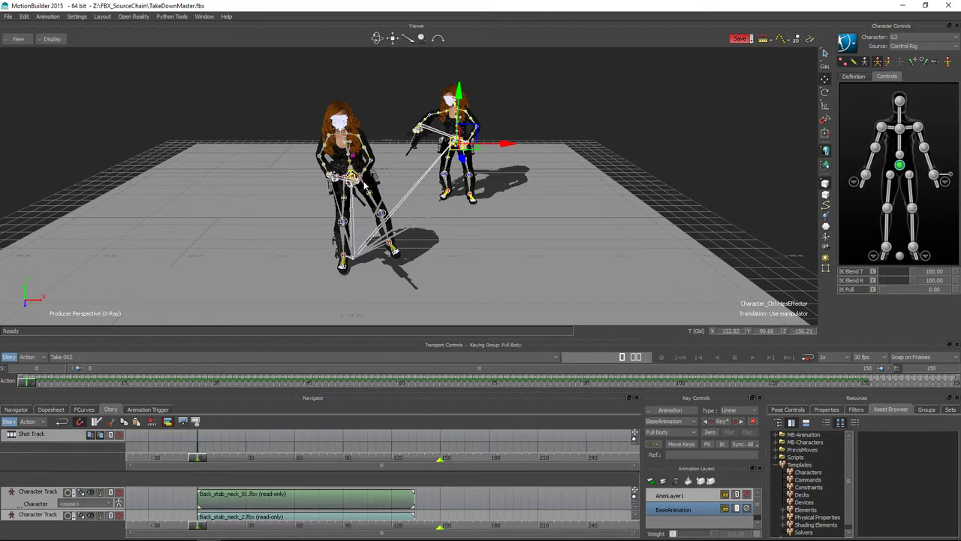
Step: Select the Genesis3Female character's hips and turn X-Ray off so the characters render shaded
click(356, 216)
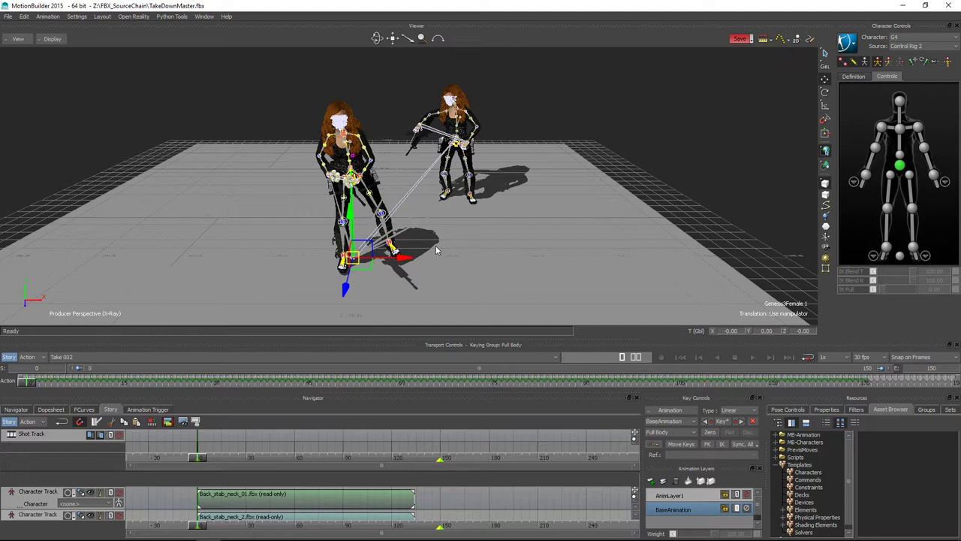
click(415, 189)
click(416, 188)
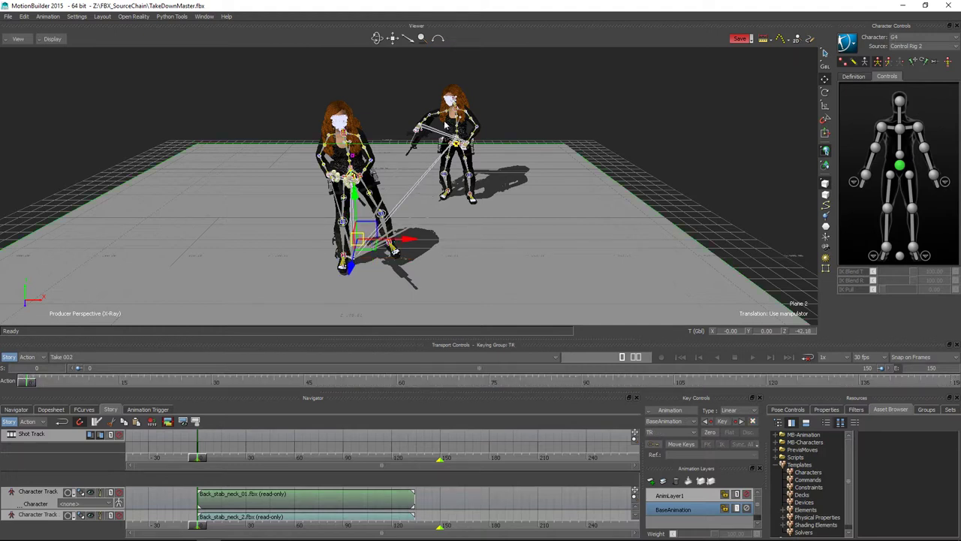
click(415, 192)
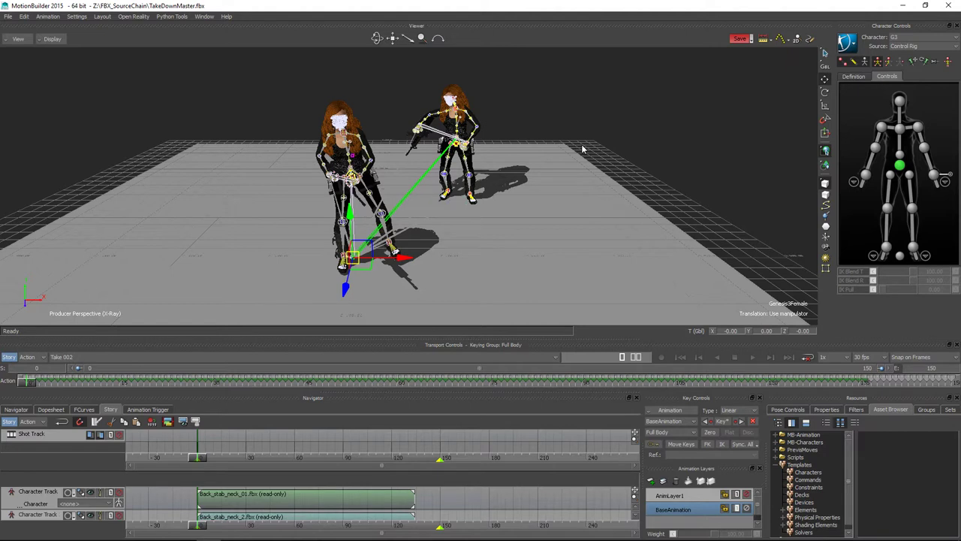
key(ctrl+a)
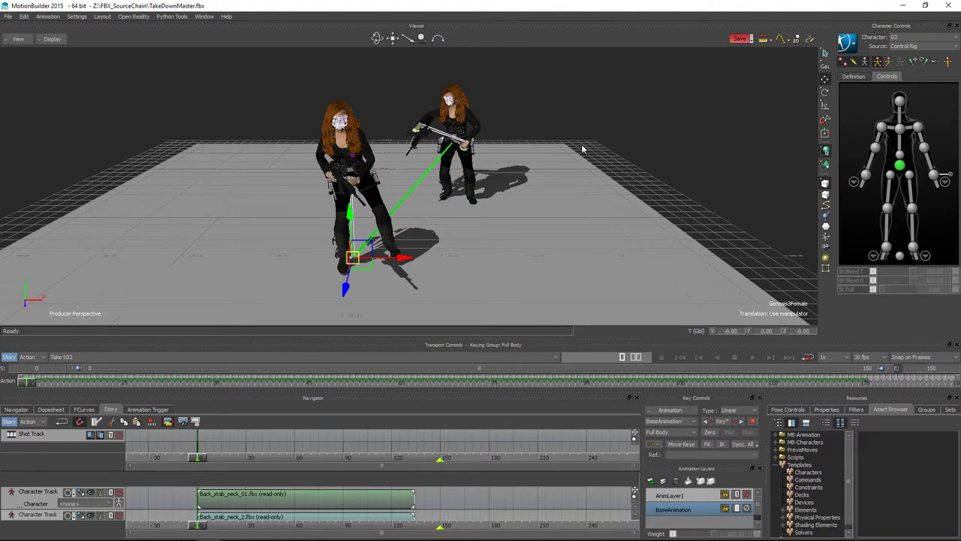
Step: Switch to Models Only, play the takedown animation twice, and return to frame 0
key(ctrl+a)
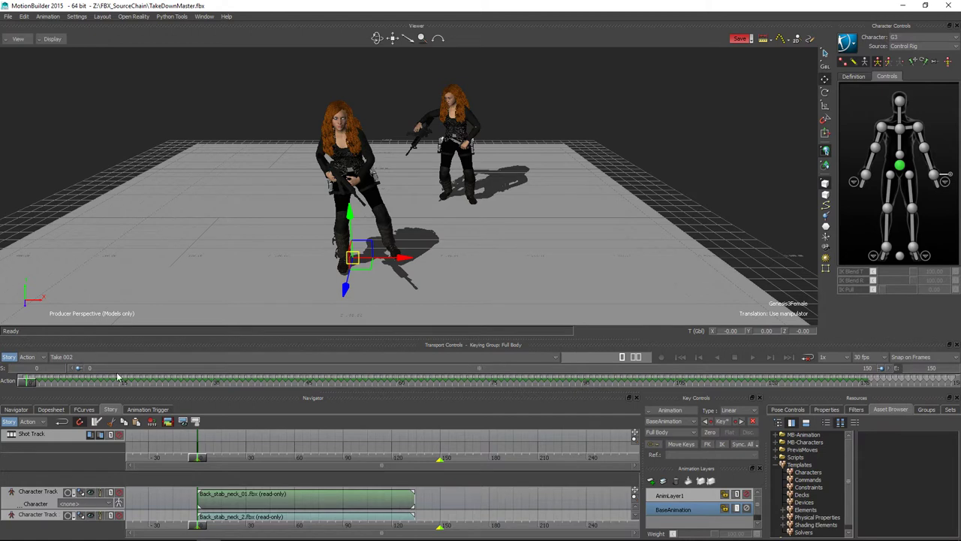
drag(32, 388, 18, 367)
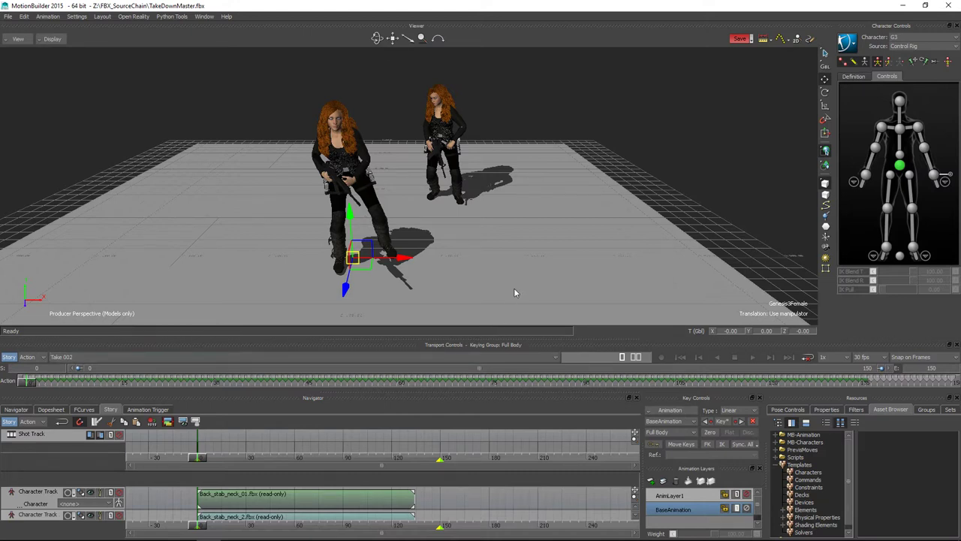
click(753, 359)
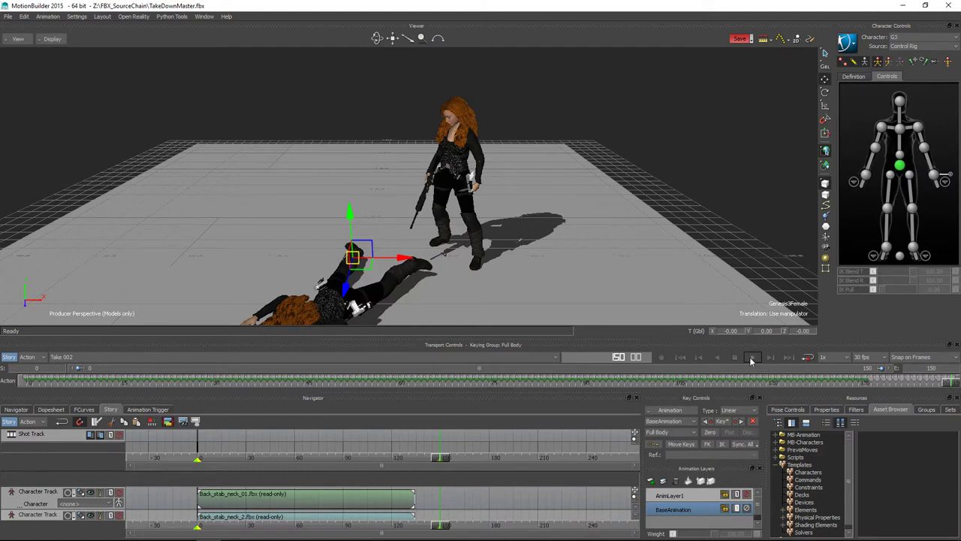
click(752, 358)
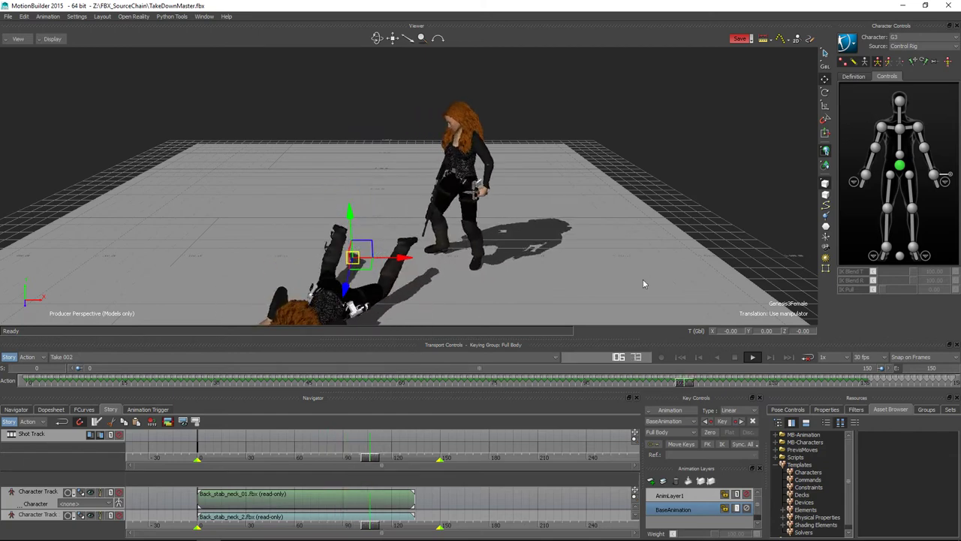
click(680, 357)
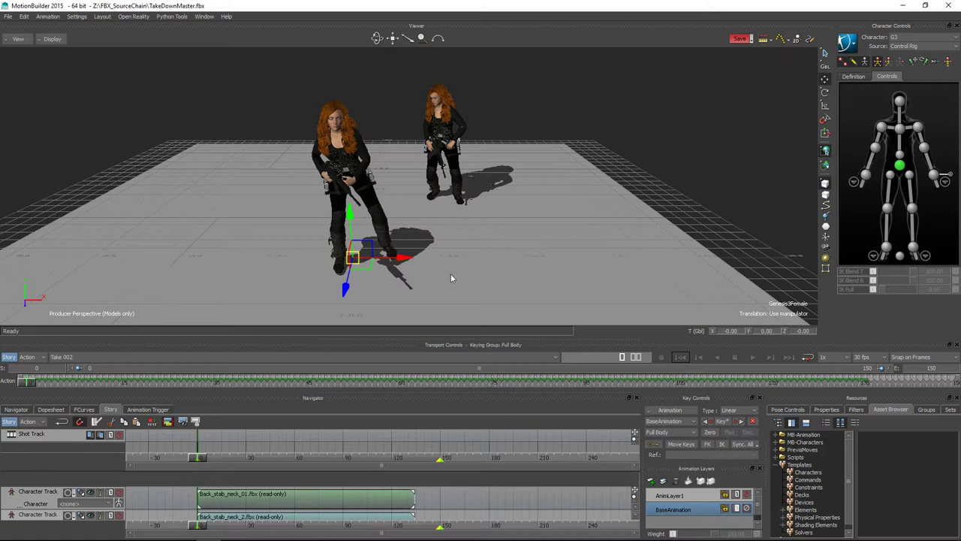
Step: Scrub and play the takedown, then park the playhead near frame 42 mid-attack
mouse_move(30, 383)
mouse_down()
mouse_move(143, 383)
mouse_move(29, 383)
mouse_up()
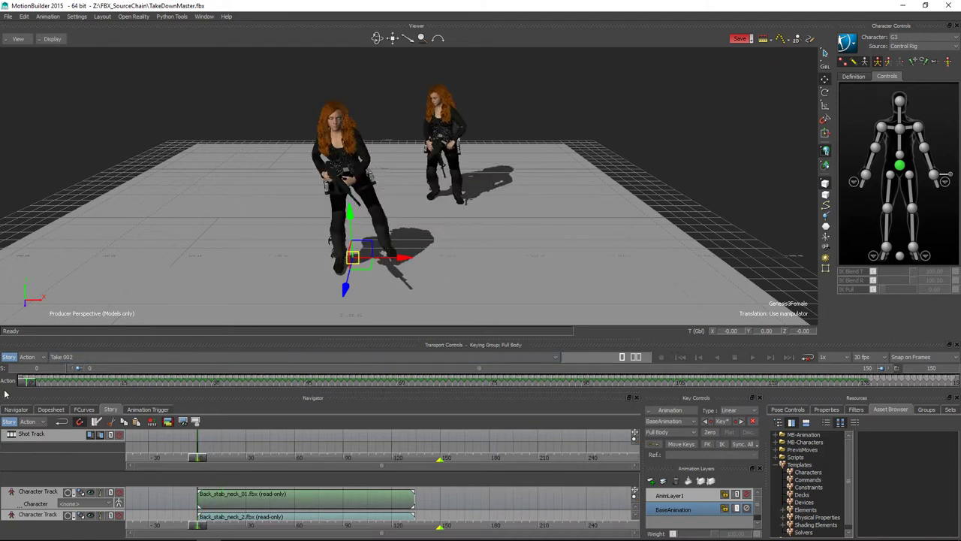
click(753, 358)
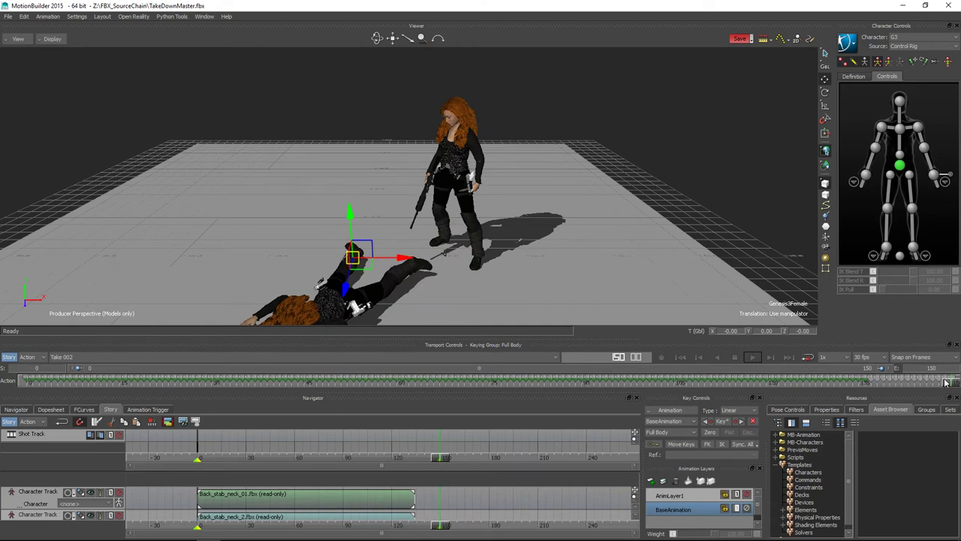
drag(944, 382, 365, 382)
drag(362, 350, 286, 339)
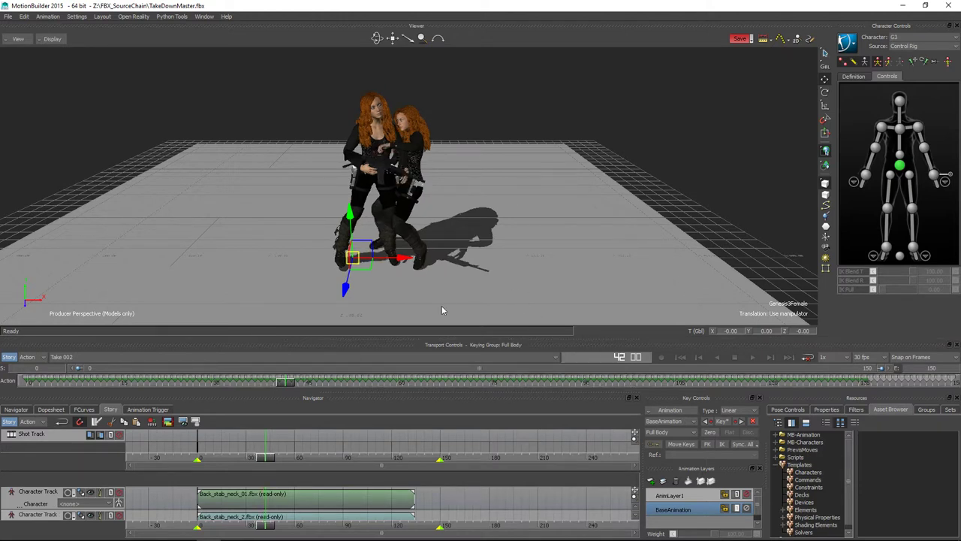
Step: Rewind to frame 0 and step the takedown forward through frame 29 to frame 32
mouse_move(285, 383)
mouse_down()
mouse_move(16, 379)
mouse_move(217, 392)
mouse_move(289, 382)
mouse_up()
drag(289, 382, 188, 373)
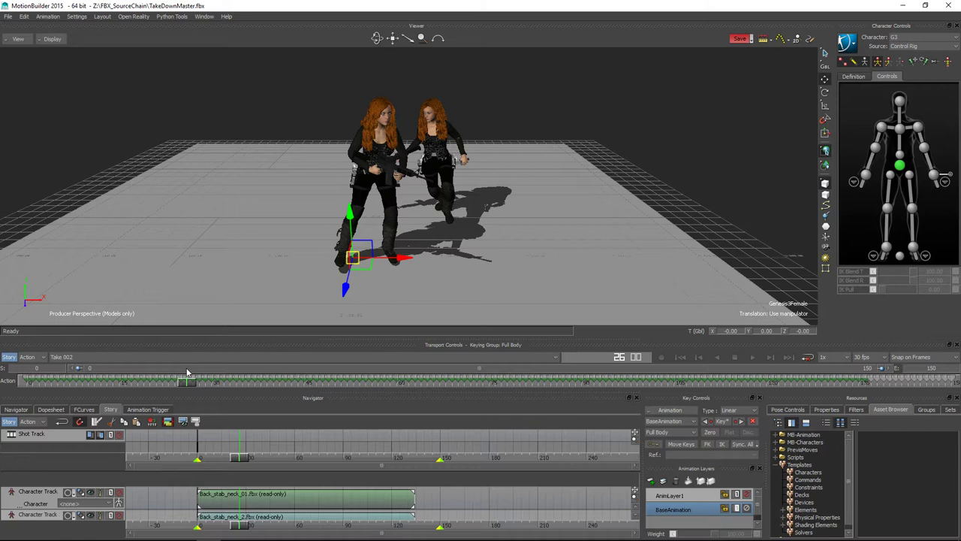
click(209, 382)
drag(209, 382, 228, 381)
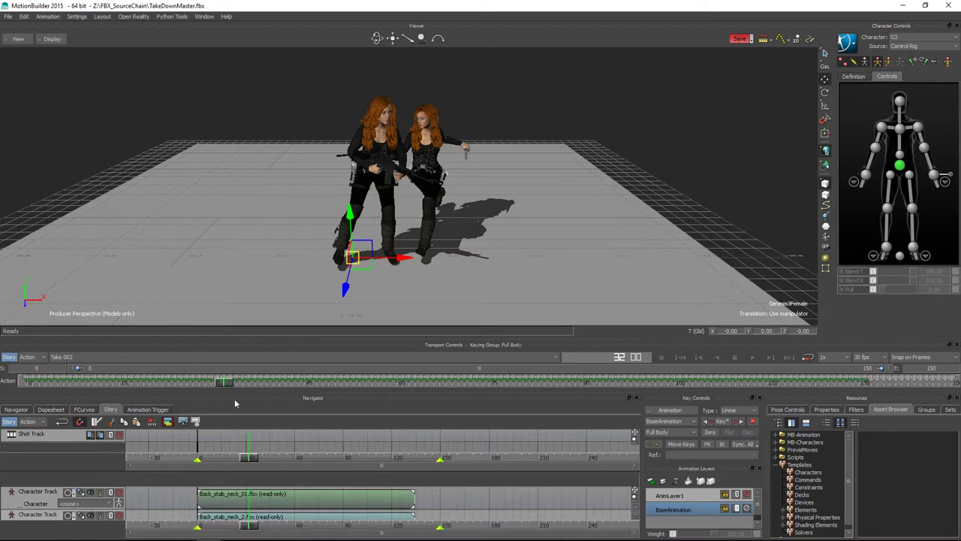
Step: Scrub frames 36–46 to check the stab contact, then return to frame 0
drag(229, 384, 269, 387)
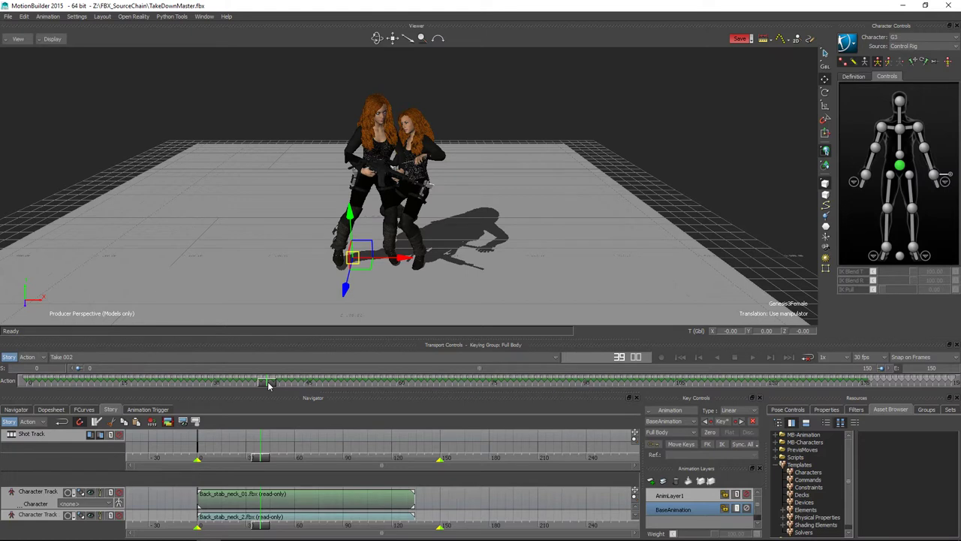
drag(269, 385, 255, 387)
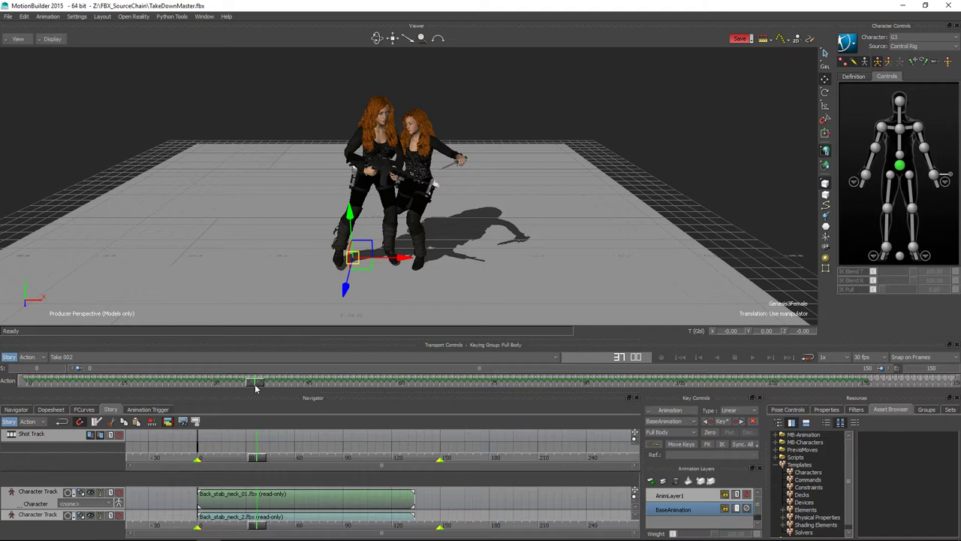
drag(247, 386, 251, 387)
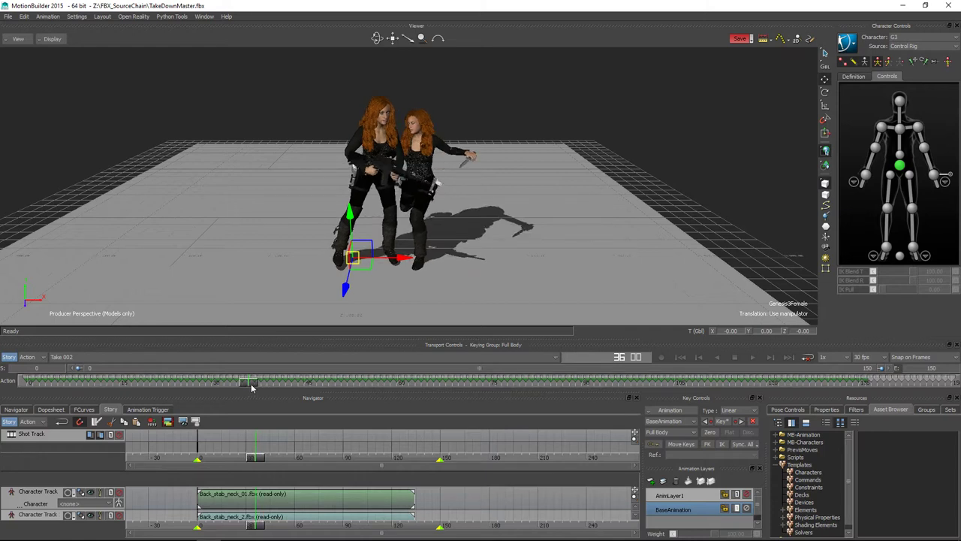
drag(254, 387, 278, 386)
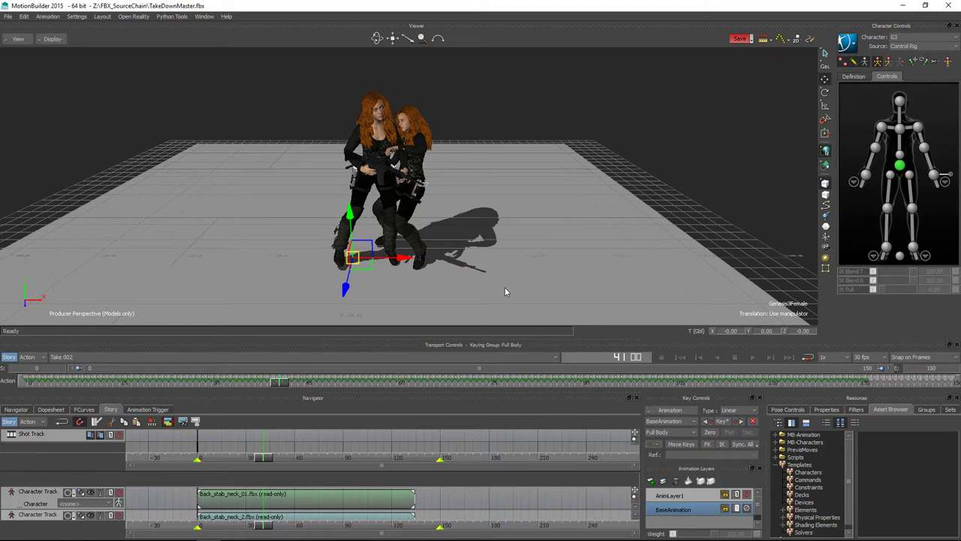
drag(280, 382, 3, 376)
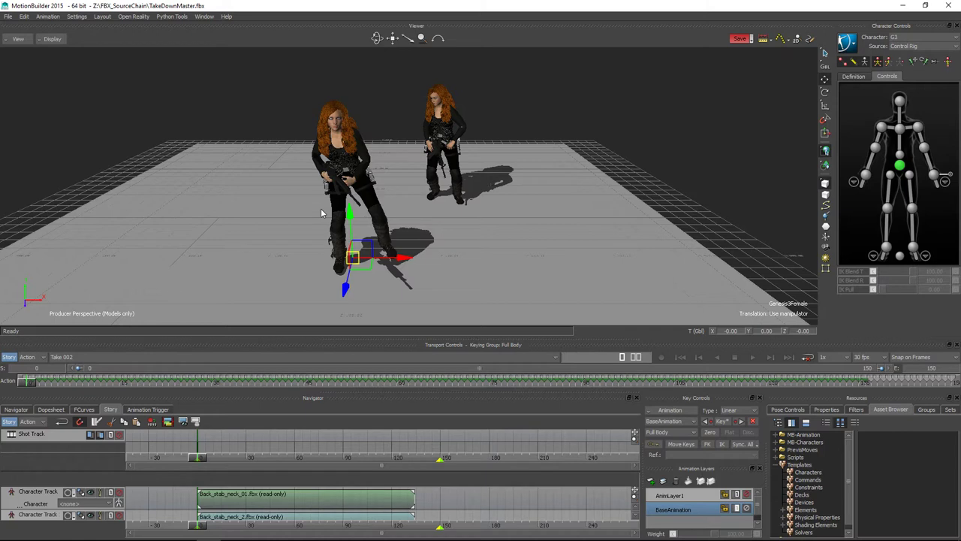
click(754, 358)
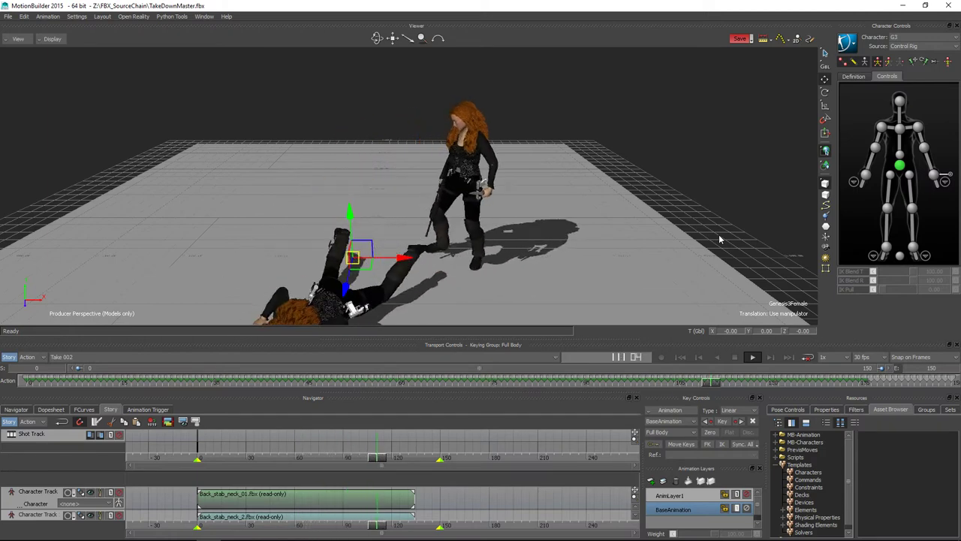
drag(946, 386, 18, 341)
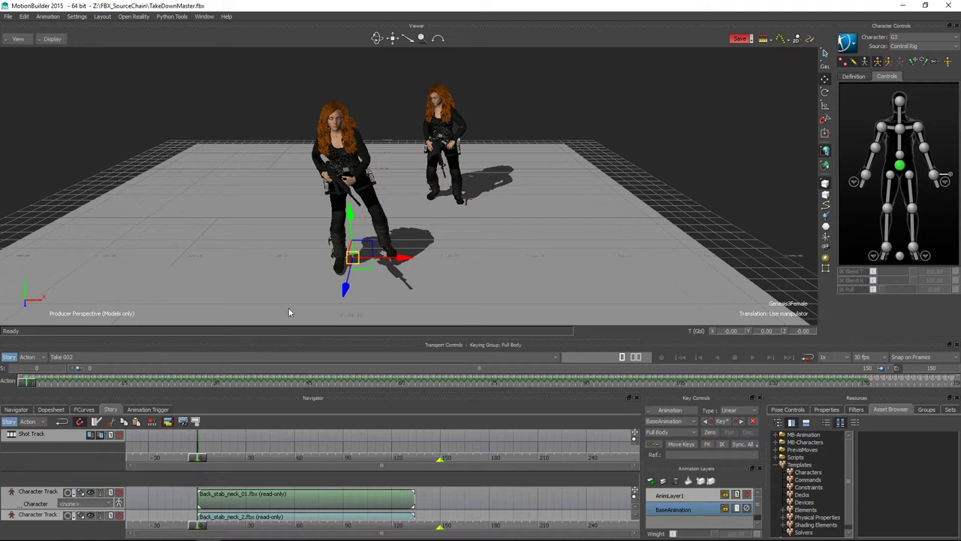
click(44, 382)
mouse_move(44, 382)
mouse_down()
mouse_move(128, 383)
mouse_move(152, 395)
mouse_move(24, 391)
mouse_up()
drag(30, 383, 270, 407)
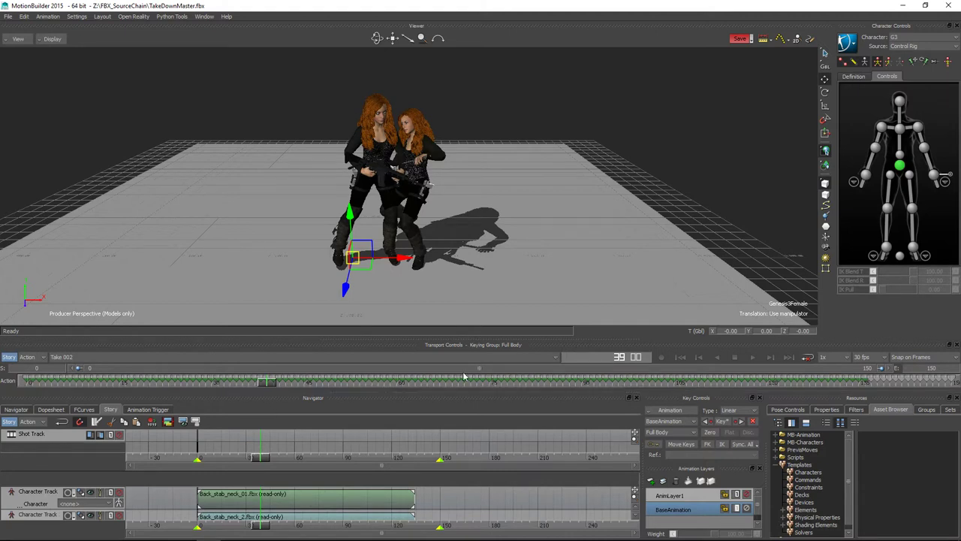
Step: Create Take 003 as a copy of Take 002's data and make it current
click(553, 359)
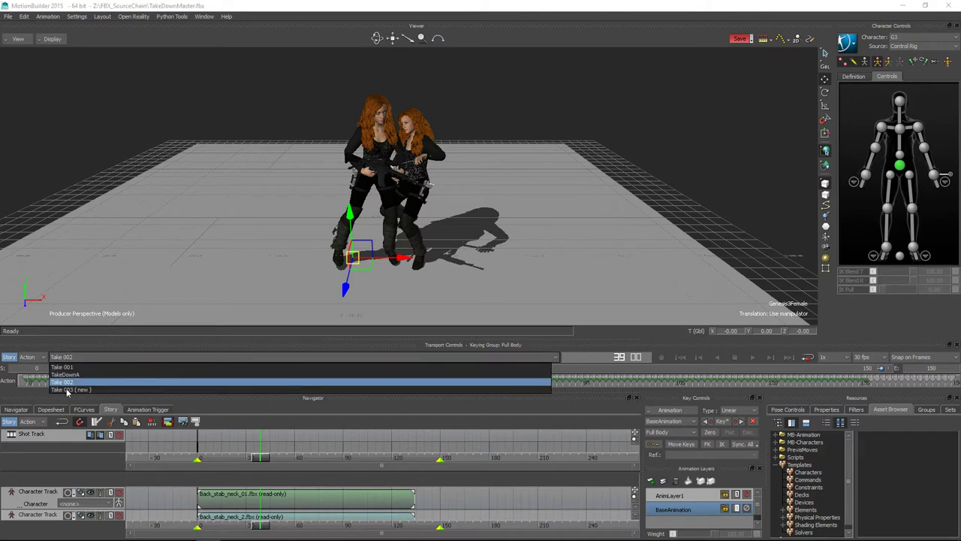
click(68, 393)
click(442, 304)
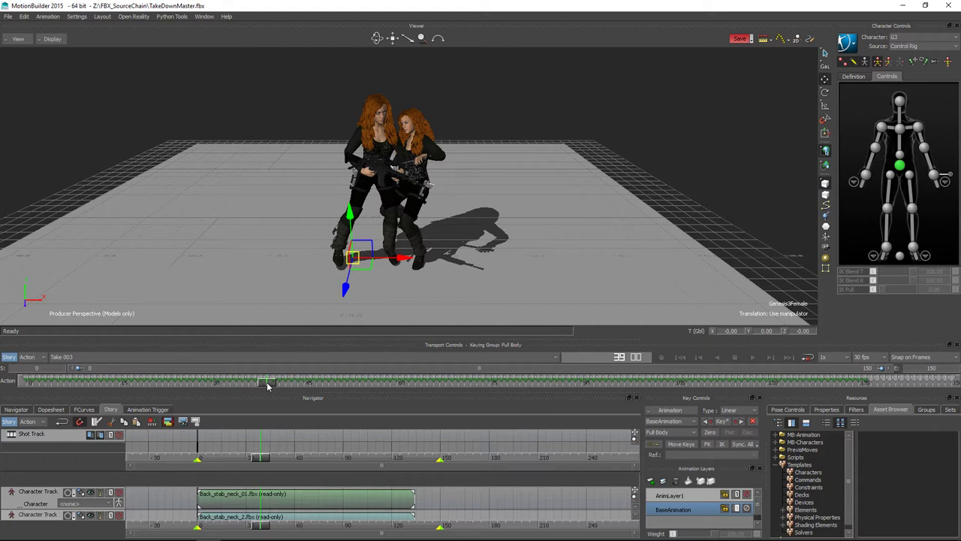
mouse_move(269, 385)
mouse_down()
mouse_move(279, 384)
mouse_move(244, 384)
mouse_move(280, 384)
mouse_up()
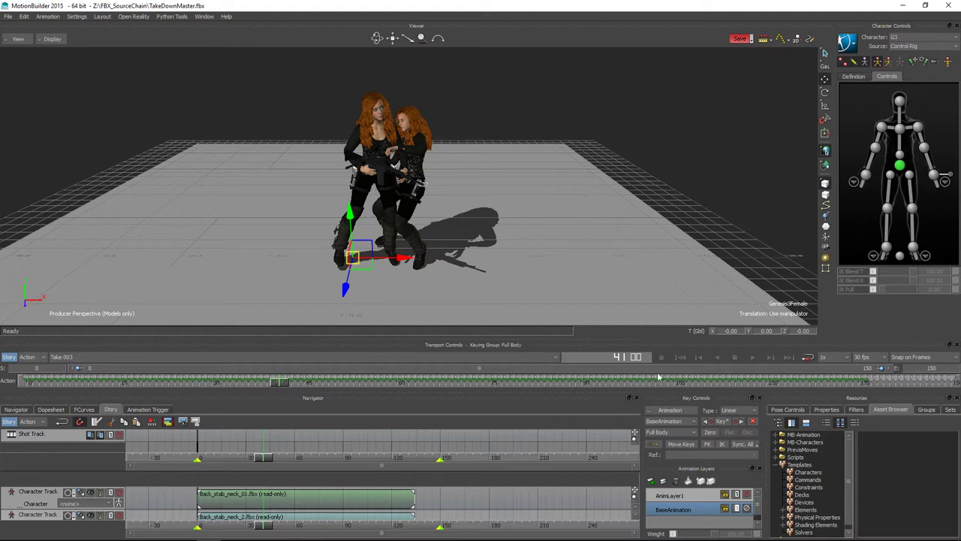
Step: Expand MB-Characters in the Asset Browser, open the Baby folder, and select the Baby asset
click(776, 444)
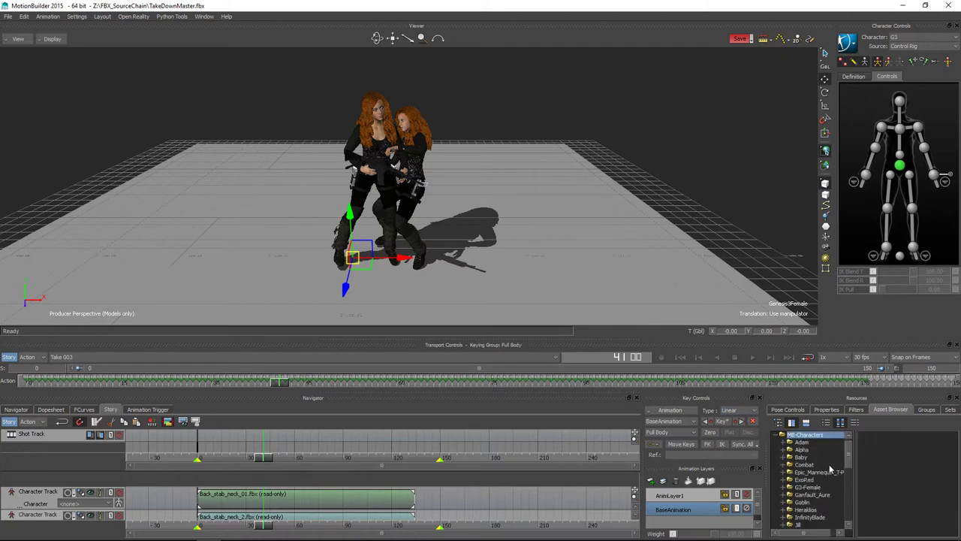
scroll(848, 463, down, 3)
scroll(847, 461, down, 1)
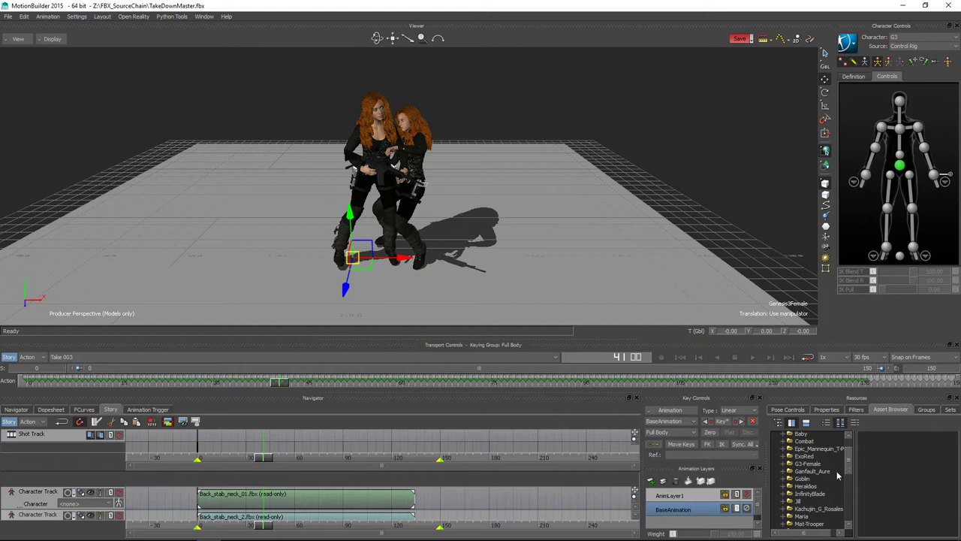
scroll(821, 465, down, 1)
scroll(821, 466, up, 2)
click(804, 441)
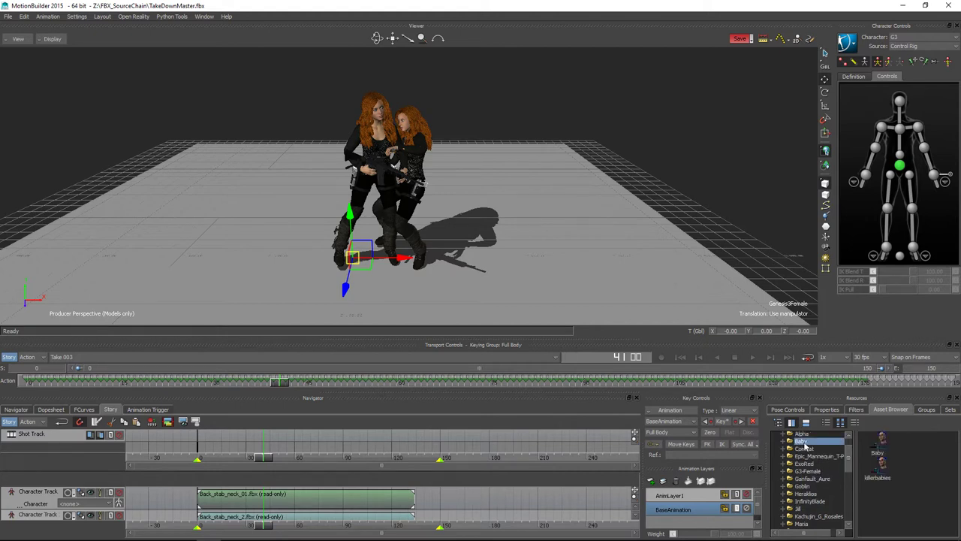
click(880, 444)
Step: Merge the Baby asset into the scene with FBX Merge <No Animation>, placing it at the women's feet
drag(880, 445, 459, 281)
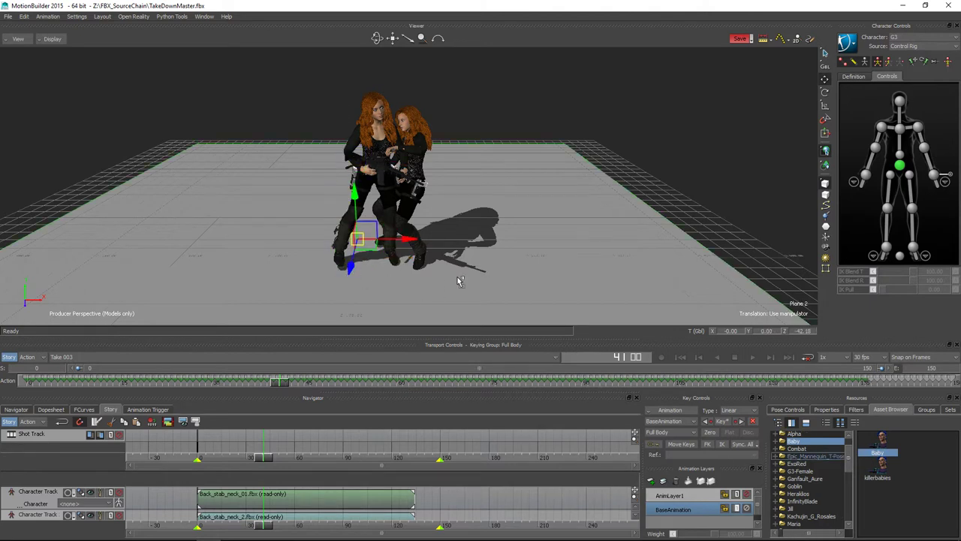
mouse_move(492, 268)
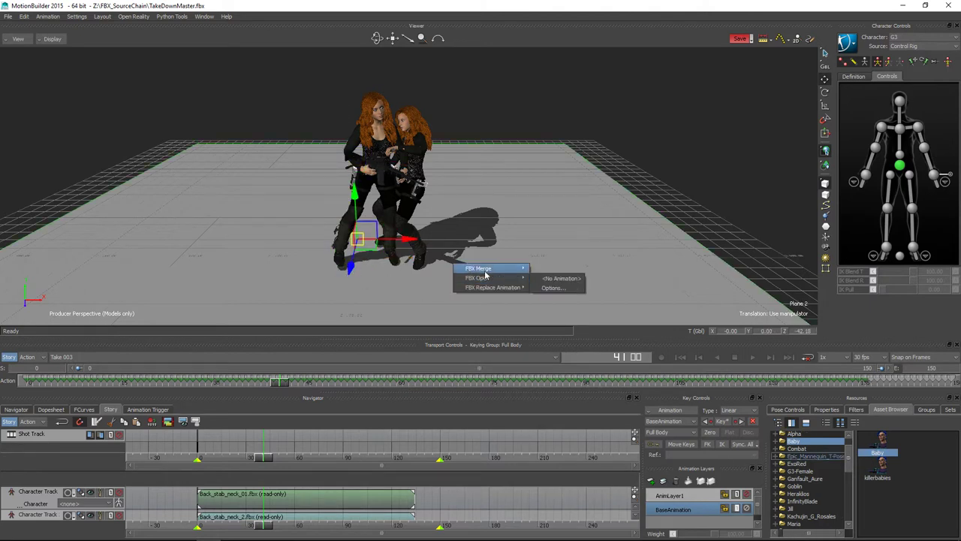
click(560, 269)
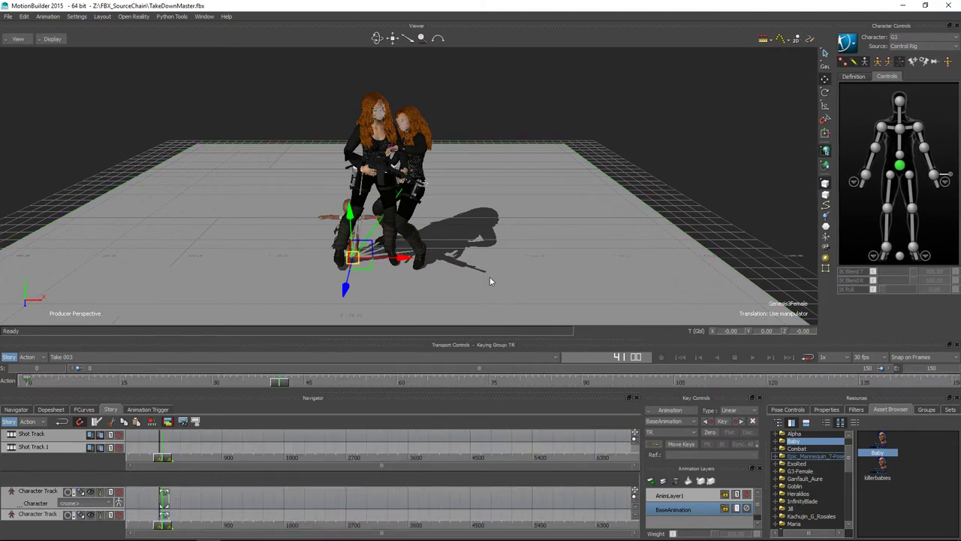
click(946, 46)
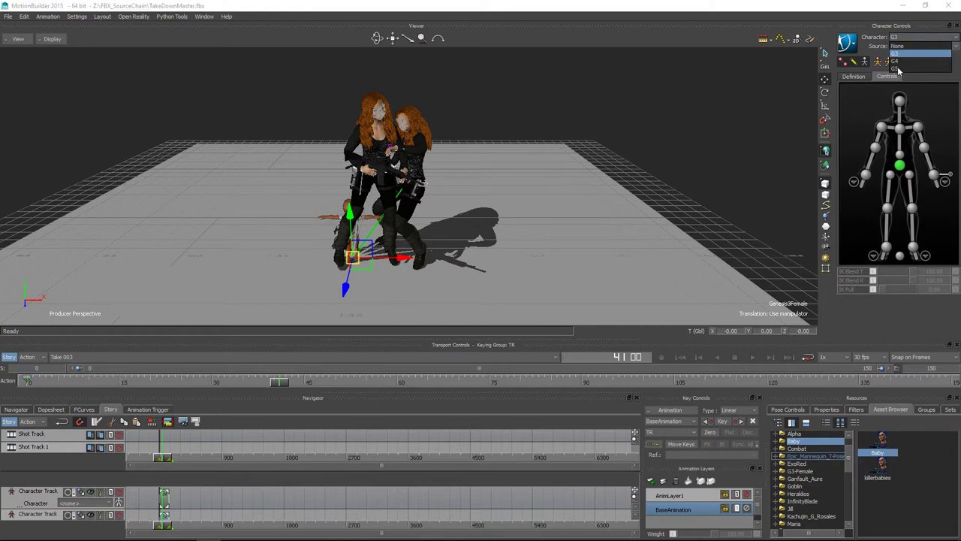
Step: Set character G5's motion source to G4
click(899, 70)
click(914, 47)
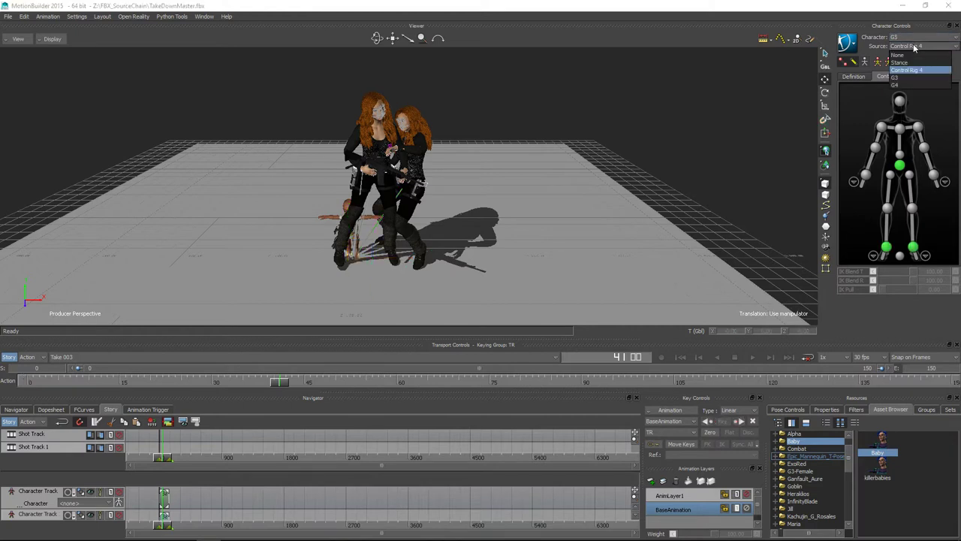
click(896, 85)
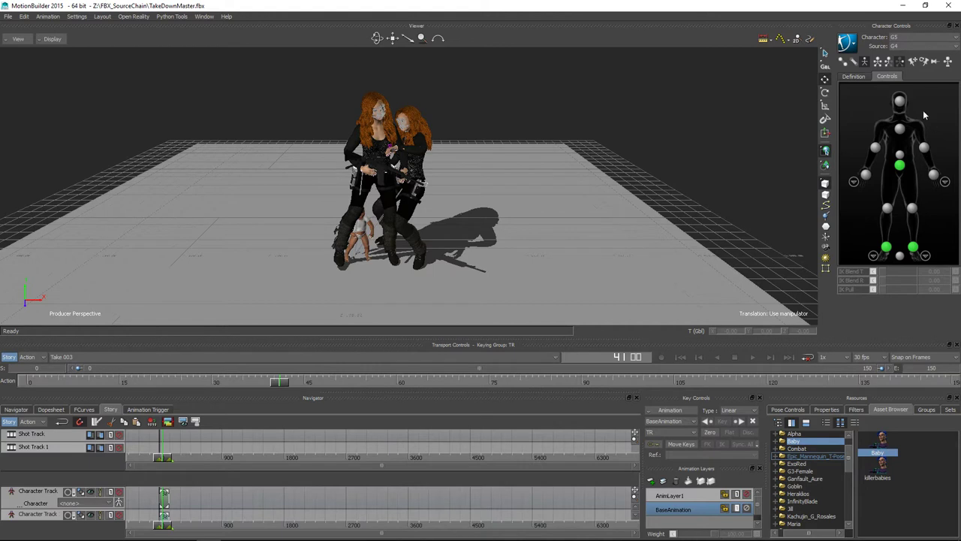
Step: Make G4 the current character again, select its hips effector, and play Take 003
click(913, 37)
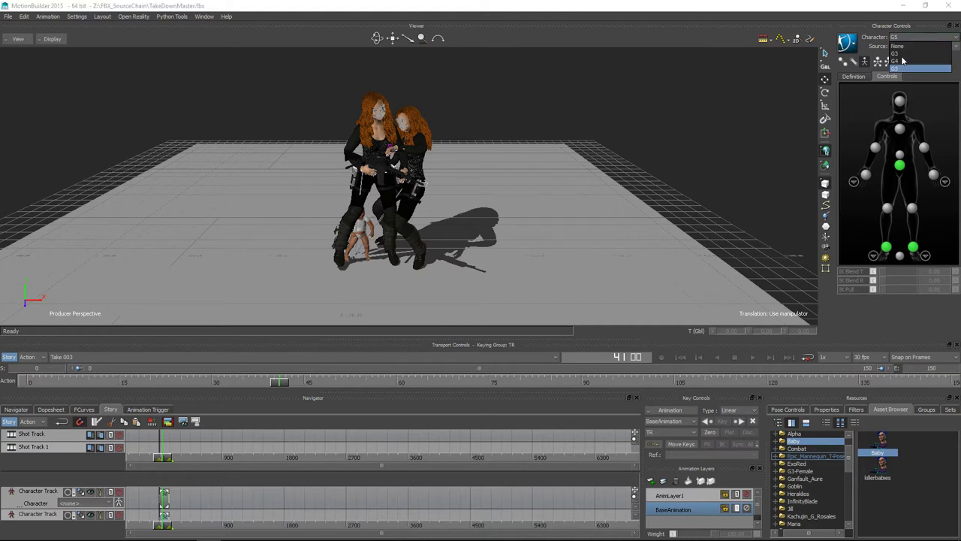
click(903, 60)
click(901, 167)
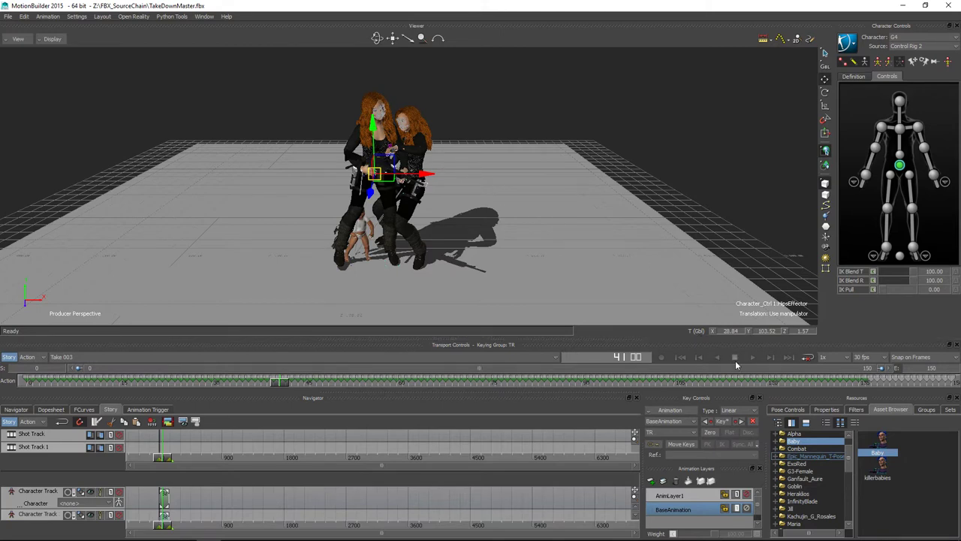
click(753, 358)
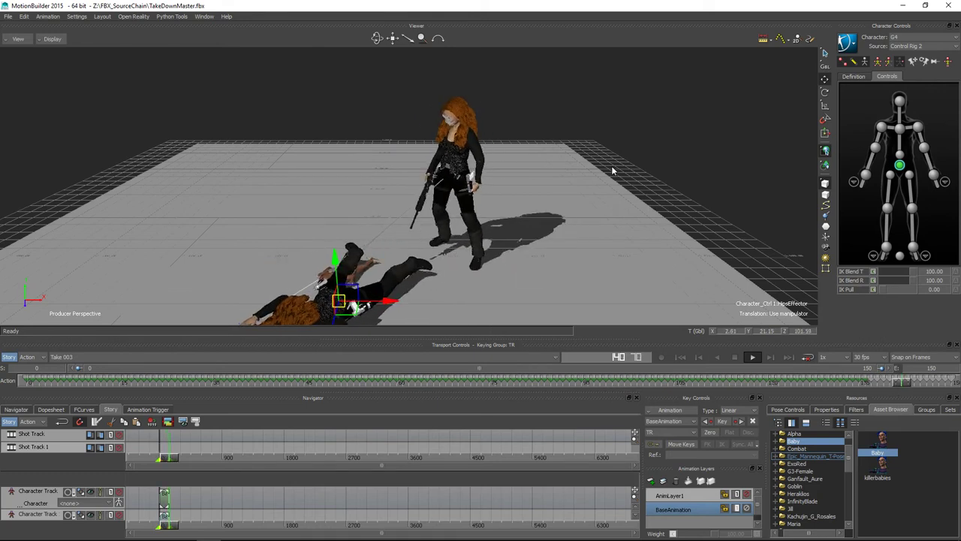
click(751, 358)
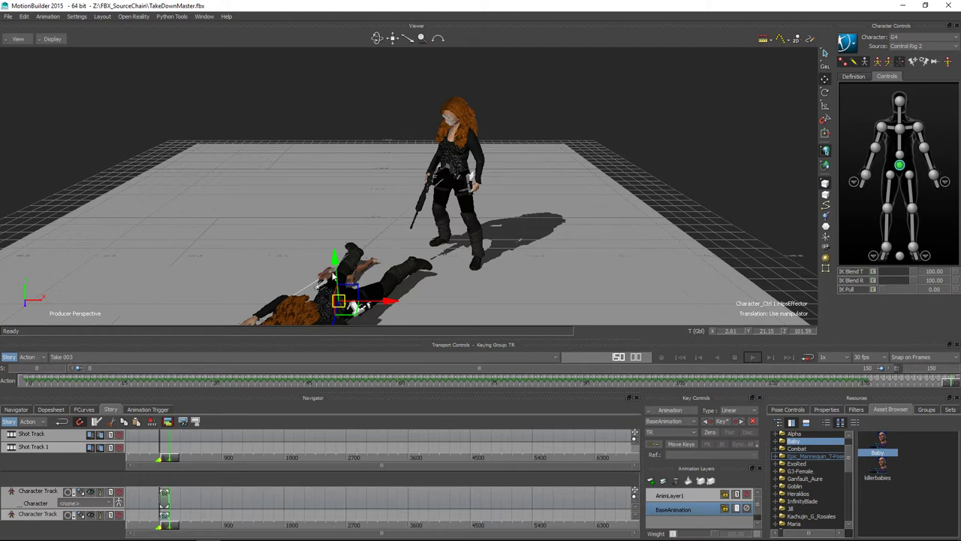
mouse_move(948, 383)
mouse_down()
mouse_move(45, 383)
mouse_move(242, 383)
mouse_move(545, 350)
mouse_move(890, 380)
mouse_move(125, 381)
mouse_up()
drag(78, 354, 26, 359)
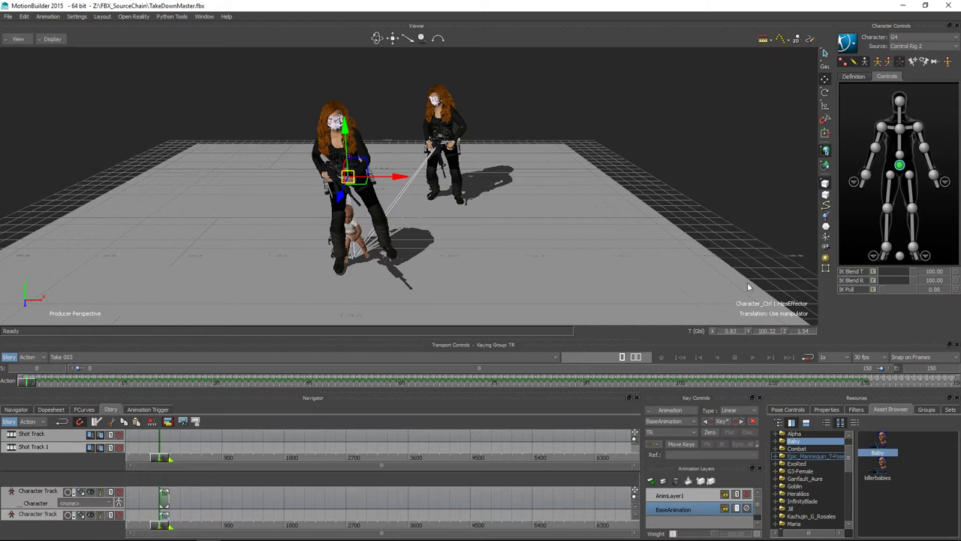
Step: Switch the viewer display to models only, hiding skeletons and markers
scroll(803, 472, down, 2)
scroll(803, 472, down, 1)
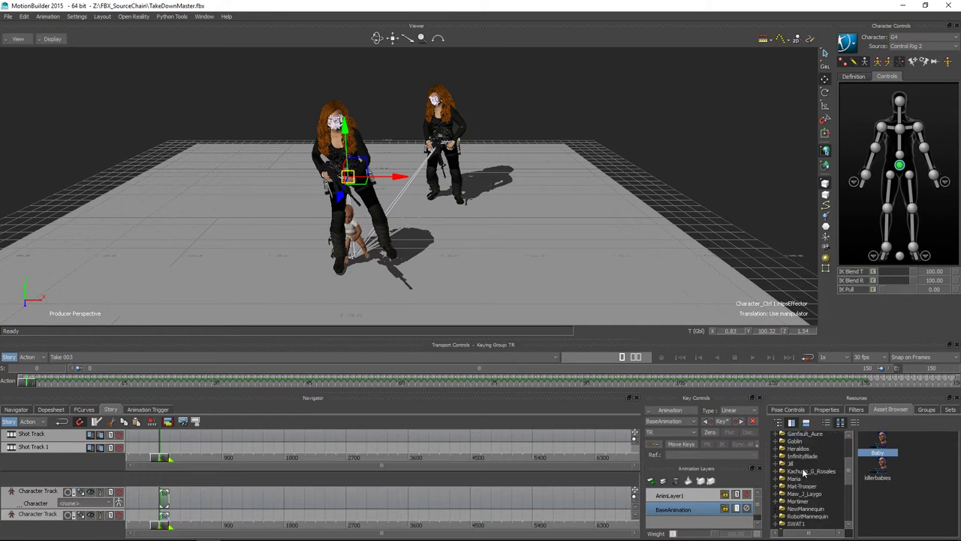
scroll(804, 471, down, 3)
scroll(804, 472, down, 3)
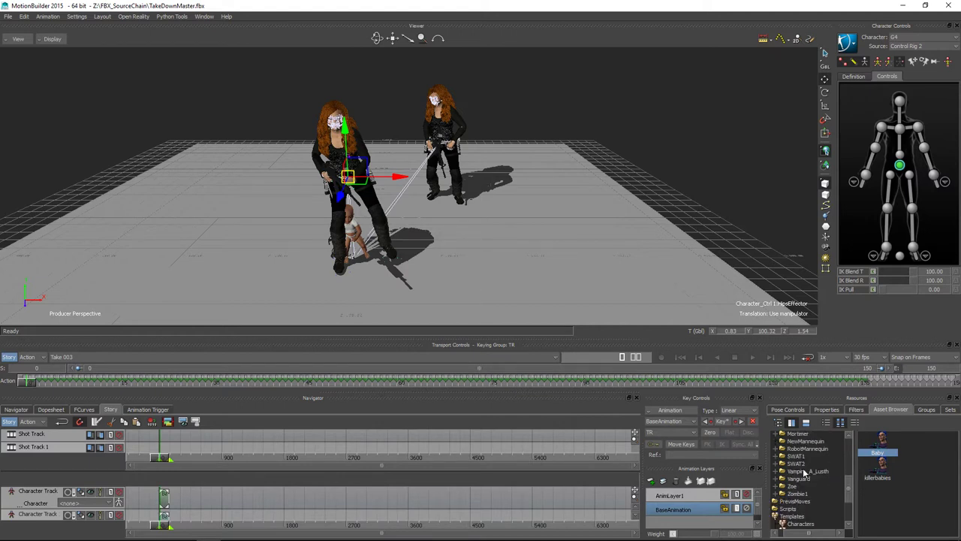
scroll(803, 468, up, 1)
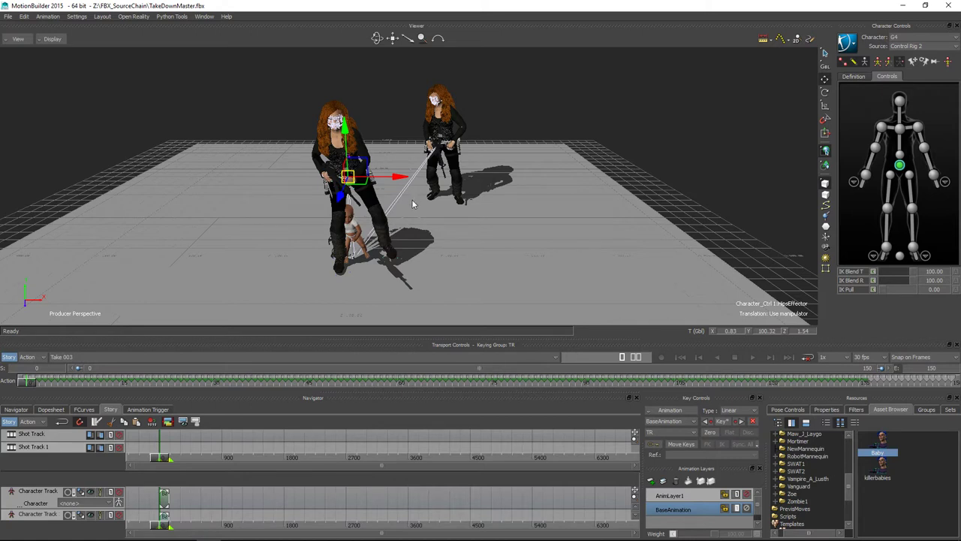
key(ctrl+a)
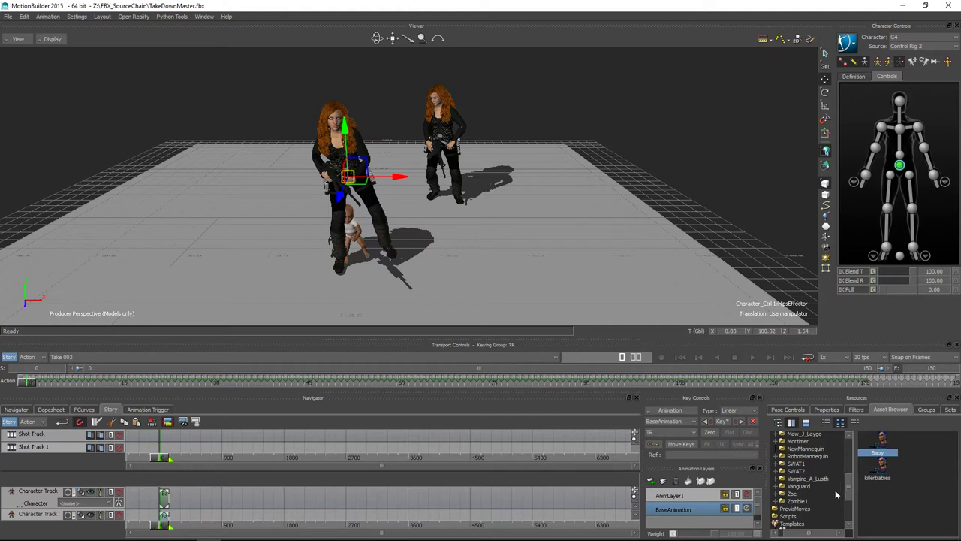
Step: Open the NewMannequin folder in the Asset Browser and select the NewMannequin asset
scroll(835, 489, up, 1)
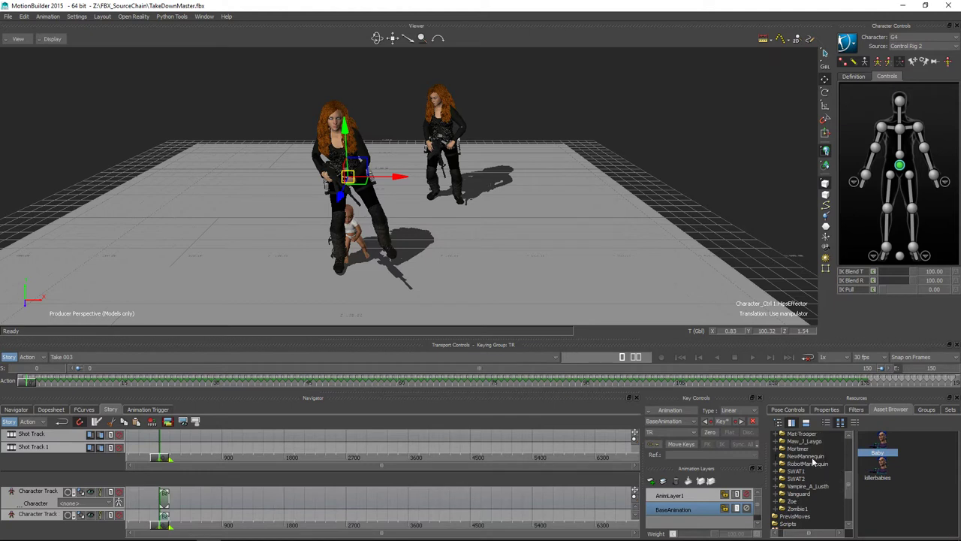
click(812, 456)
click(877, 446)
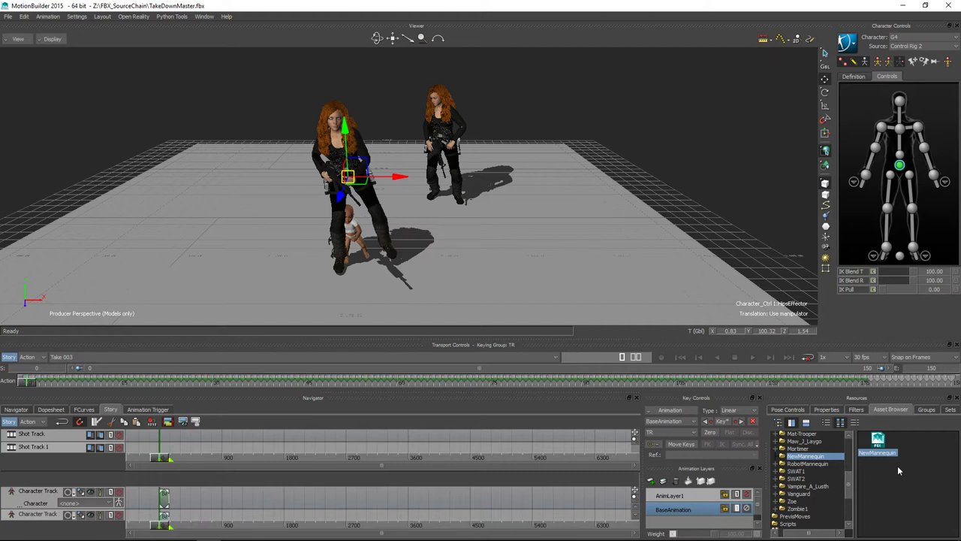
Step: Drop the NewMannequin asset into the Viewer as an FBX Merge with <No Animation>
drag(877, 444, 424, 208)
mouse_move(451, 201)
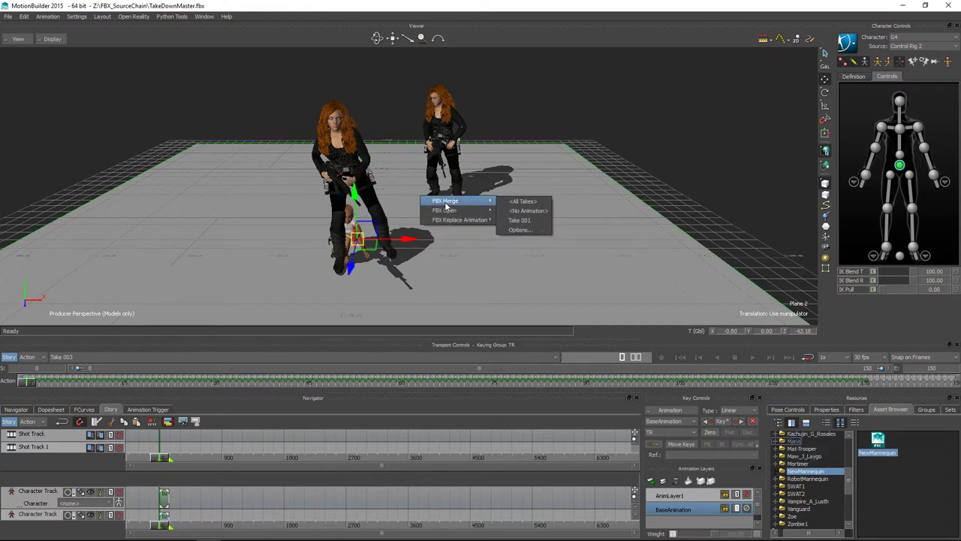
click(515, 211)
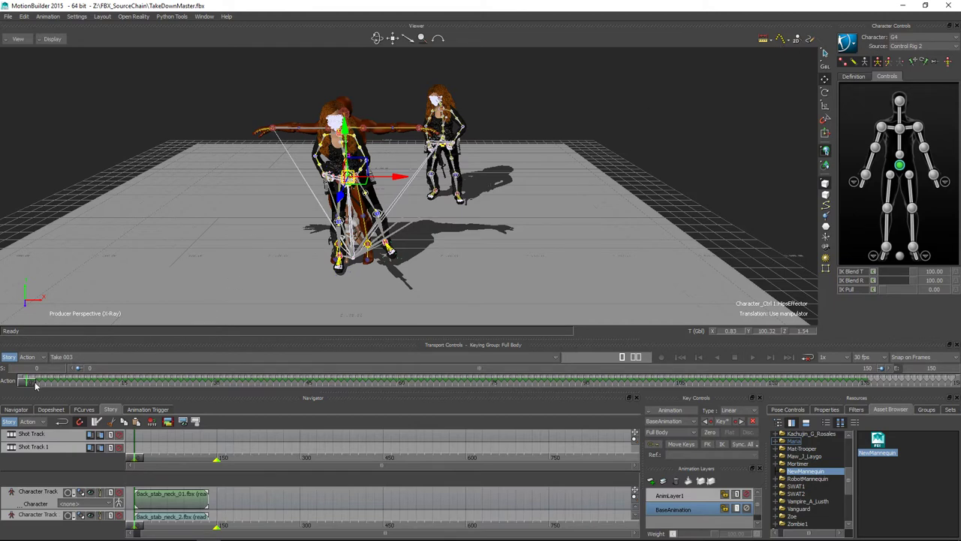
Step: Scrub to about frame 78, make G3 current, and test-move its hips along X, then undo
mouse_move(33, 385)
mouse_down()
mouse_move(343, 399)
mouse_move(508, 434)
mouse_move(714, 425)
mouse_move(70, 398)
mouse_move(3, 383)
mouse_up()
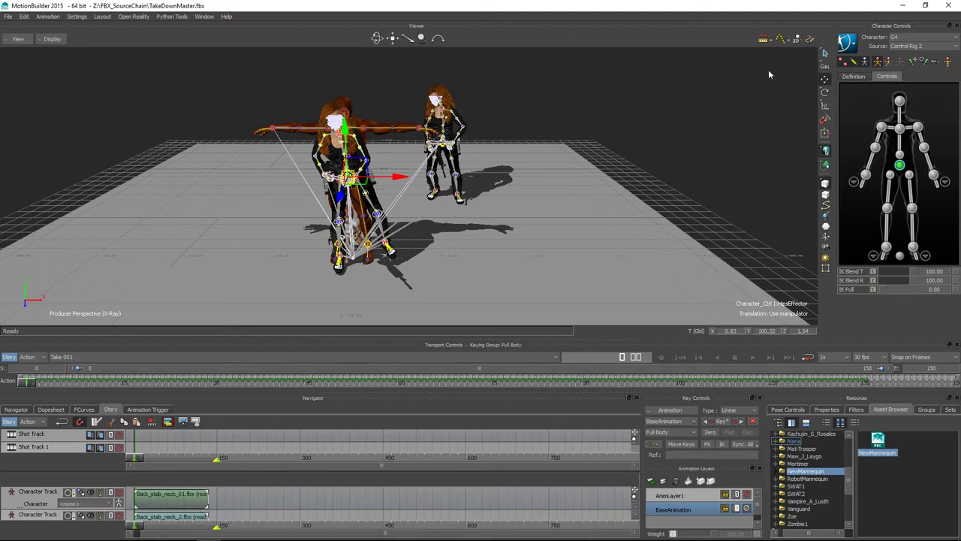
click(912, 37)
click(914, 81)
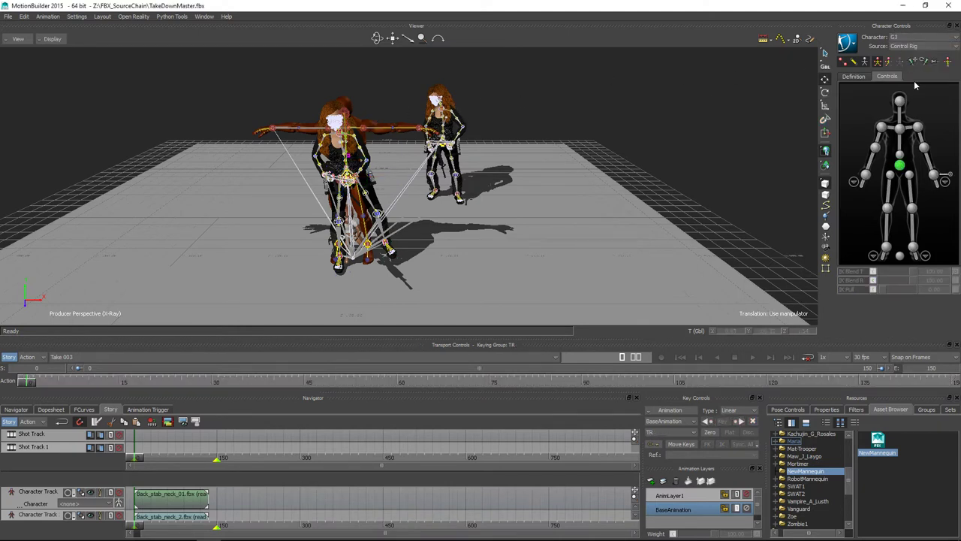
click(900, 165)
drag(493, 144, 509, 144)
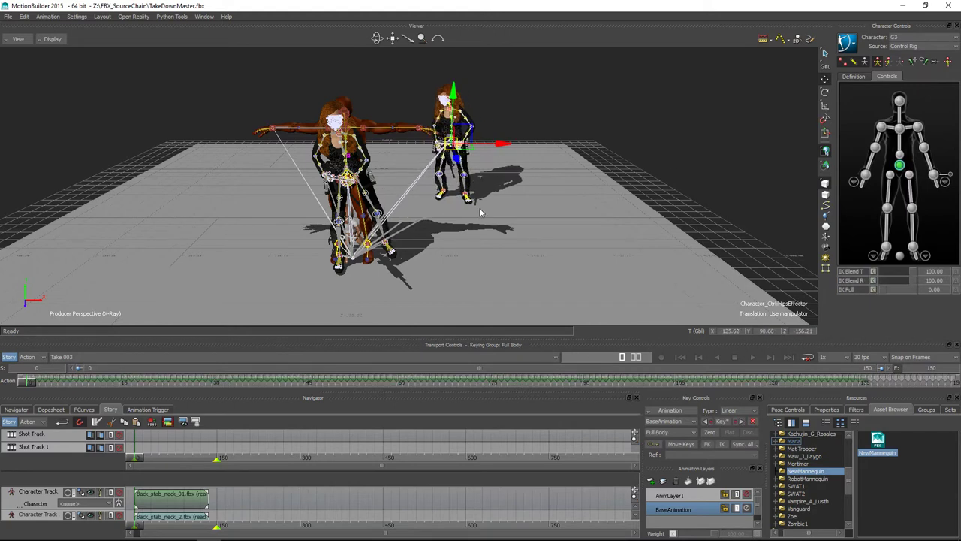
key(ctrl+z)
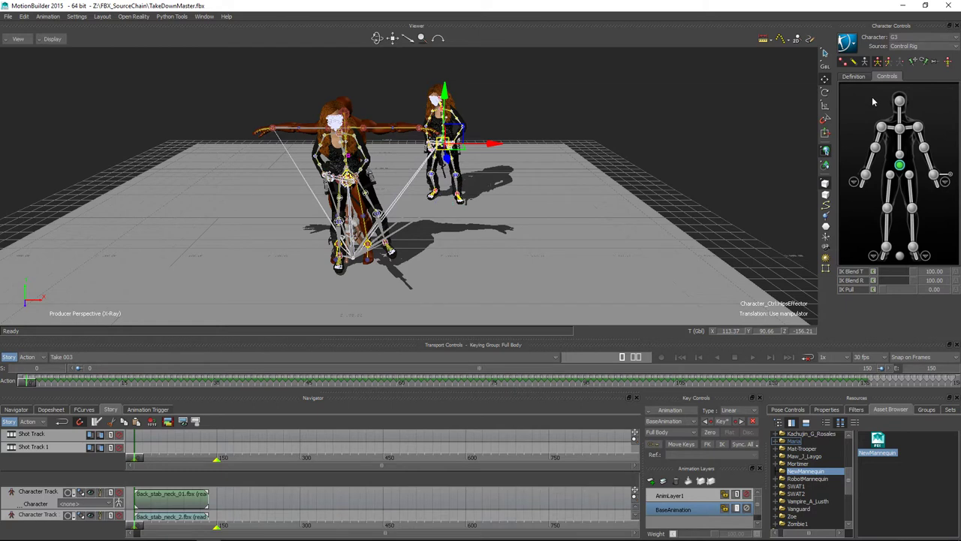
Step: Try driving G3 from the Mannequin, then return G3 to its control rig source
click(911, 48)
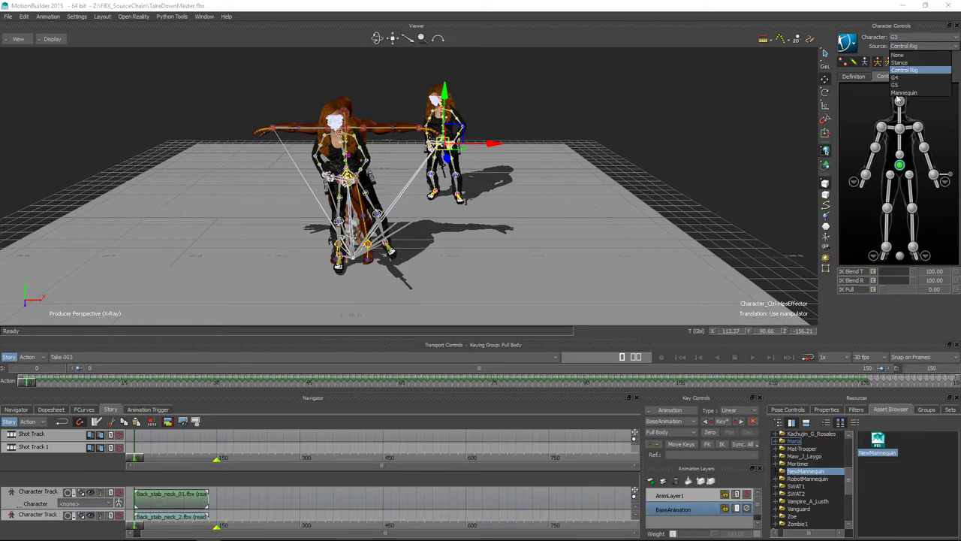
click(904, 92)
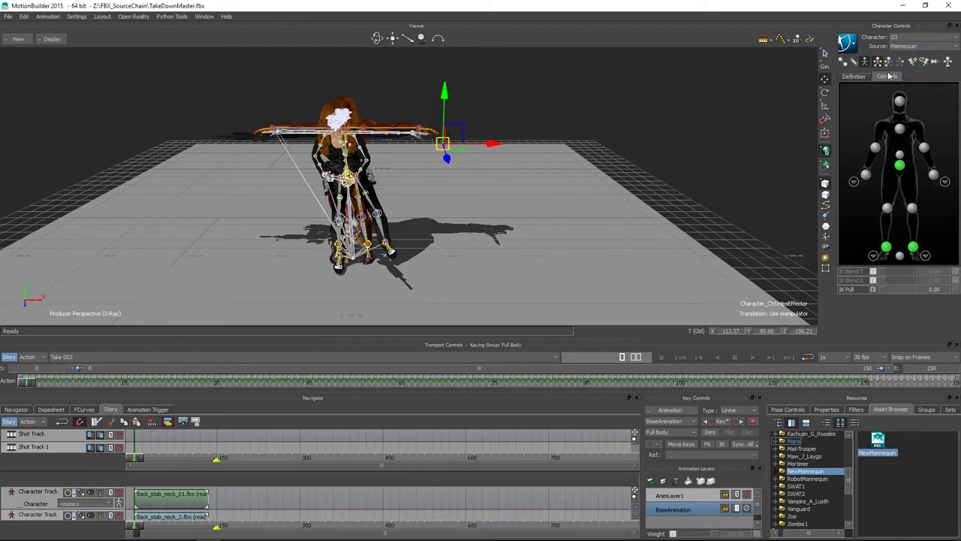
click(912, 47)
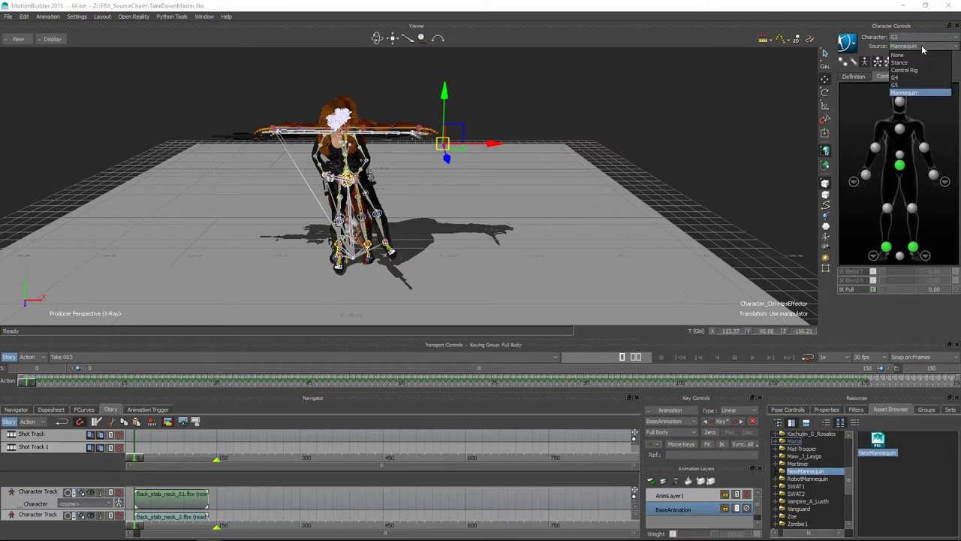
click(905, 70)
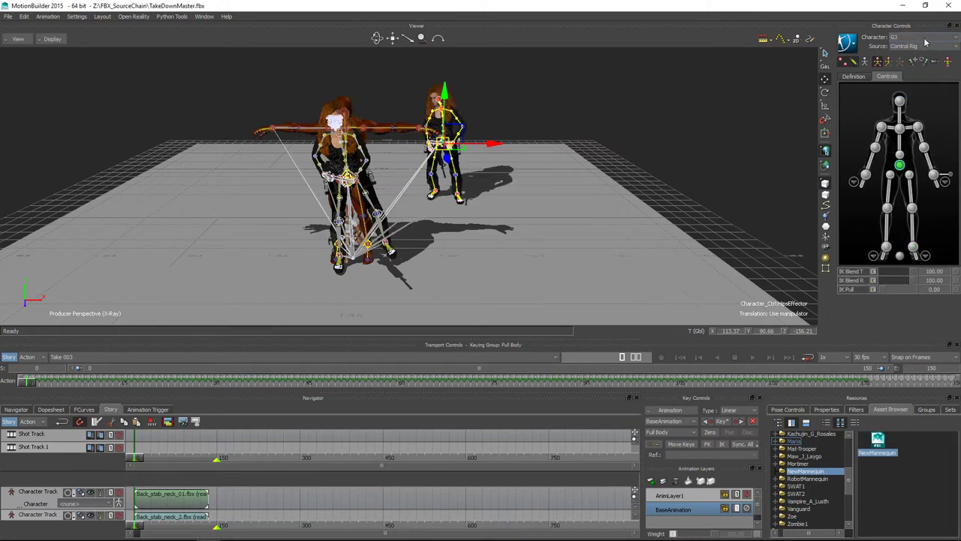
Step: Make Mannequin the current character with G3 as its source and play to check the retarget
click(923, 37)
click(904, 76)
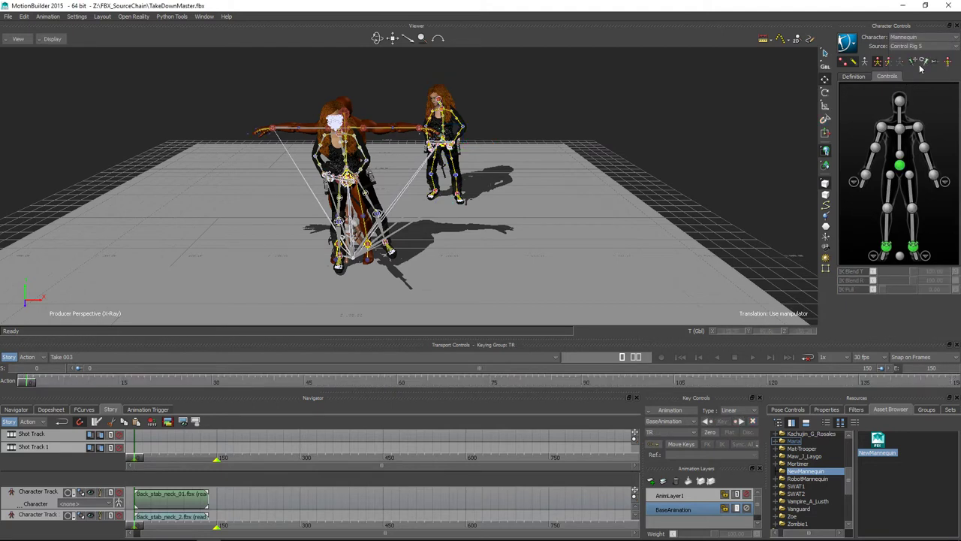
click(926, 47)
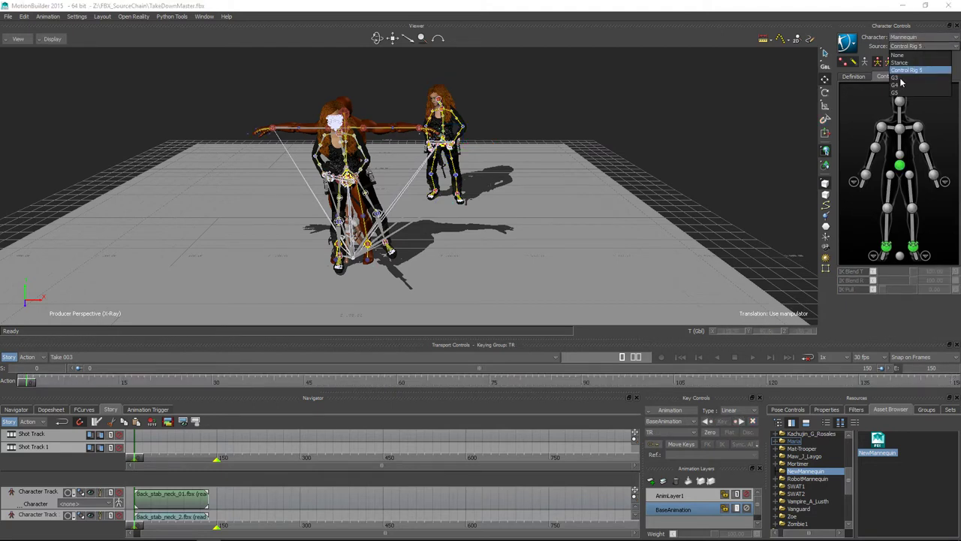
click(904, 78)
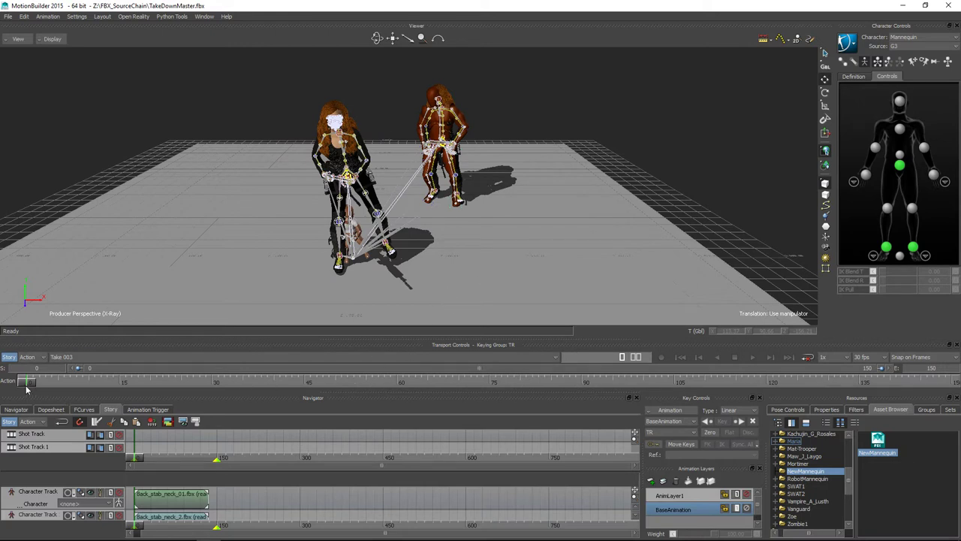
click(751, 358)
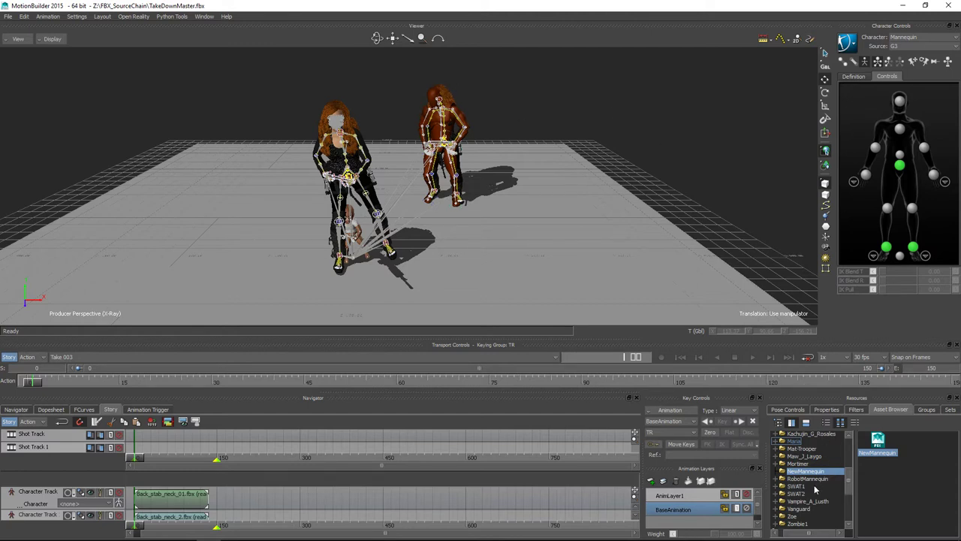
Step: Merge the RobotMannequin asset from its folder into the scene without animation
click(811, 479)
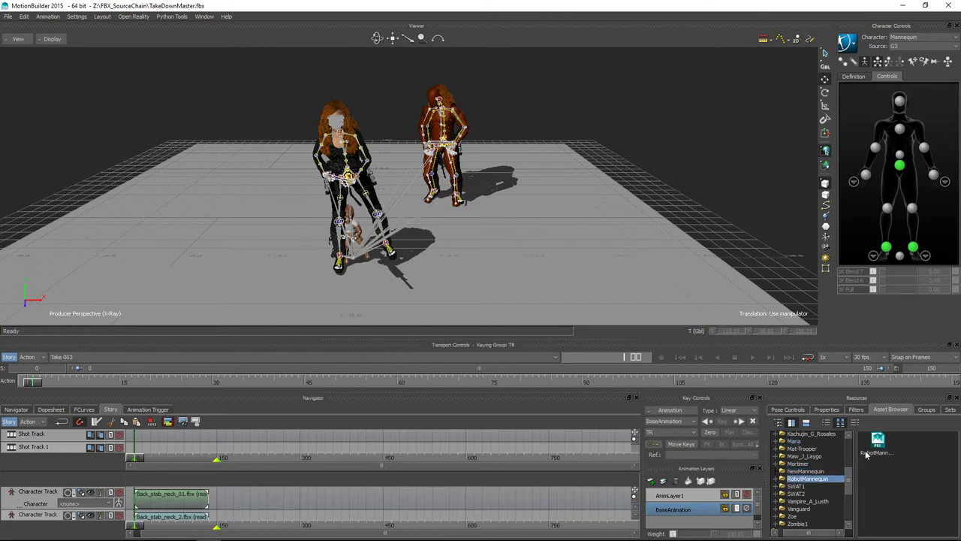
drag(878, 443, 501, 216)
click(608, 220)
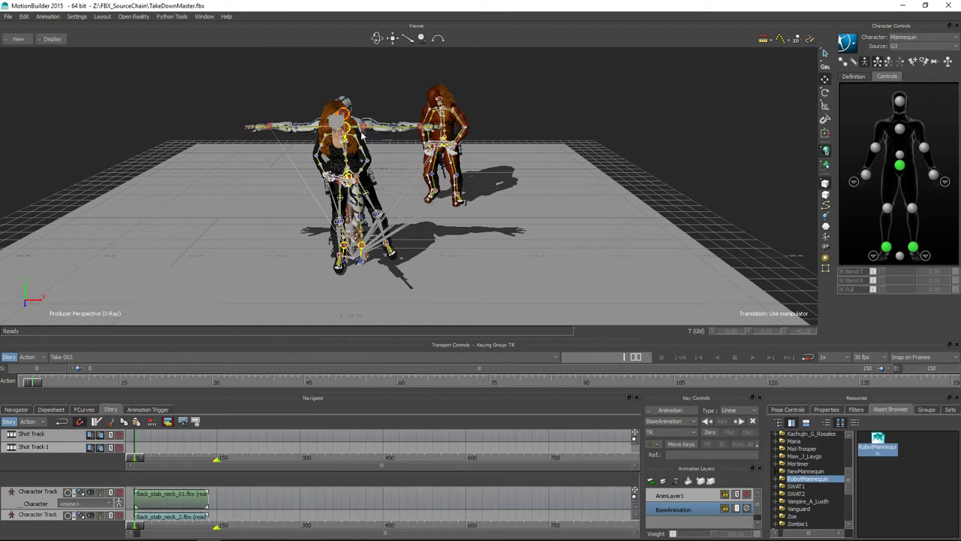
Step: Make RobotMannequin the current character and set its source to G3
click(920, 36)
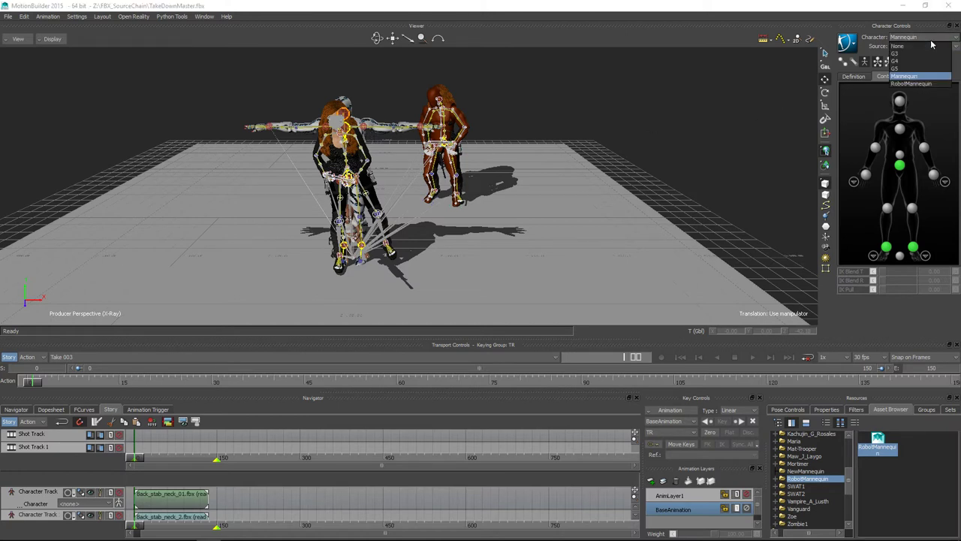
click(910, 84)
click(920, 47)
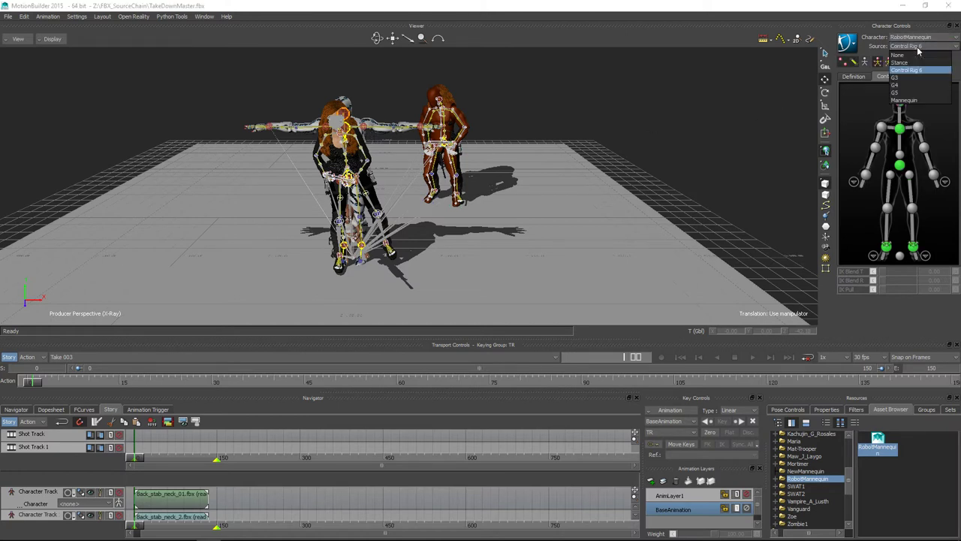
click(905, 78)
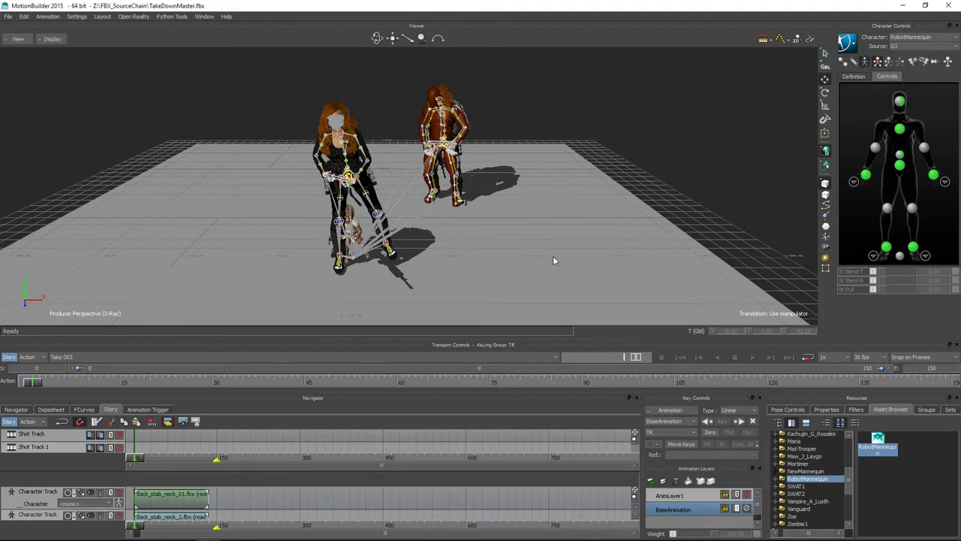
Step: Play Take 003 through to the final frame of the retargeted takedown
click(752, 358)
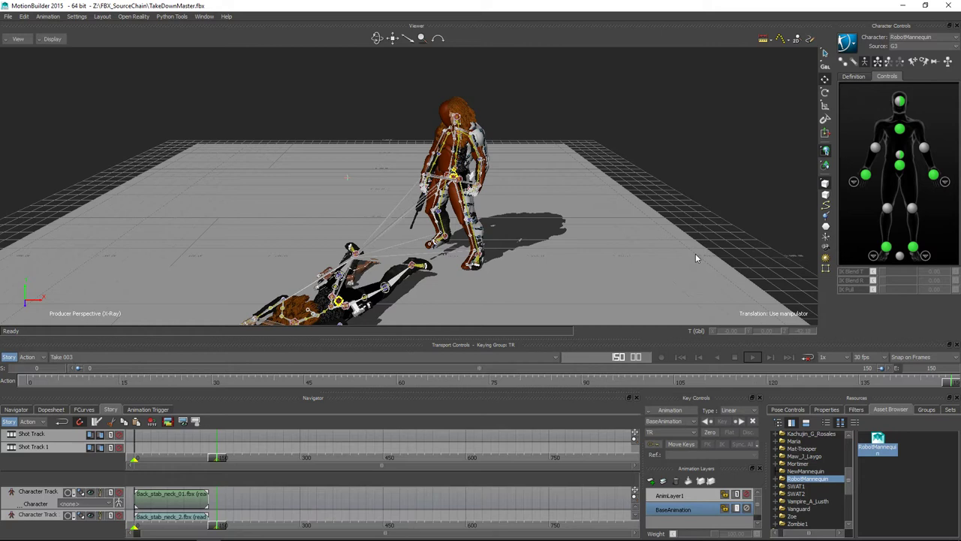
click(9, 17)
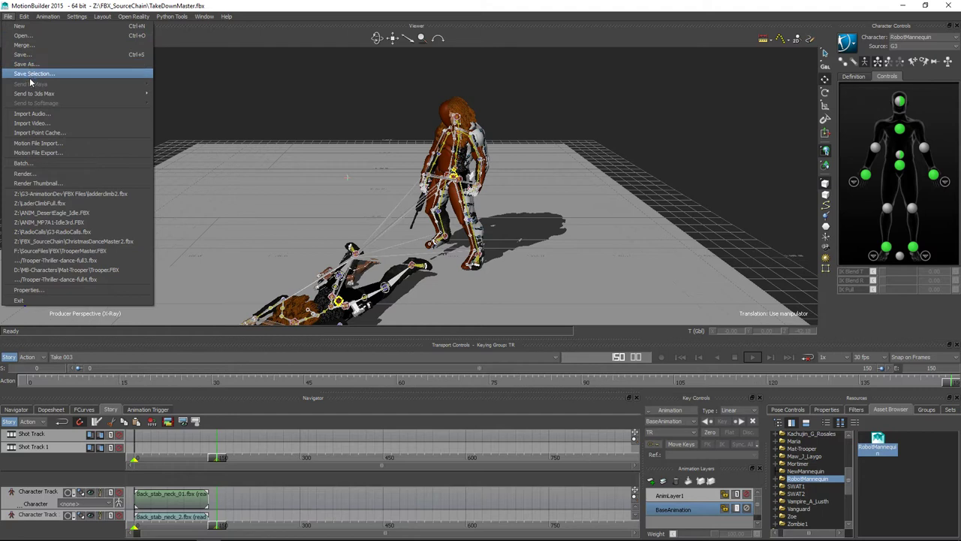
mouse_move(33, 94)
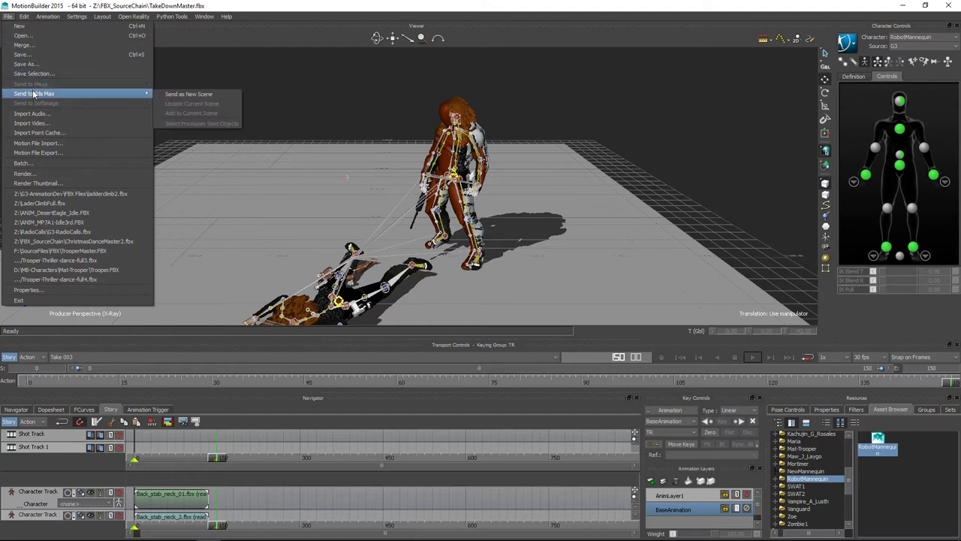
click(404, 113)
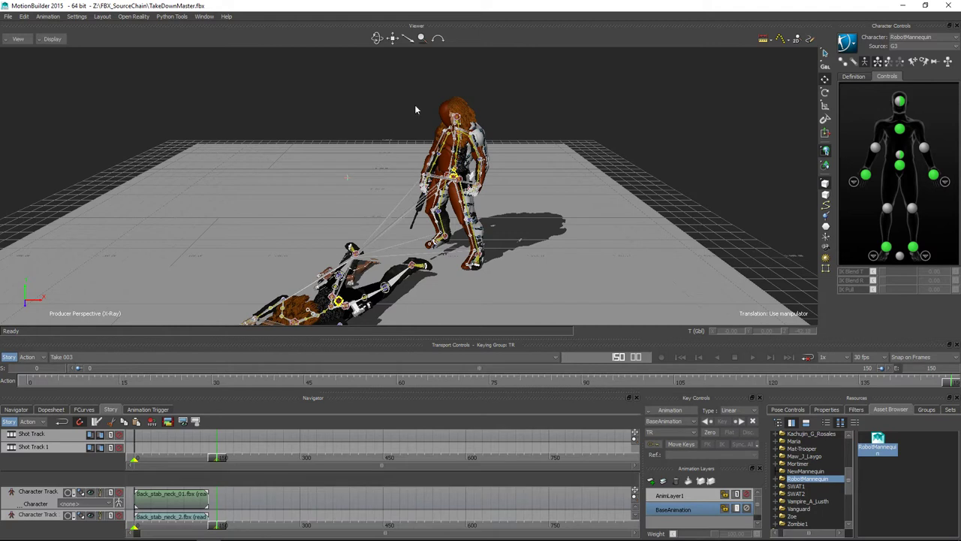
Step: Switch to the Mannequin character and bake its motion with Bake (plot) To Skeleton
click(923, 38)
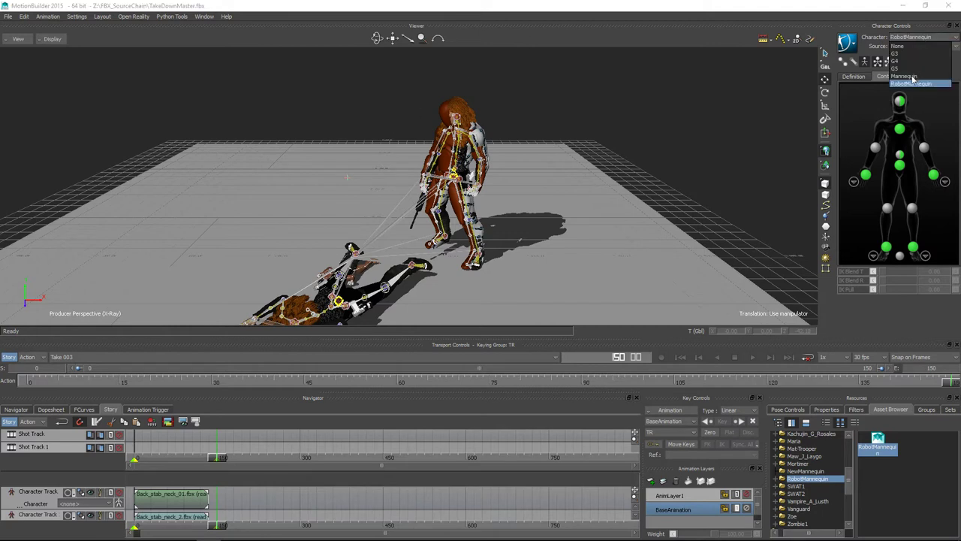
click(914, 76)
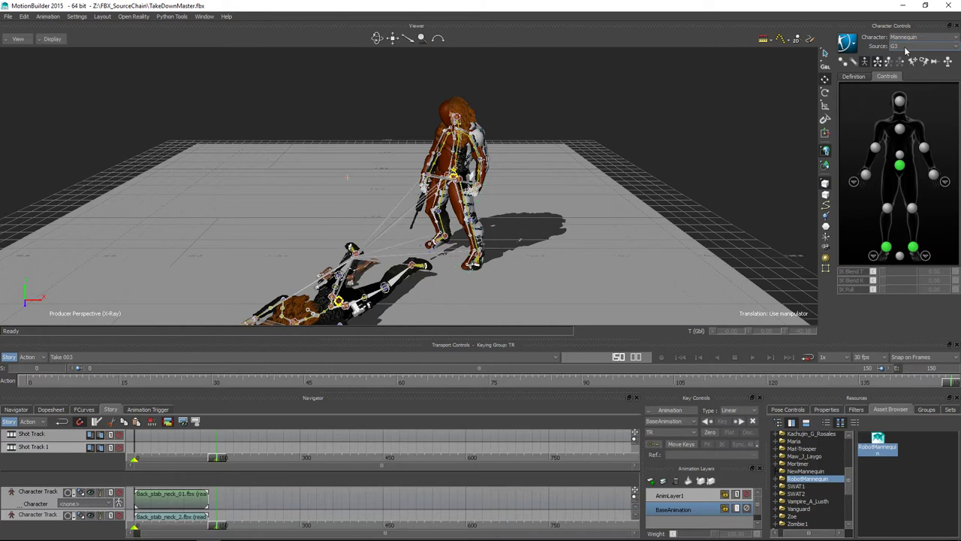
click(849, 44)
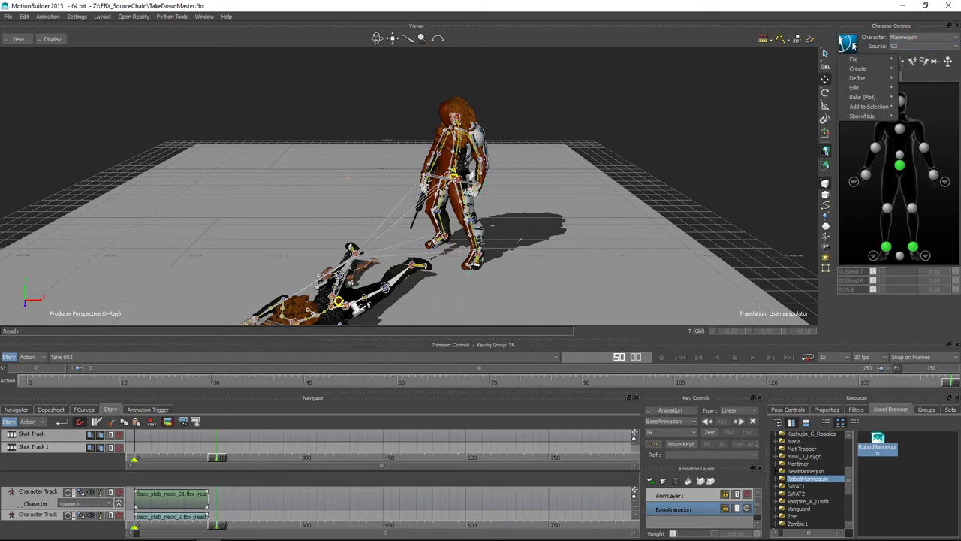
mouse_move(868, 70)
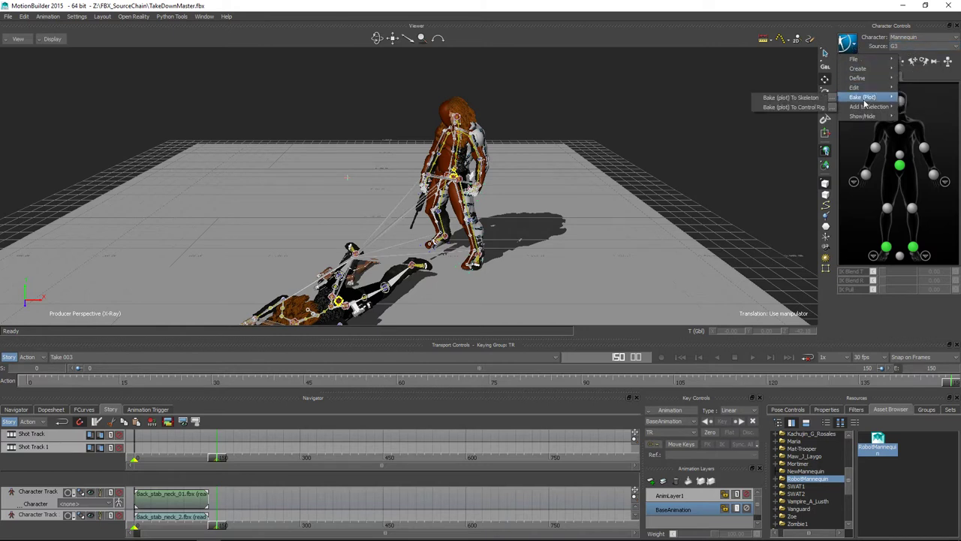
click(796, 97)
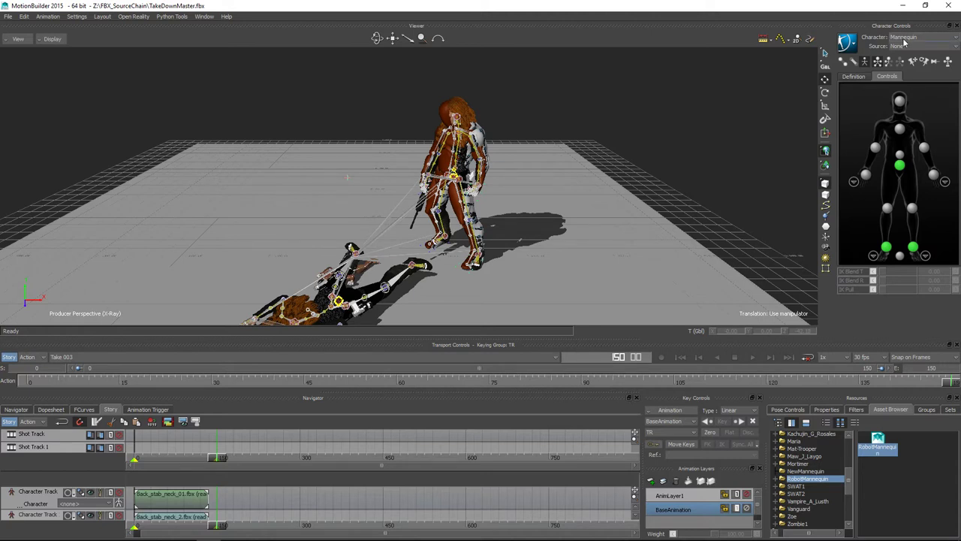
Step: Bring up the Load/Save Character Animation options under the Character Controls File menu
click(856, 46)
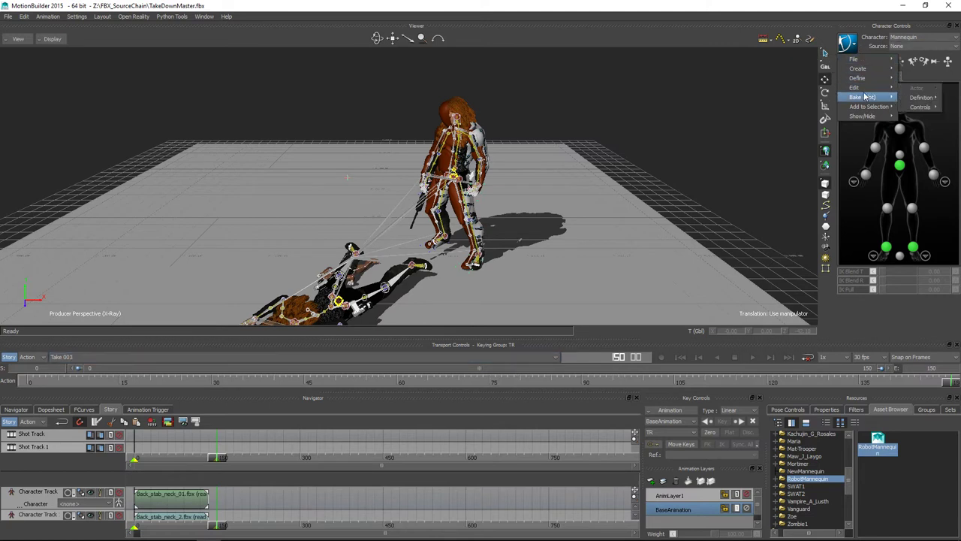
mouse_move(866, 96)
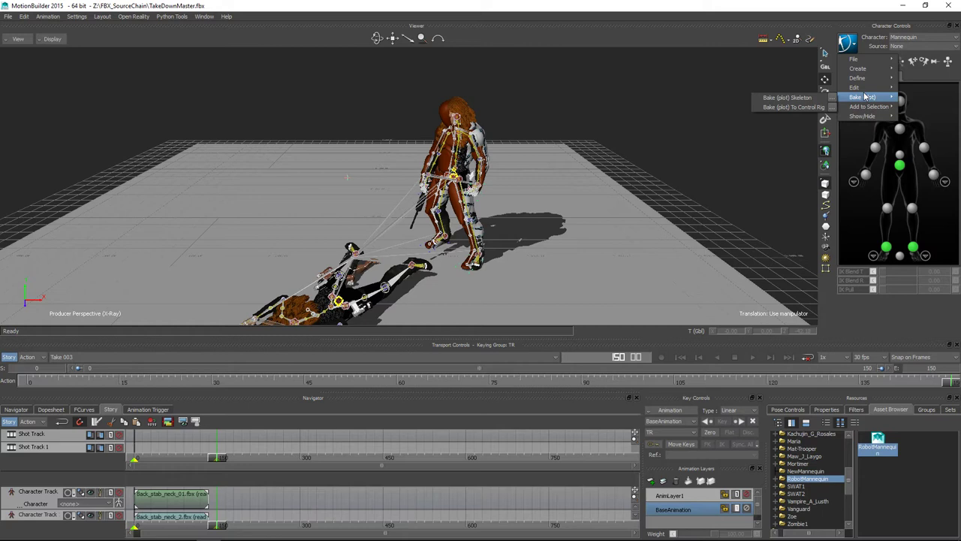
mouse_move(873, 63)
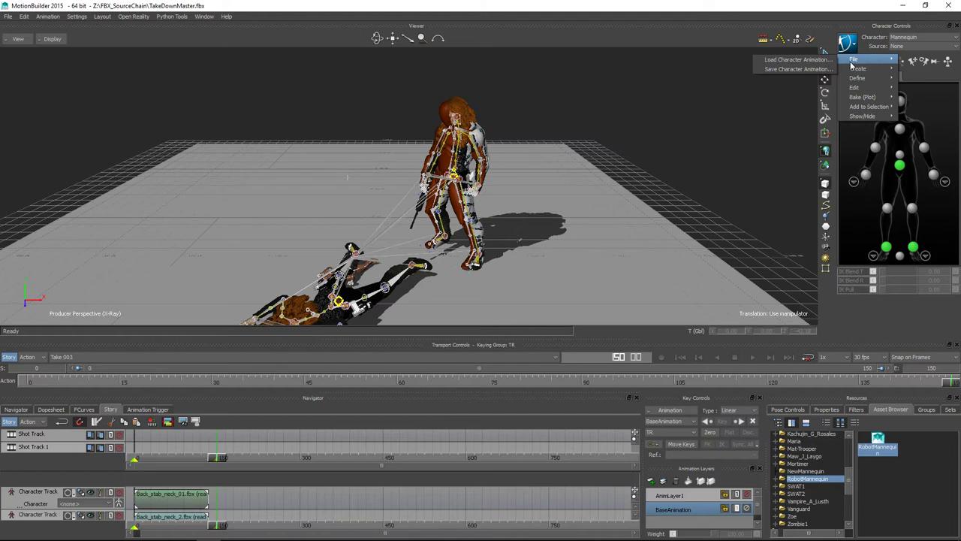
Step: Choose File > Save Character Animation to get the Save File dialog in FBX_SourceChain
mouse_move(858, 69)
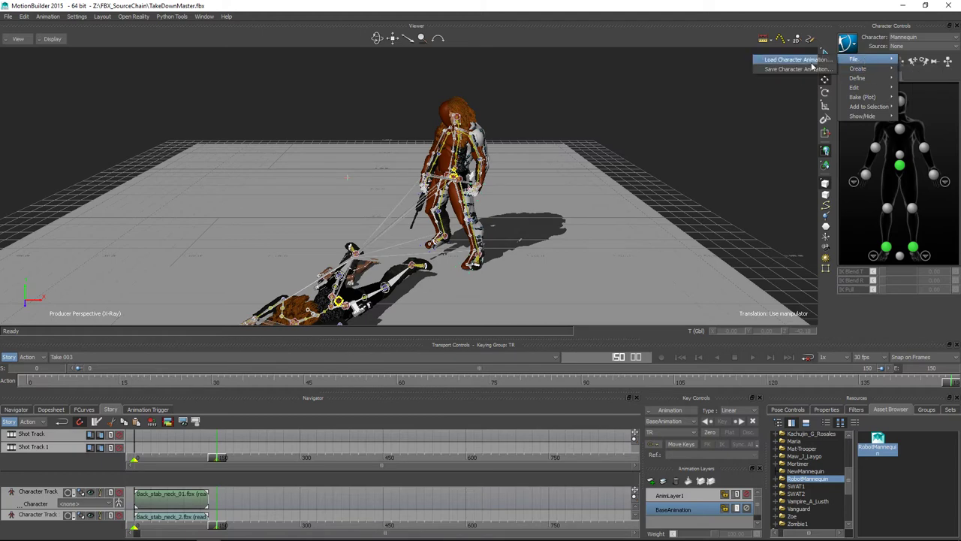
click(800, 69)
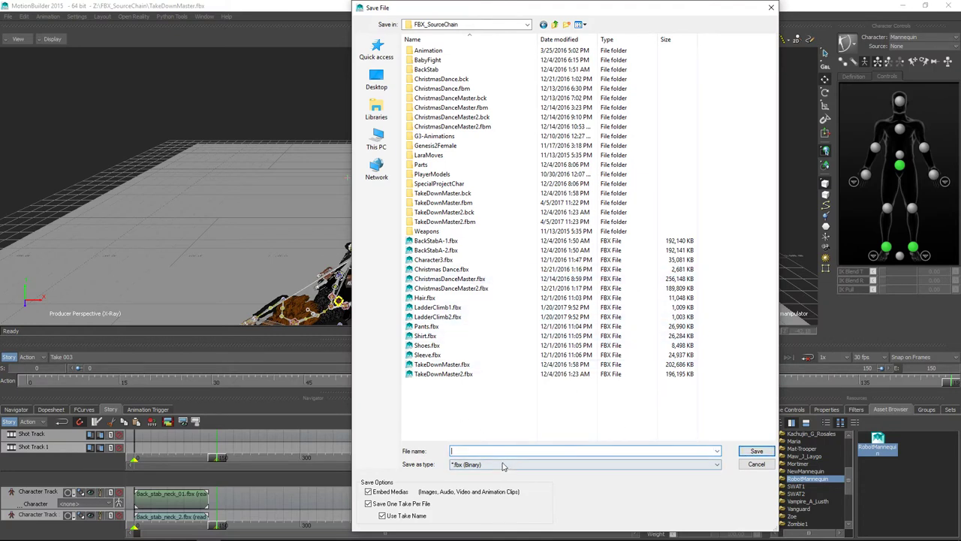
Step: Save the character animation as 'hghf' with Save Control Rig and Save Character Extensions turned off
text(hghf)
click(756, 451)
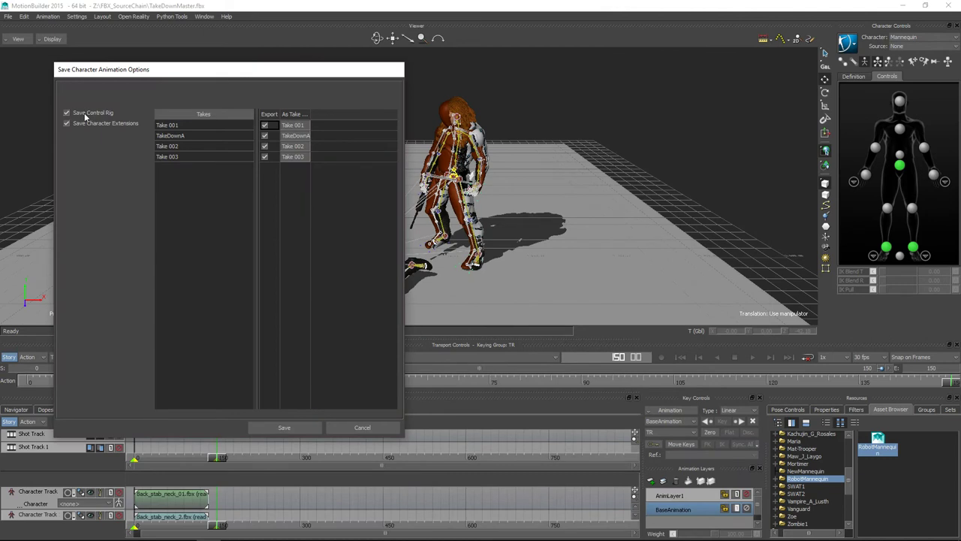
click(66, 112)
click(66, 124)
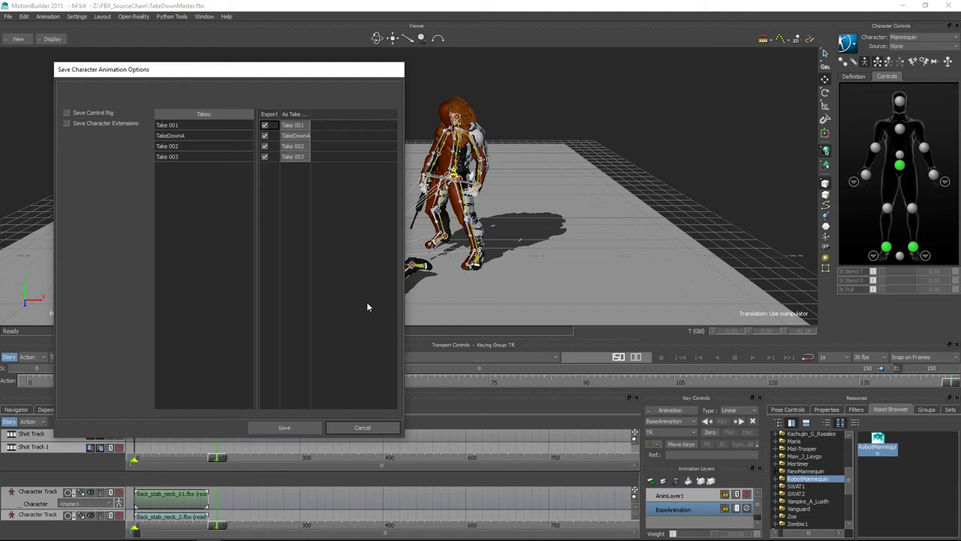
Step: Cancel the Save Character Animation Options dialog so no character animation is saved
click(363, 427)
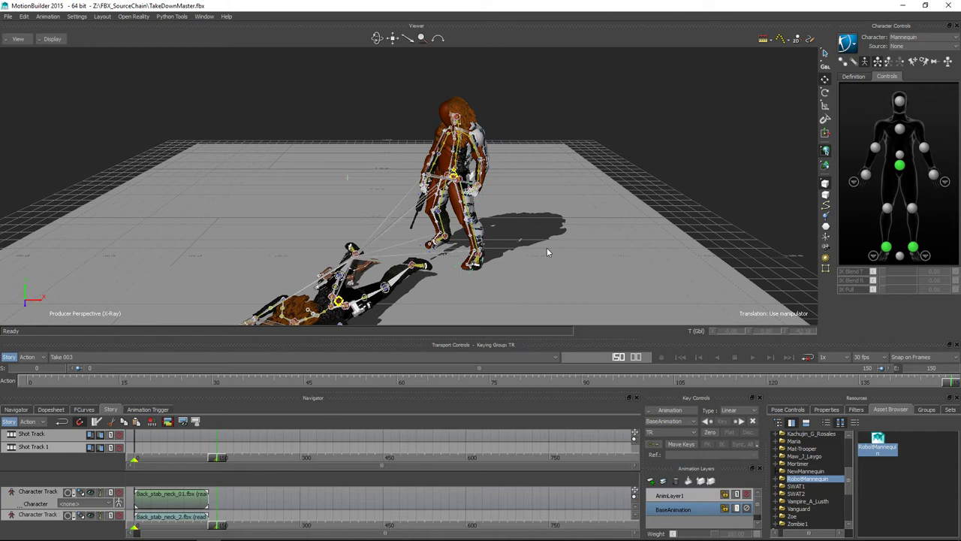
Step: Open the File menu over the TakeDownMaster scene
click(9, 18)
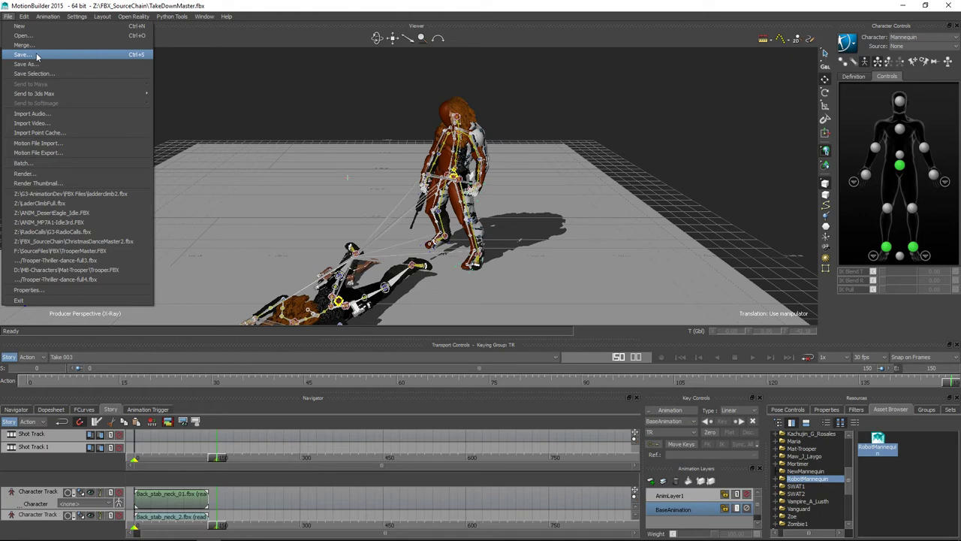
Step: Start a new empty scene without saving TakeDownMaster, then enlarge the timeline and story panels
click(32, 29)
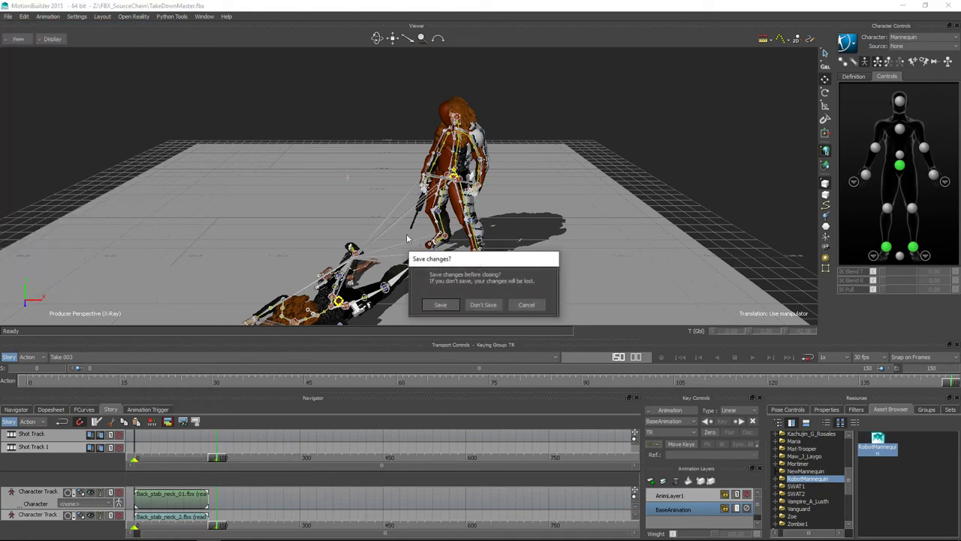
click(486, 303)
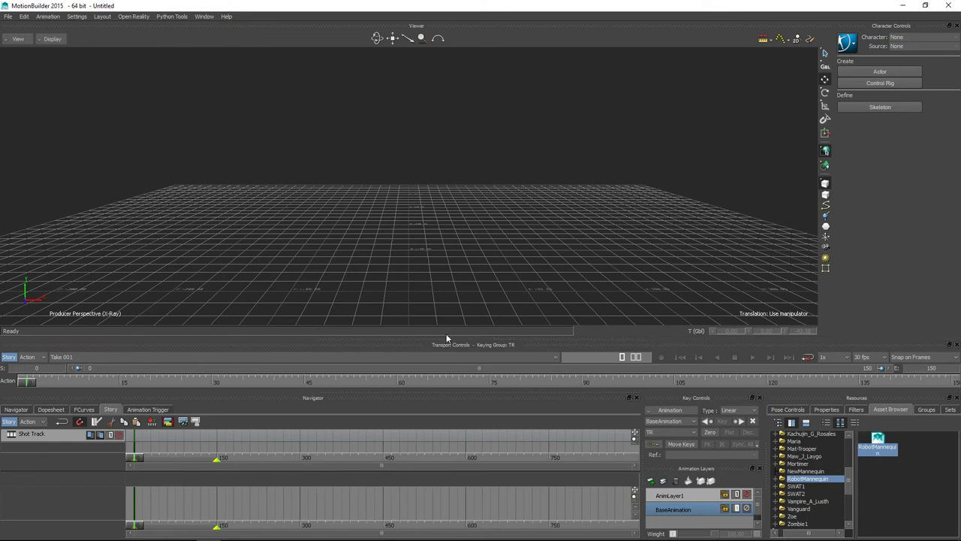
drag(446, 338, 451, 304)
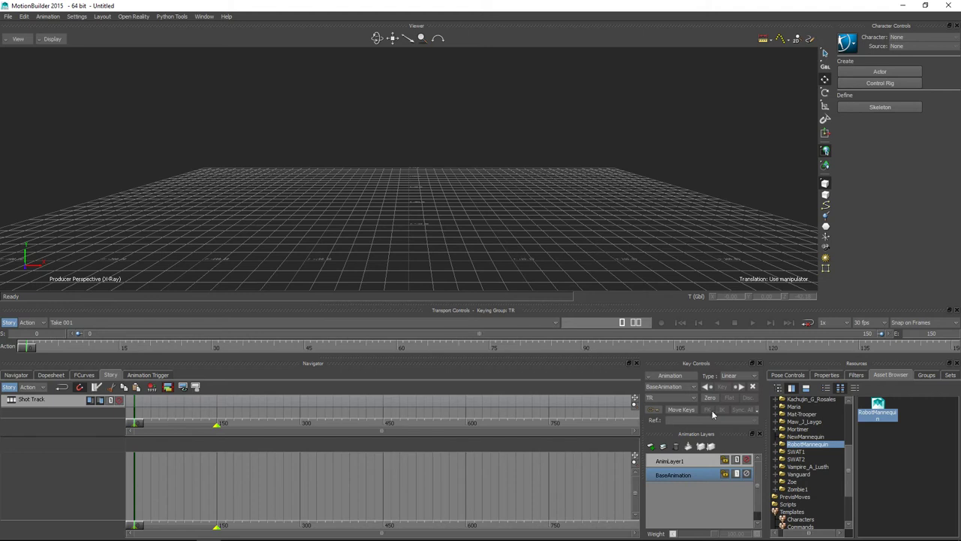
scroll(826, 462, up, 3)
scroll(822, 458, up, 3)
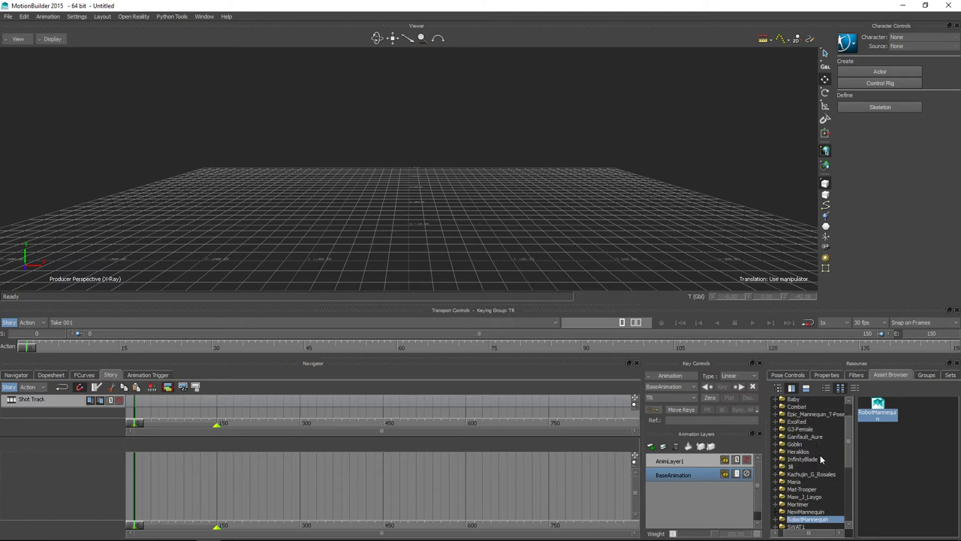
scroll(819, 453, down, 3)
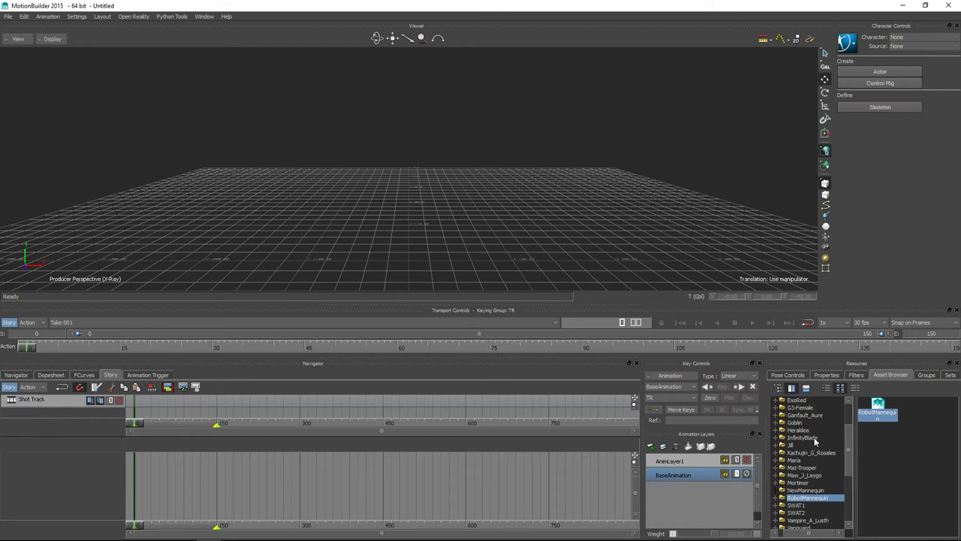
scroll(815, 441, up, 2)
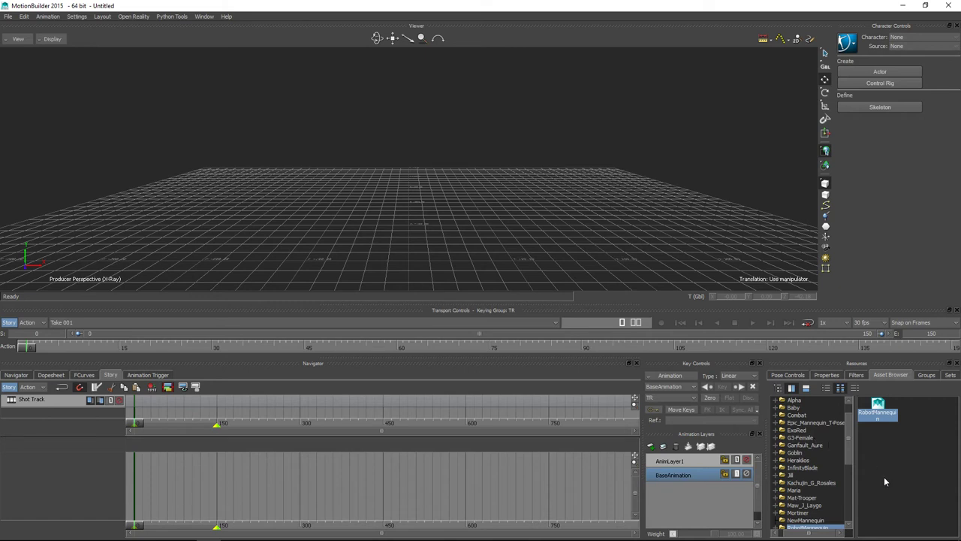
scroll(849, 461, up, 2)
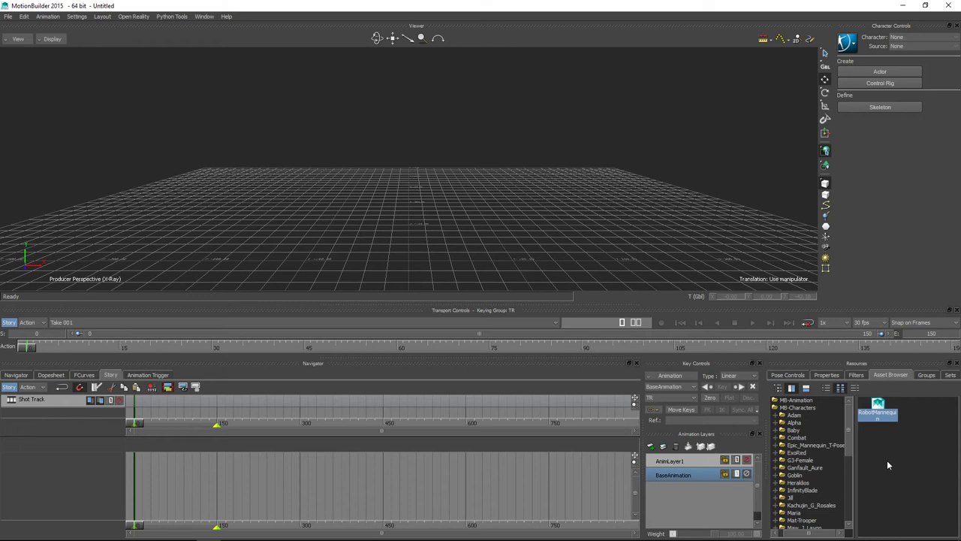
scroll(827, 454, down, 2)
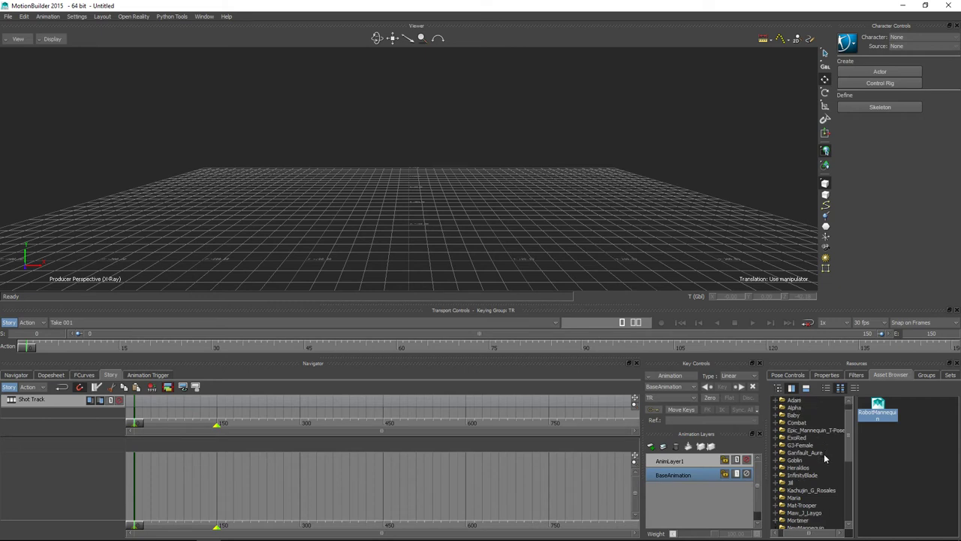
scroll(824, 461, down, 3)
scroll(826, 466, down, 5)
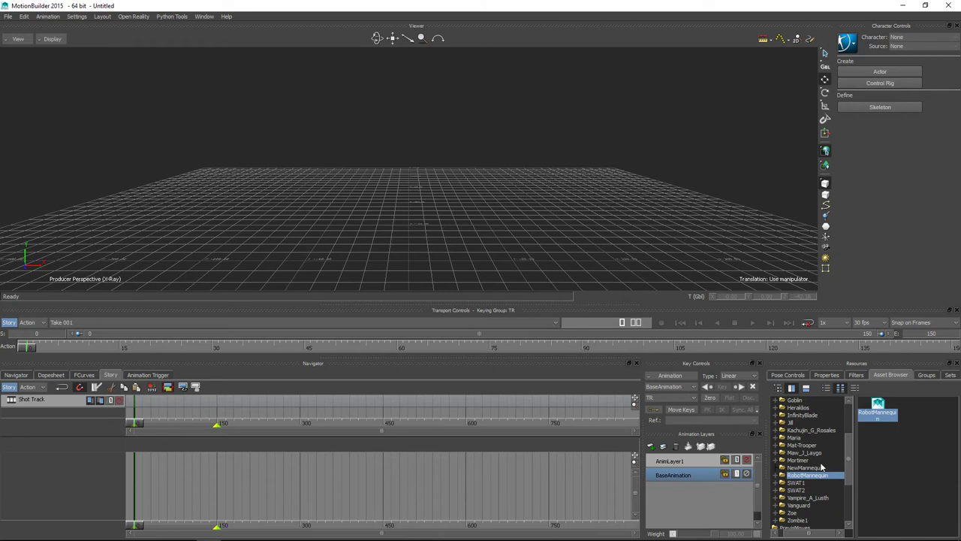
scroll(824, 455, up, 10)
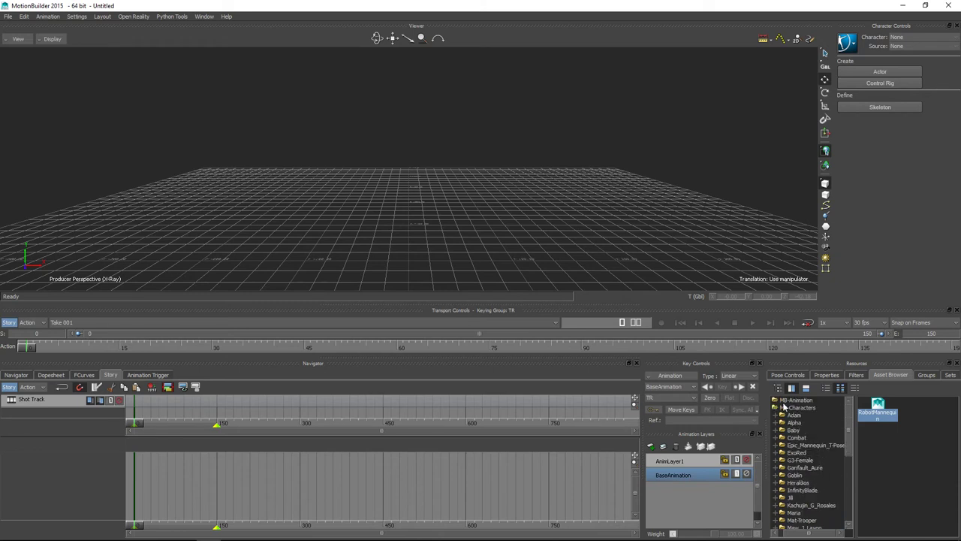
Step: Browse the MB-Animation and MB-Characters folders in the Asset Browser
click(794, 402)
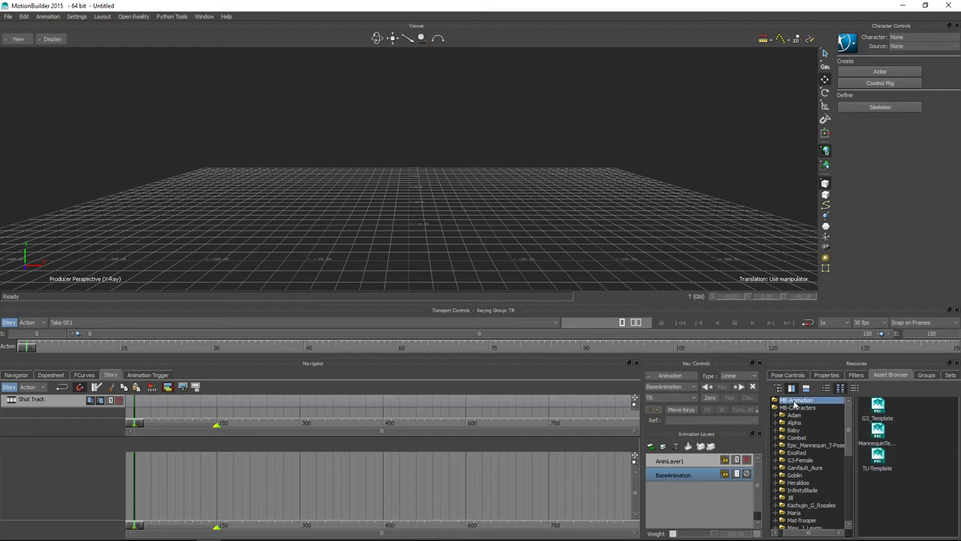
click(804, 409)
scroll(811, 438, down, 5)
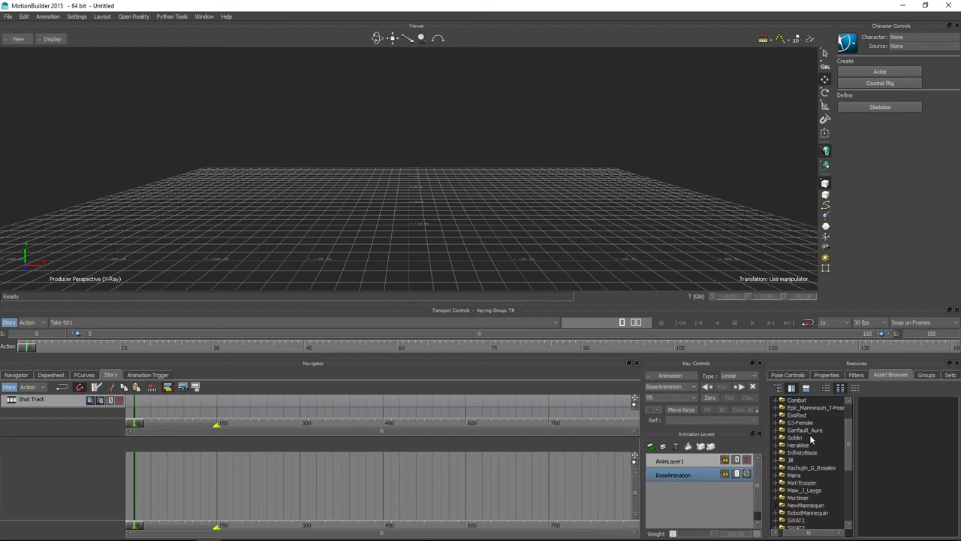
scroll(810, 450, down, 1)
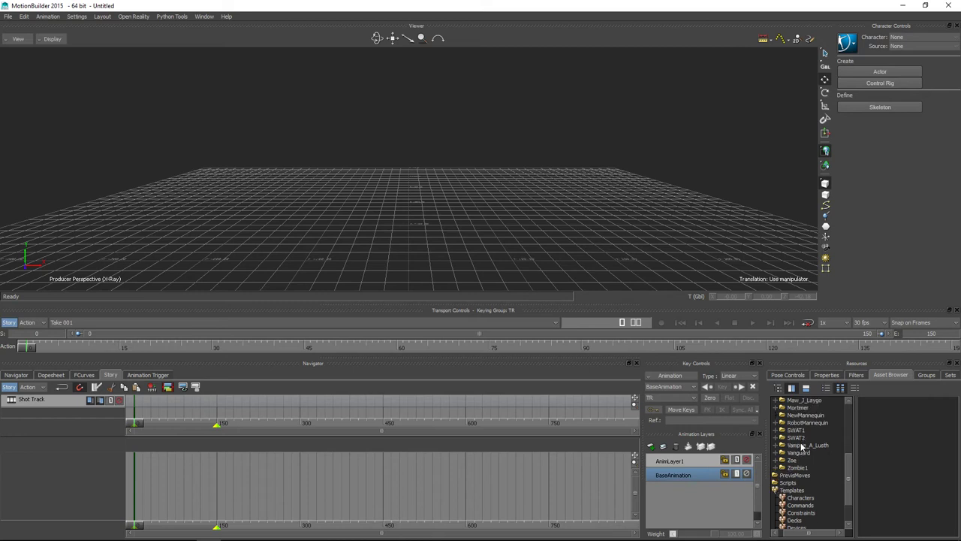
scroll(822, 460, down, 2)
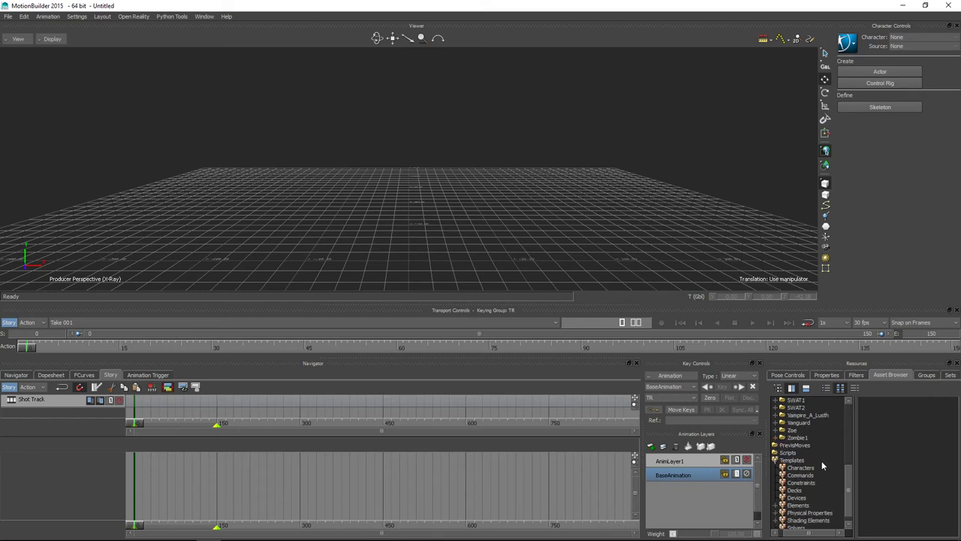
scroll(820, 461, up, 10)
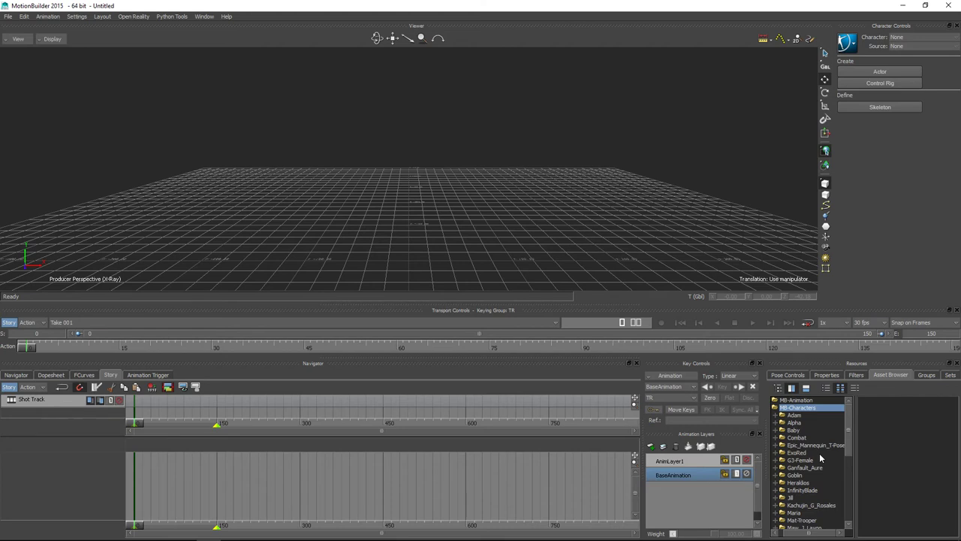
click(796, 401)
Step: Refresh the MB-Animation folder and open its TrooperFight subfolder to list the Trooper files
right_click(796, 403)
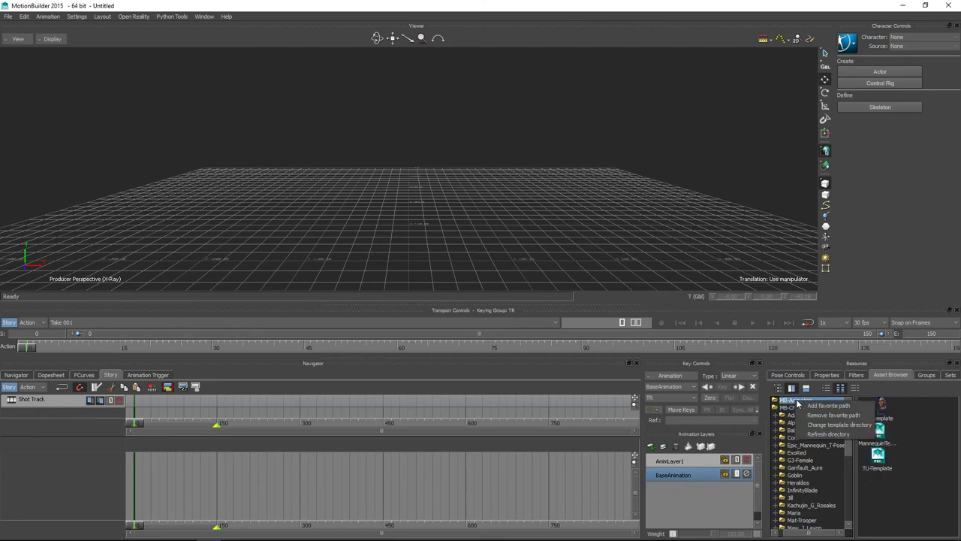
click(822, 435)
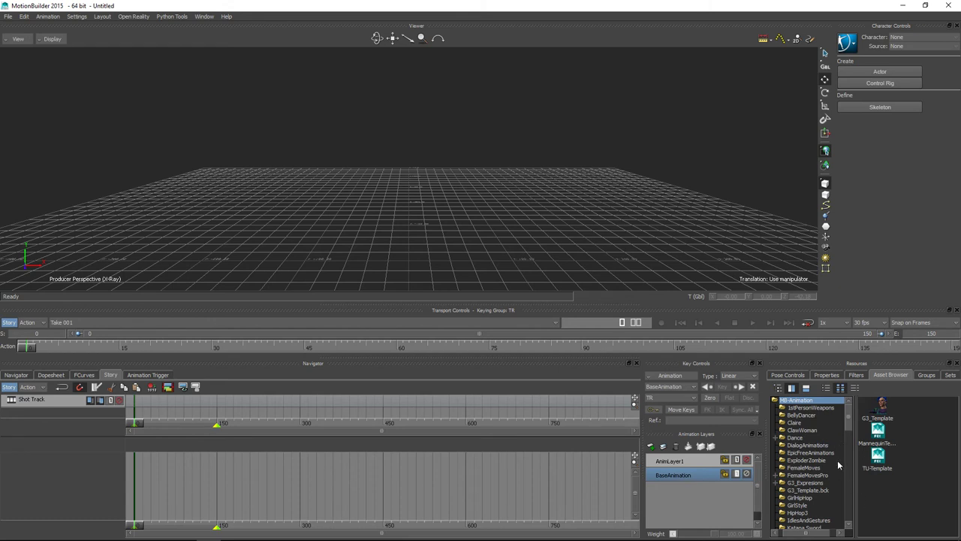
scroll(834, 458, down, 3)
scroll(824, 471, down, 3)
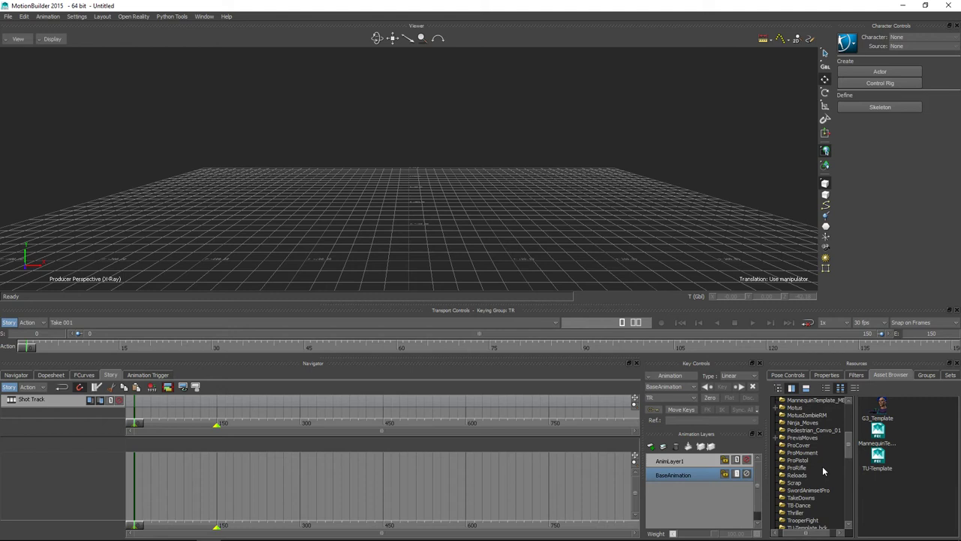
scroll(821, 454, down, 4)
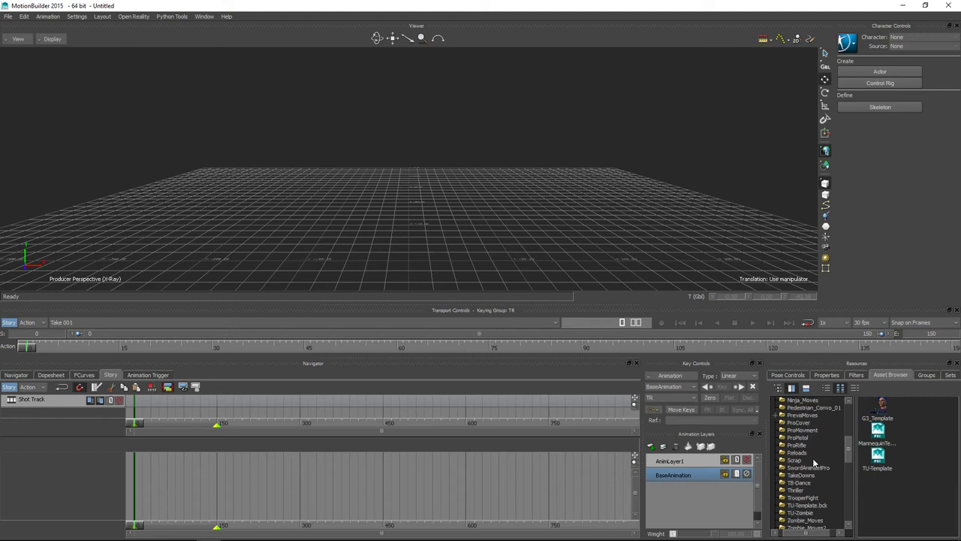
scroll(816, 464, down, 1)
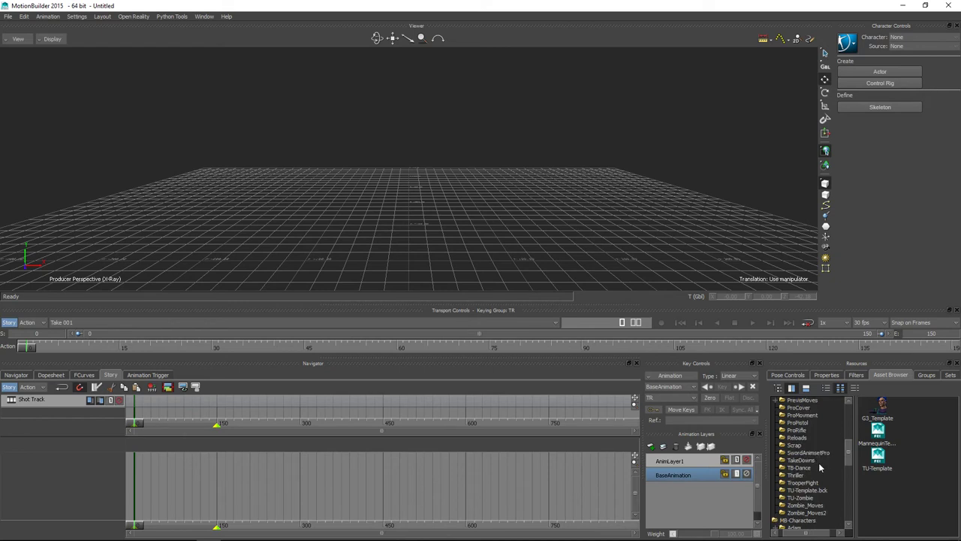
click(815, 484)
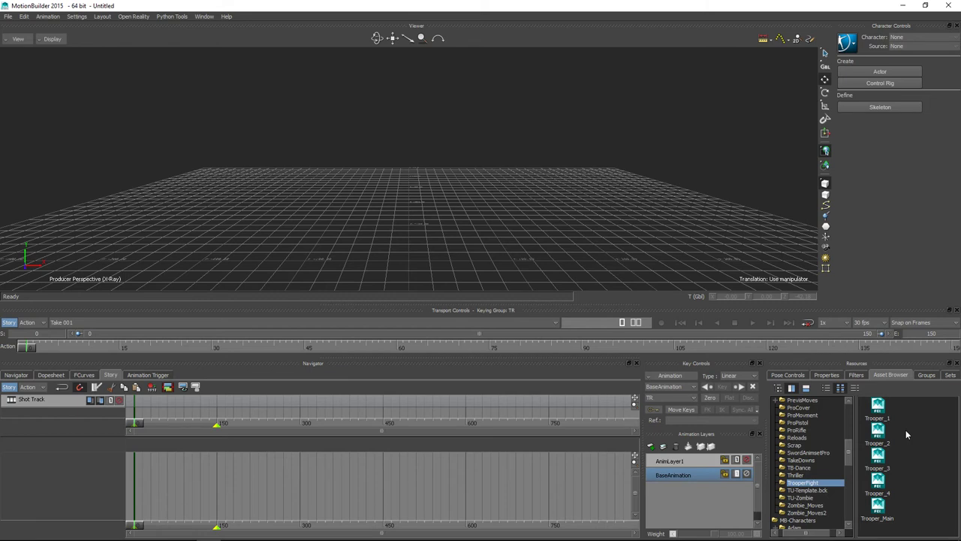
Step: Open Trooper_Main.fbx with its Trooper_Main take from the Asset Browser, then dolly the camera out
click(878, 508)
drag(612, 418, 410, 196)
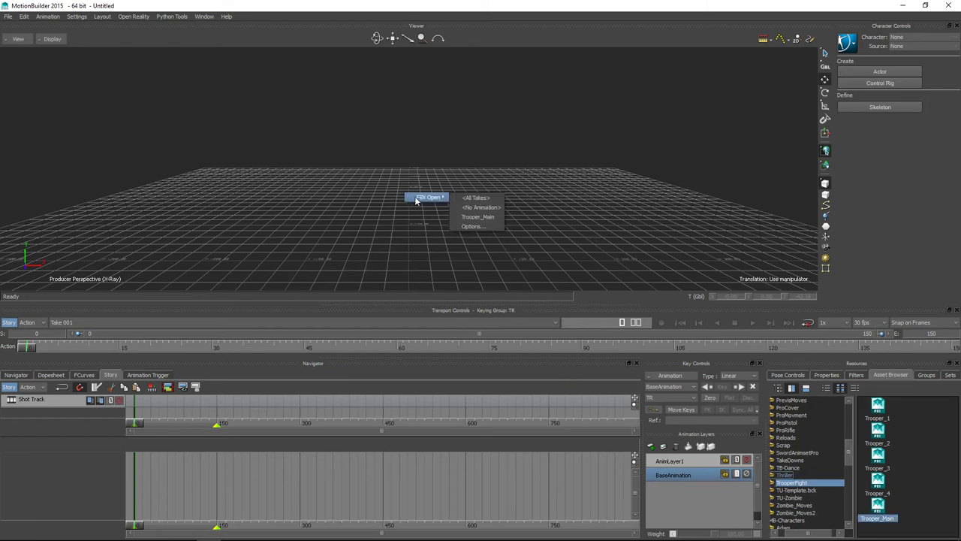
click(471, 217)
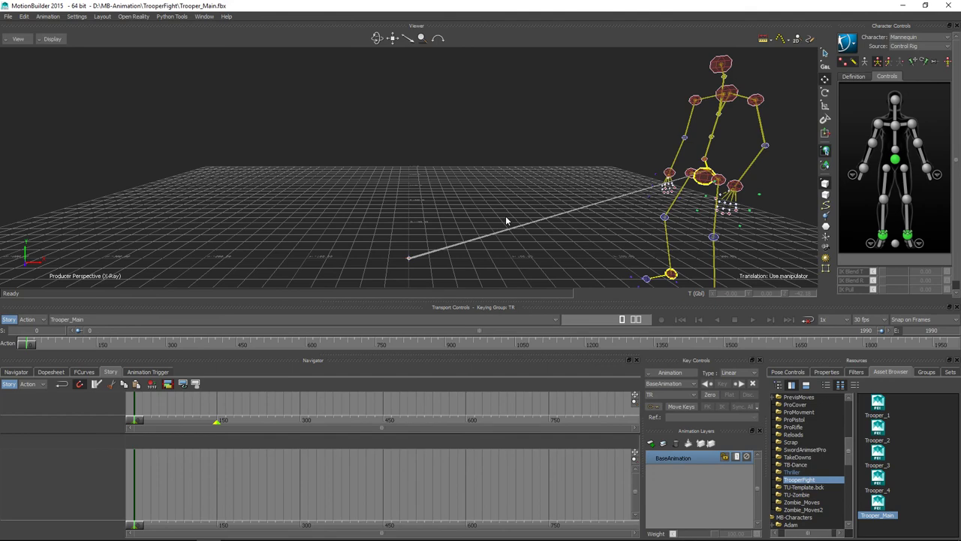
ctrl+drag(471, 175, 479, 247)
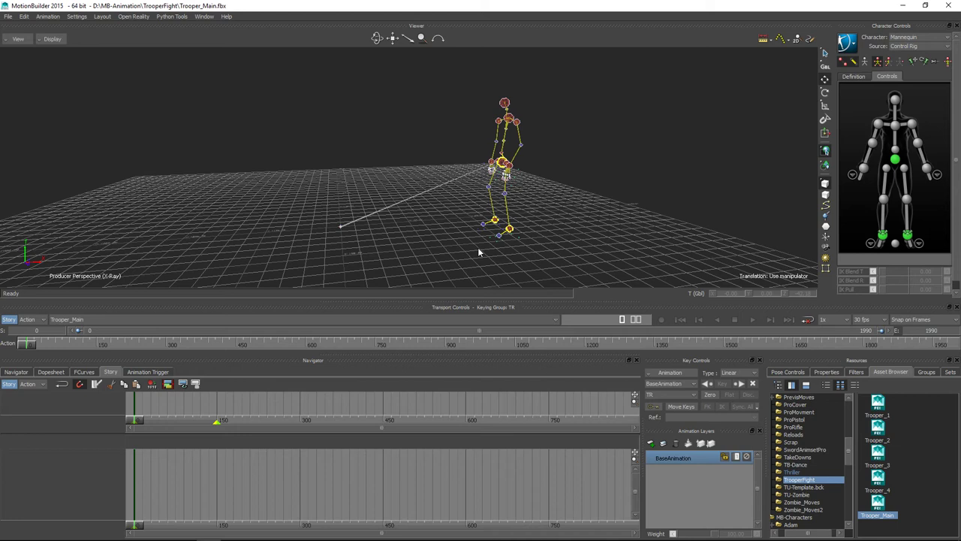
key(ctrl+a)
key(p)
key(ctrl+a)
key(ctrl+a)
key(ctrl+a)
key(ctrl+a)
key(ctrl+a)
key(ctrl+a)
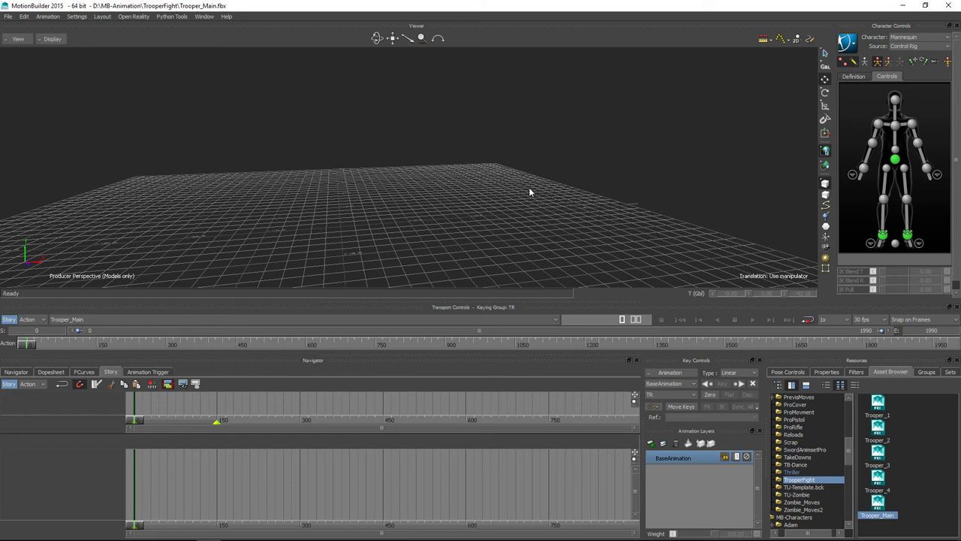
key(ctrl+a)
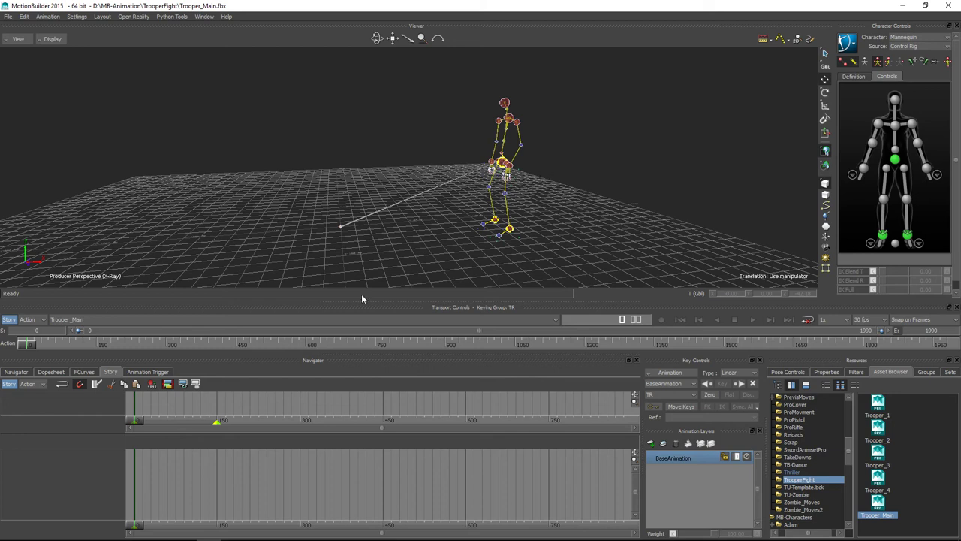
click(754, 321)
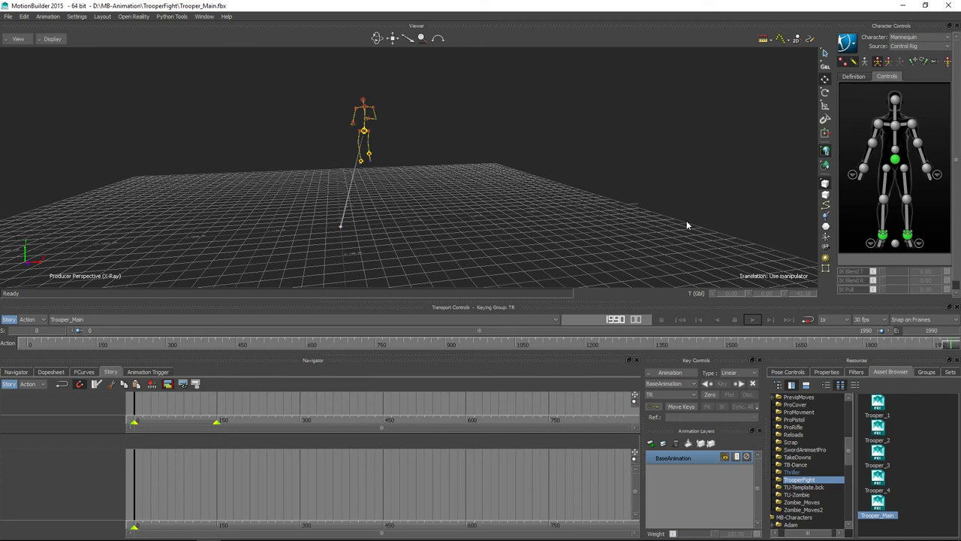
drag(951, 346, 27, 316)
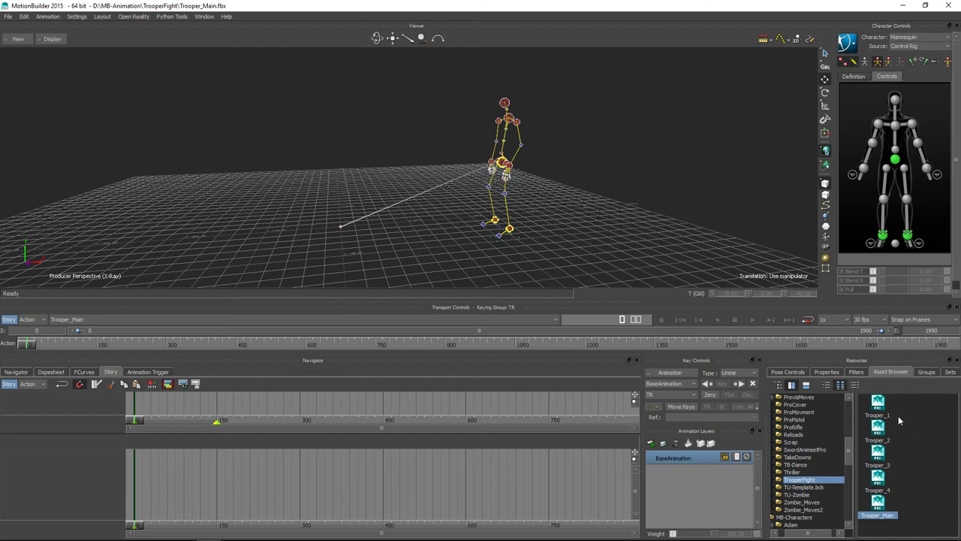
Step: Select the Trooper_1 asset in the TrooperFight folder
click(880, 410)
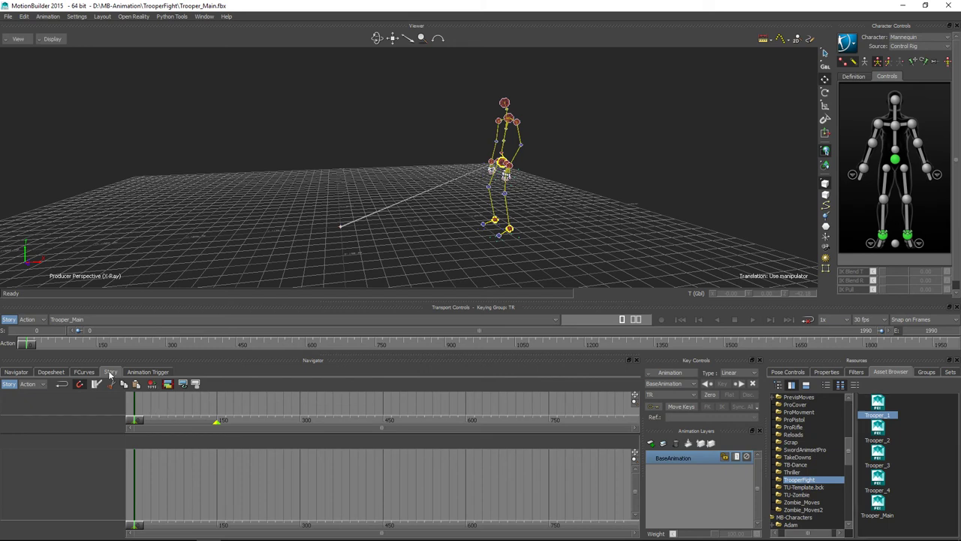
right_click(104, 410)
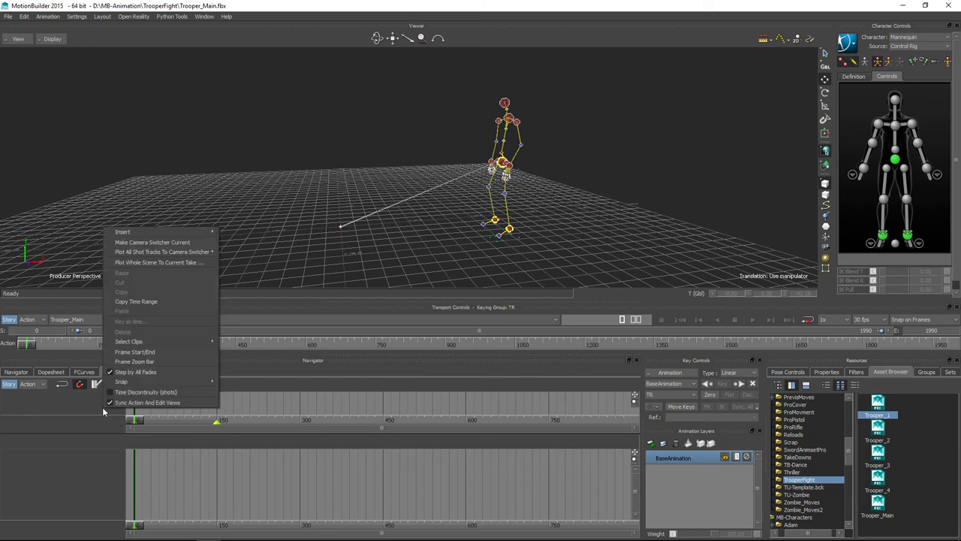
mouse_move(169, 239)
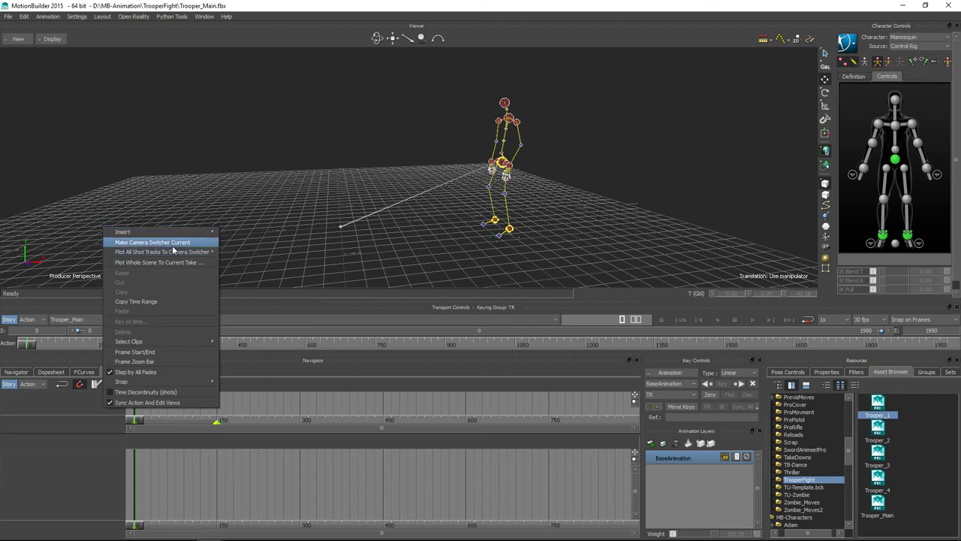
click(69, 401)
right_click(69, 405)
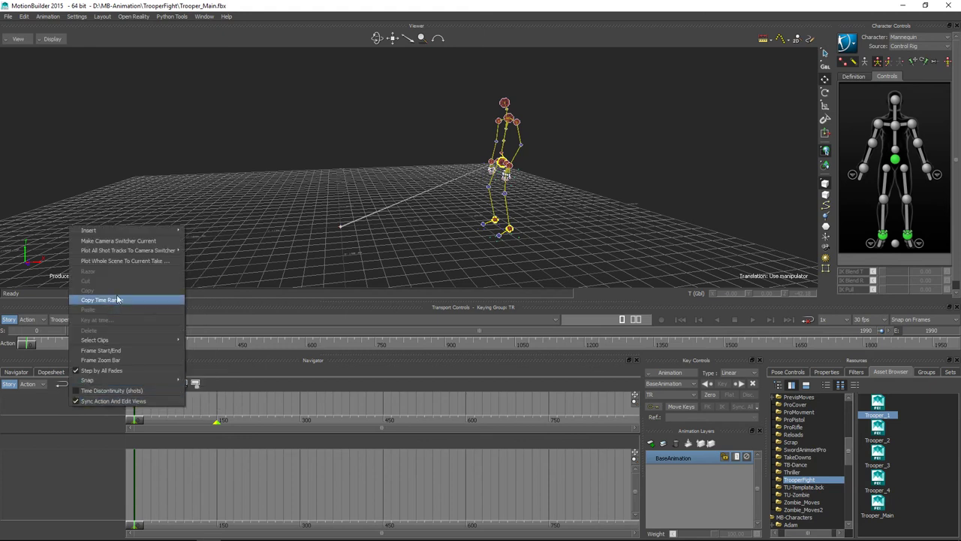
mouse_move(138, 232)
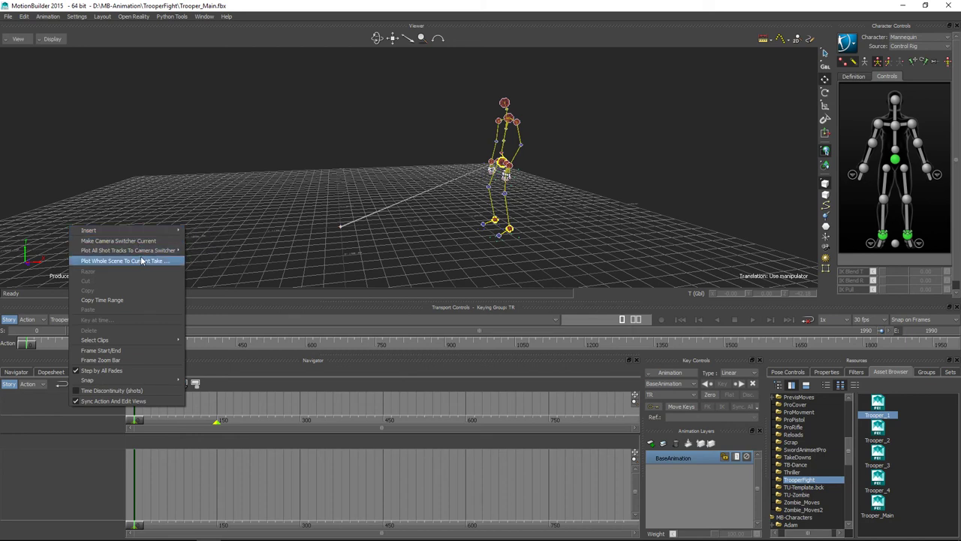
click(80, 449)
right_click(84, 455)
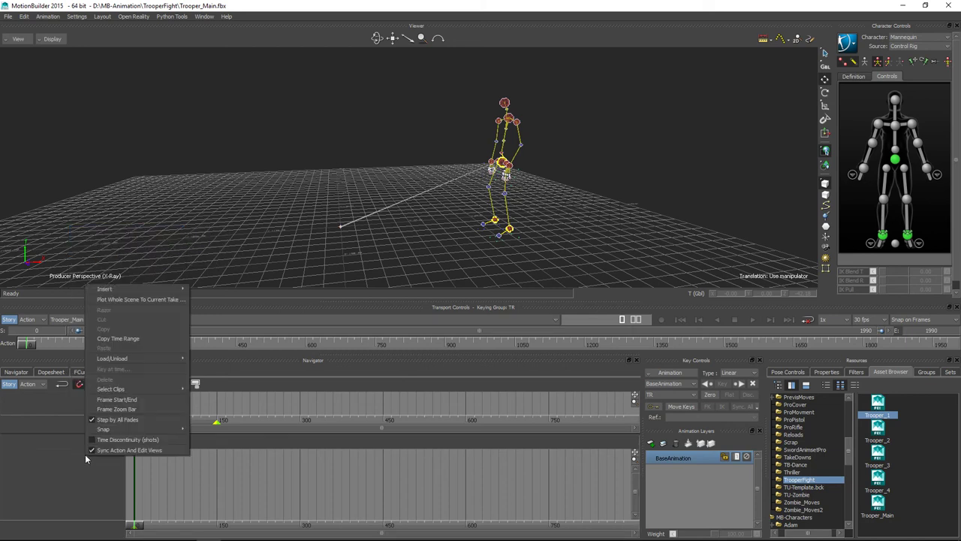
click(75, 428)
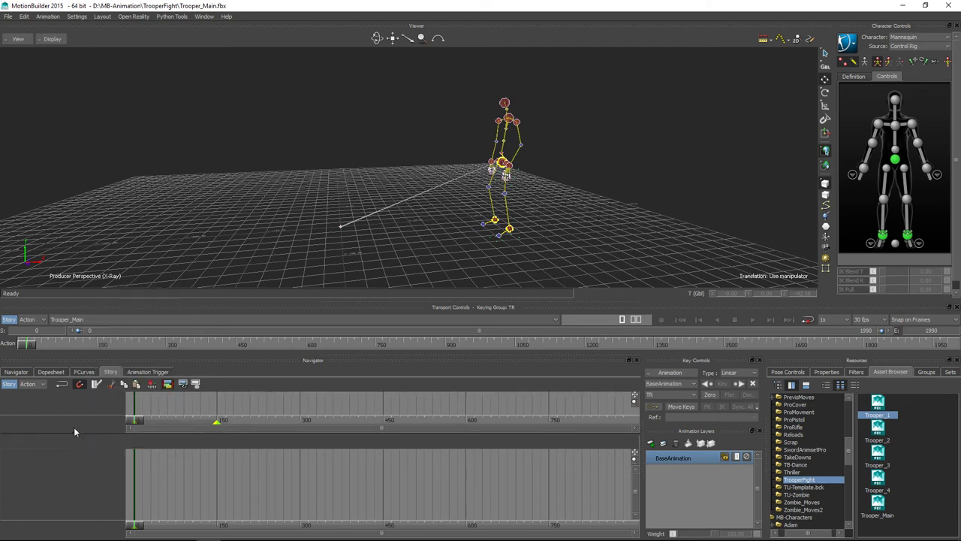
Step: Add Trooper_1 clips to the Mannequin Character Track three times, shifting and then deleting each
drag(878, 406, 144, 458)
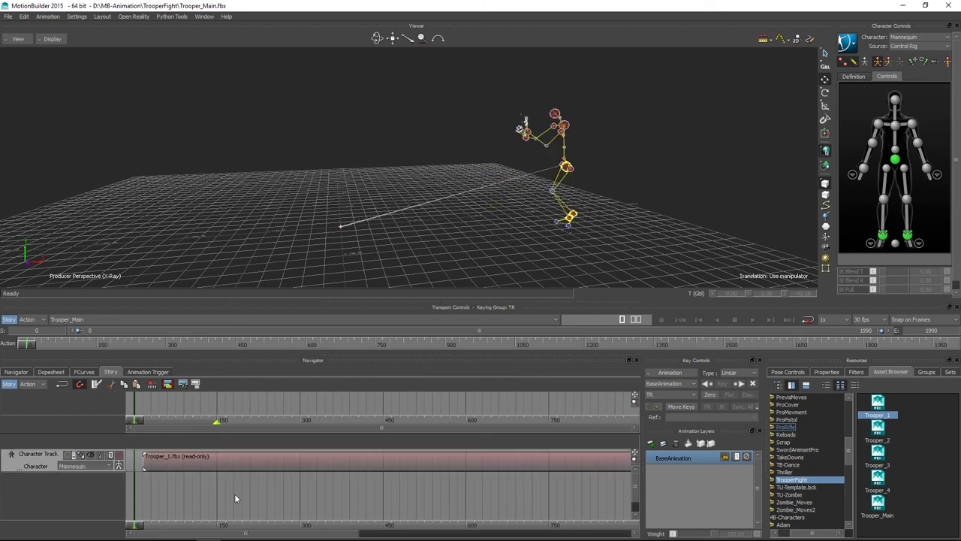
click(199, 466)
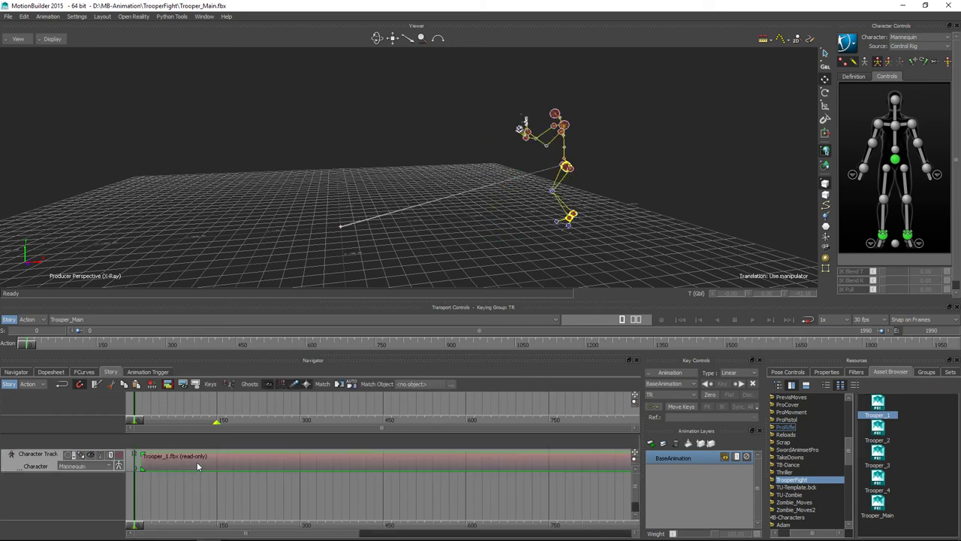
key(Delete)
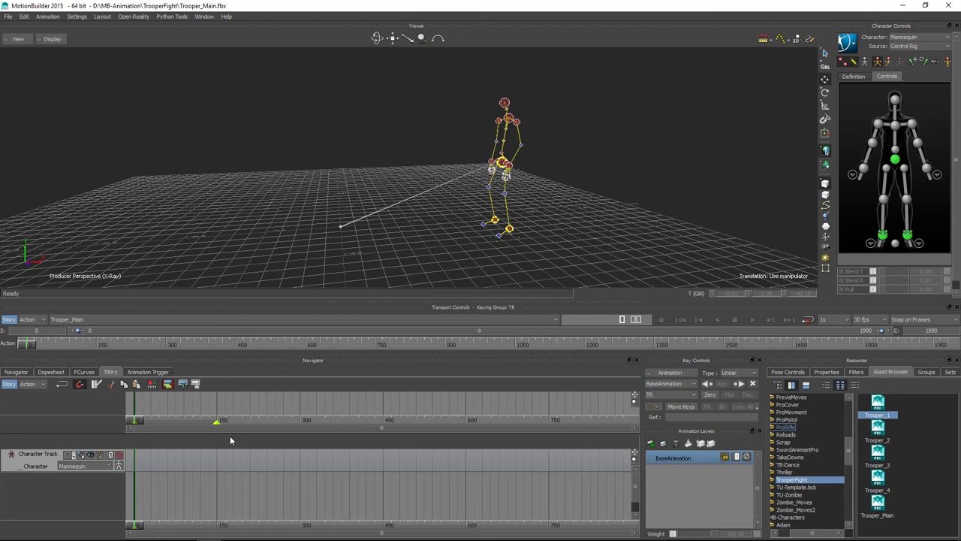
drag(882, 403, 146, 463)
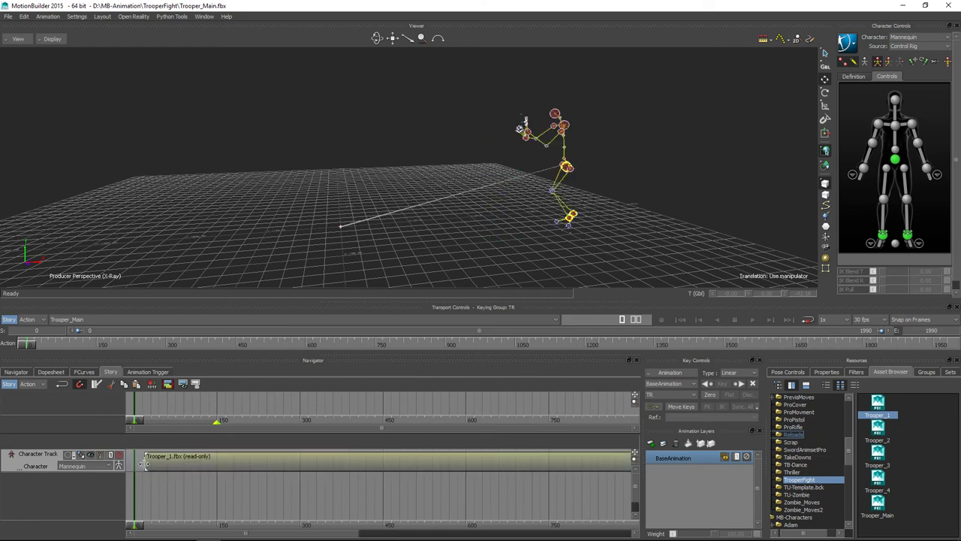
mouse_move(208, 468)
mouse_down()
mouse_move(158, 465)
mouse_move(197, 464)
mouse_up()
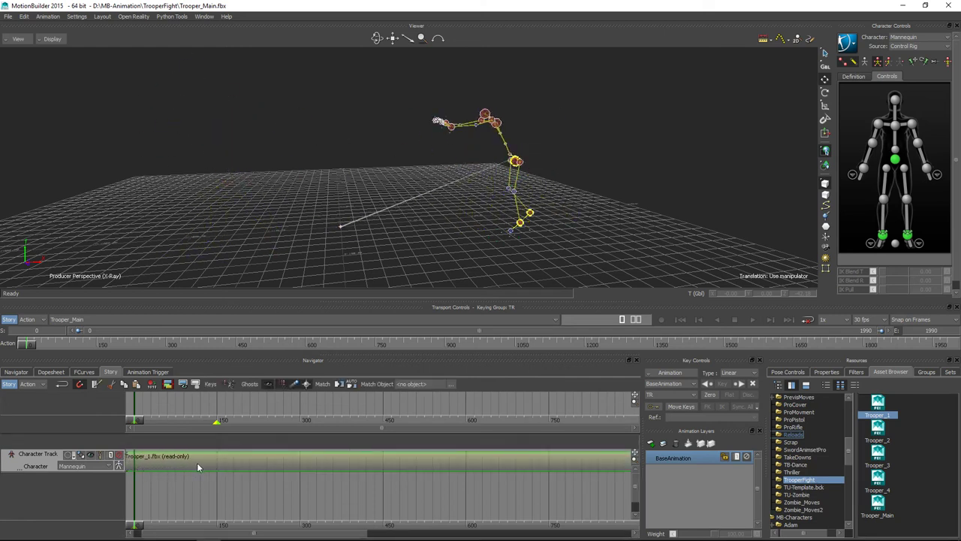
key(Delete)
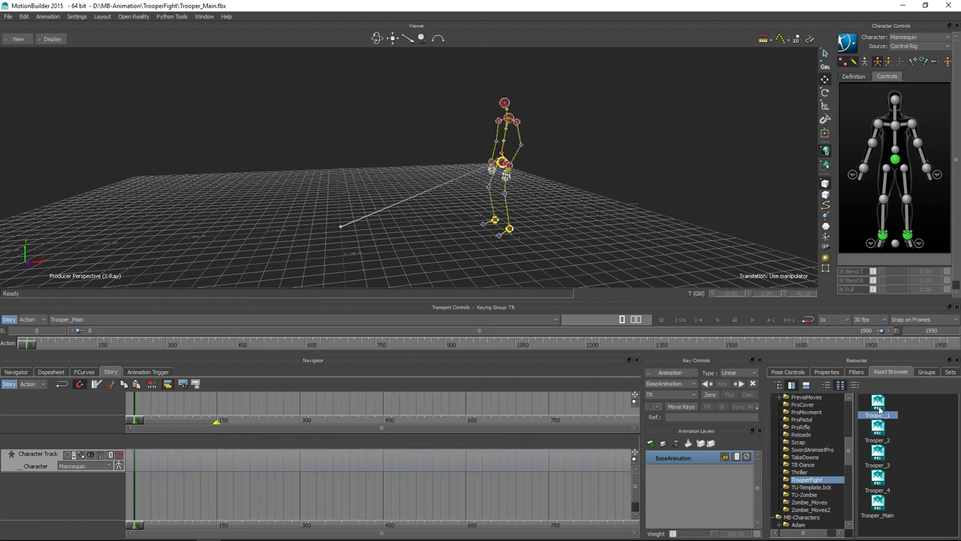
drag(881, 404, 154, 467)
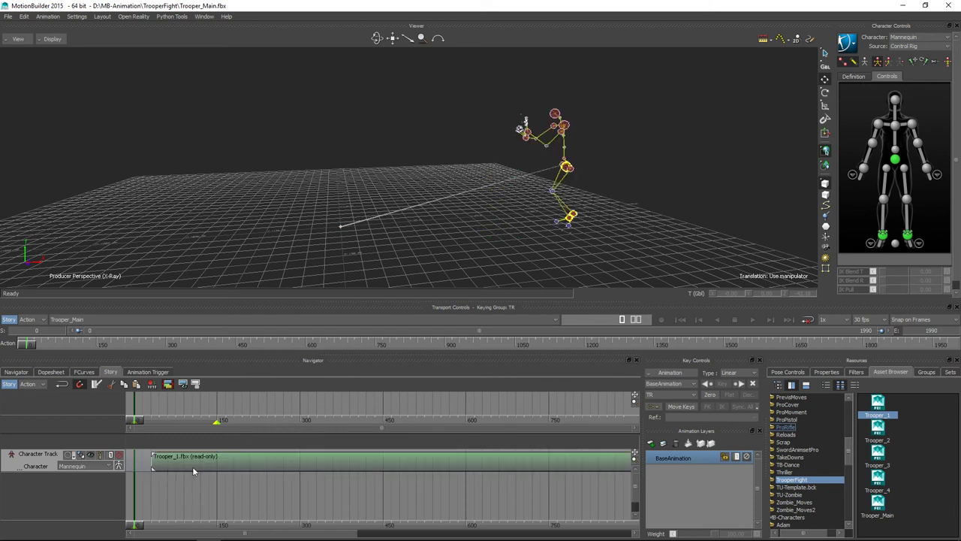
mouse_move(223, 459)
mouse_down()
mouse_move(157, 463)
mouse_move(207, 461)
mouse_up()
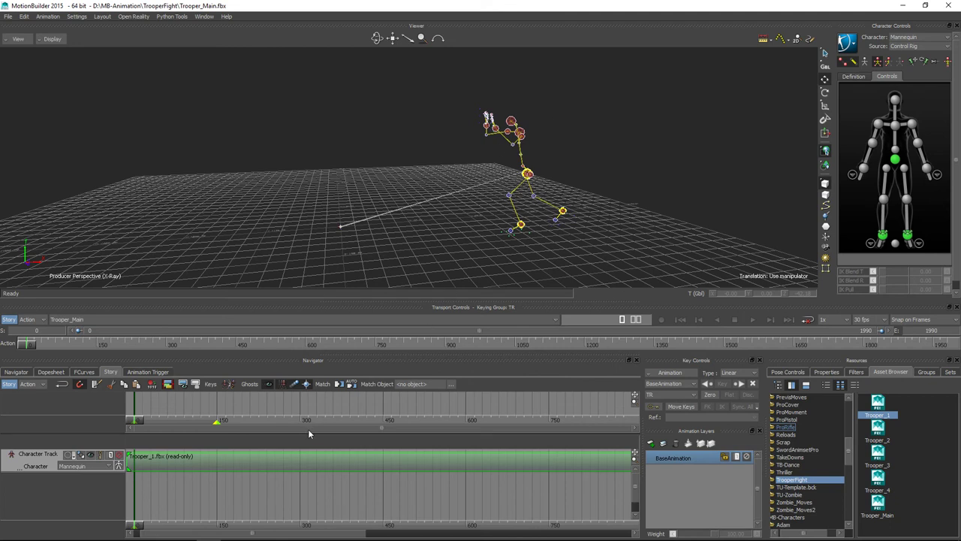
key(Delete)
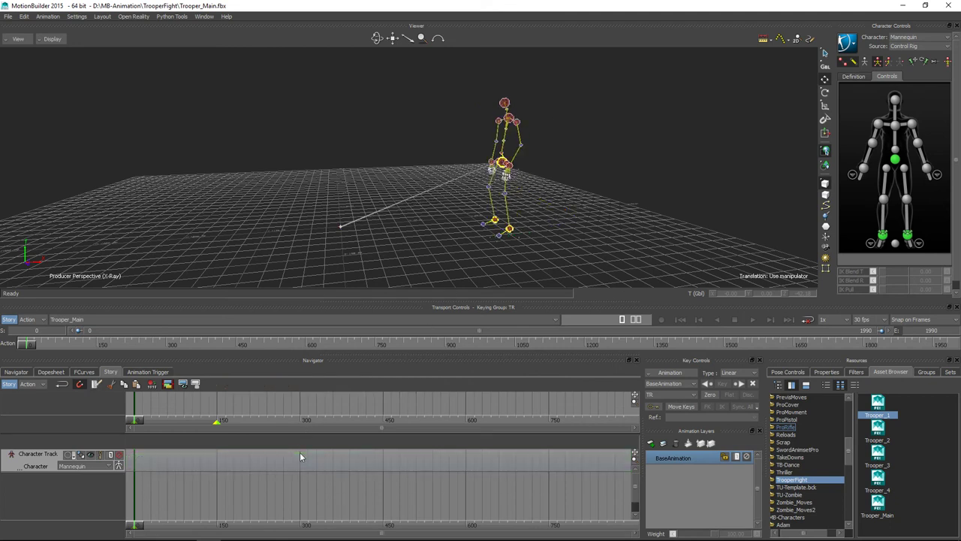
Step: Open Reloads and Zombie_Moves, try a z1_attack1 clip on the Character Track with playback, then rewind
scroll(814, 460, down, 1)
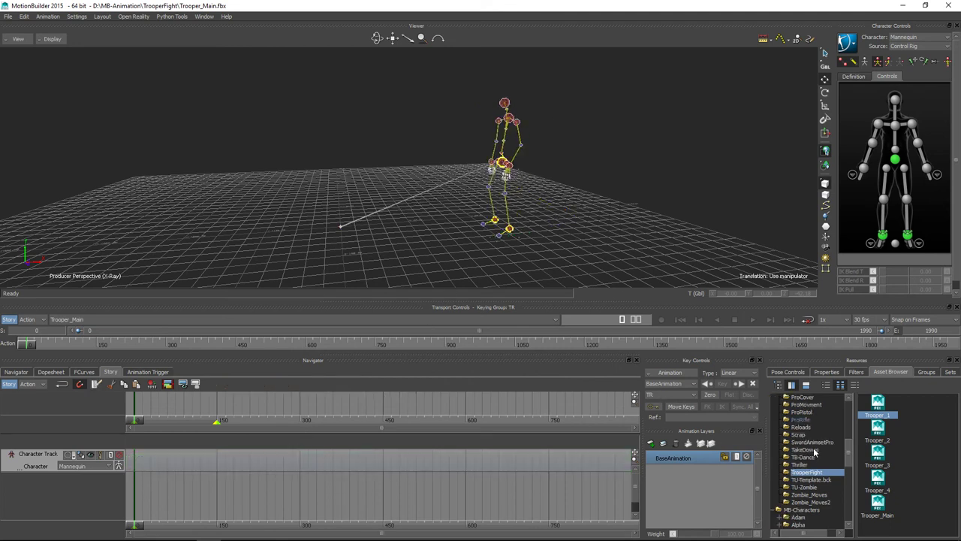
click(808, 429)
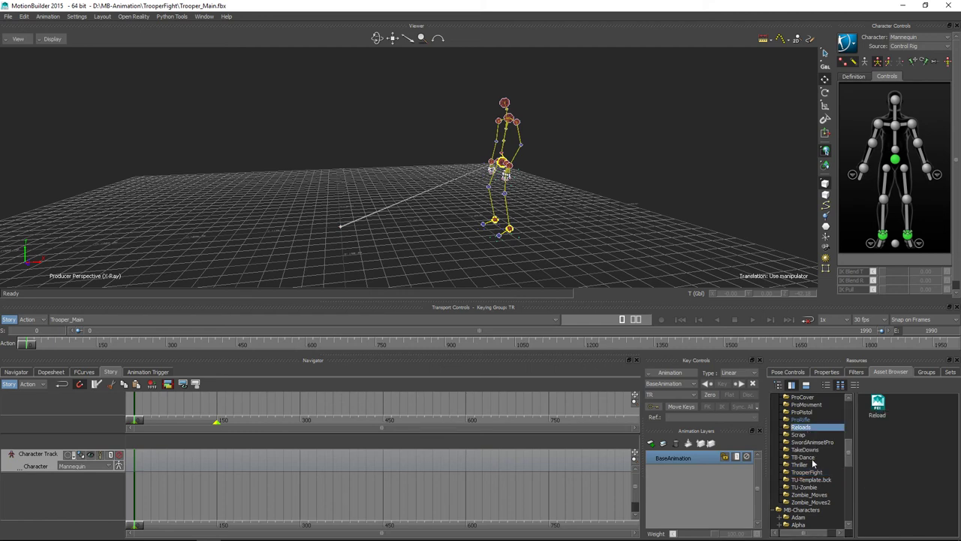
click(811, 495)
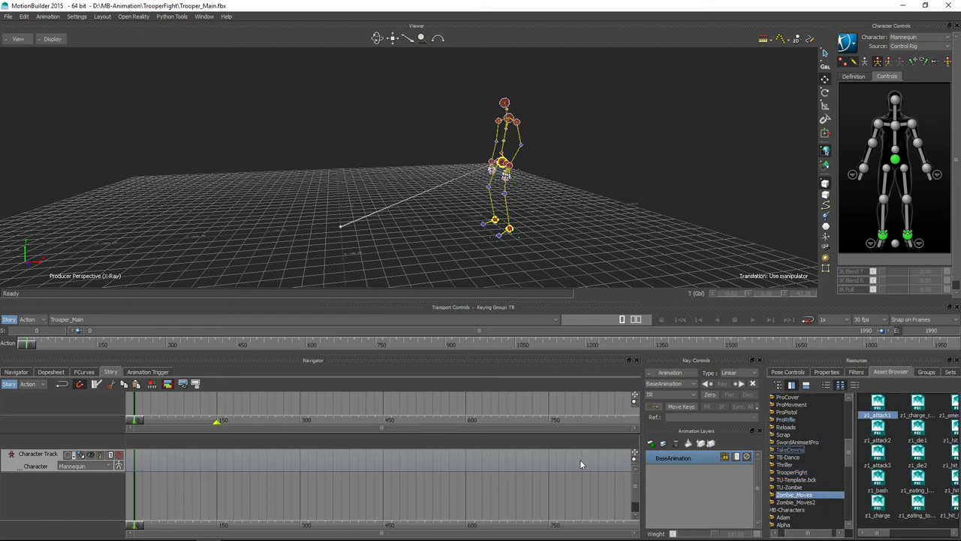
drag(169, 456, 158, 456)
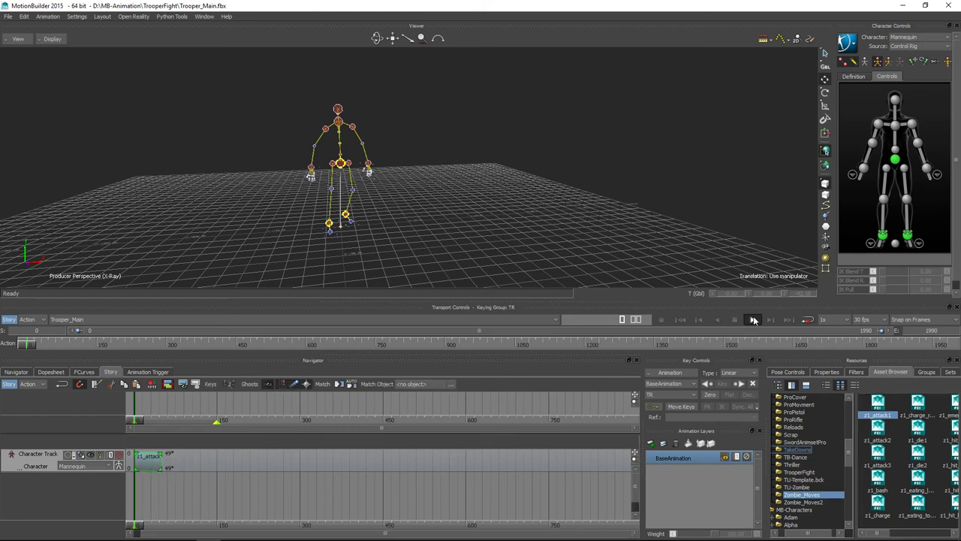
click(753, 320)
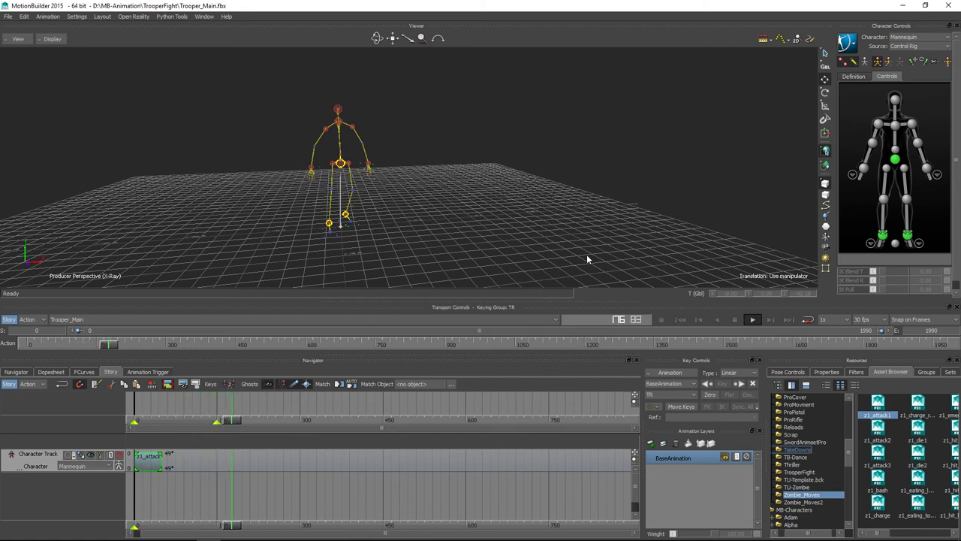
drag(154, 458, 287, 468)
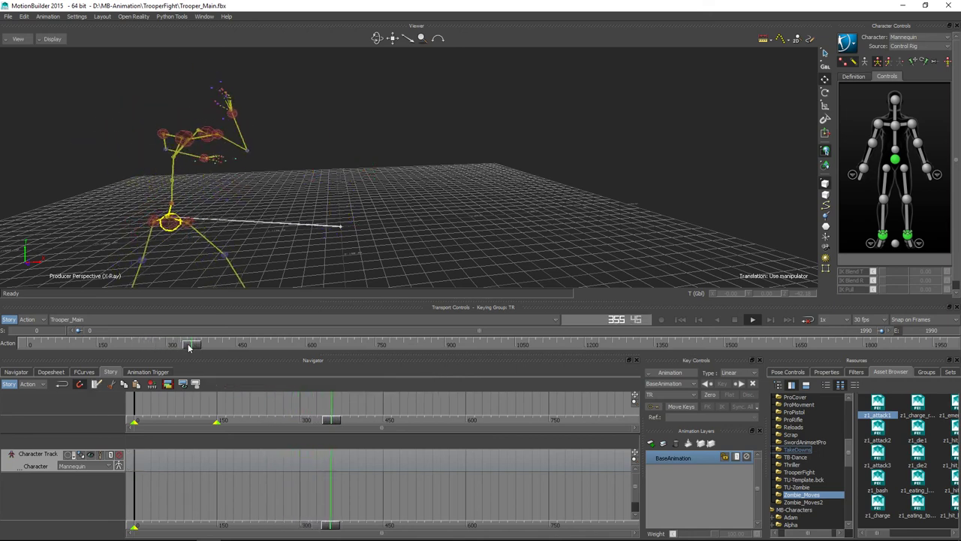
drag(188, 347, 7, 345)
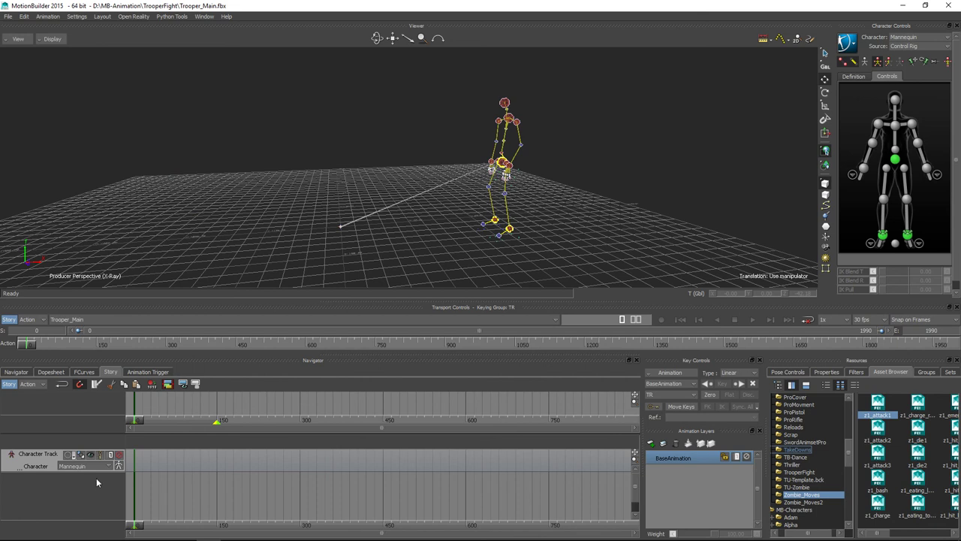
Step: Insert the Trooper_Main take as a track clip, scrub and delete it, then play the animation
right_click(148, 464)
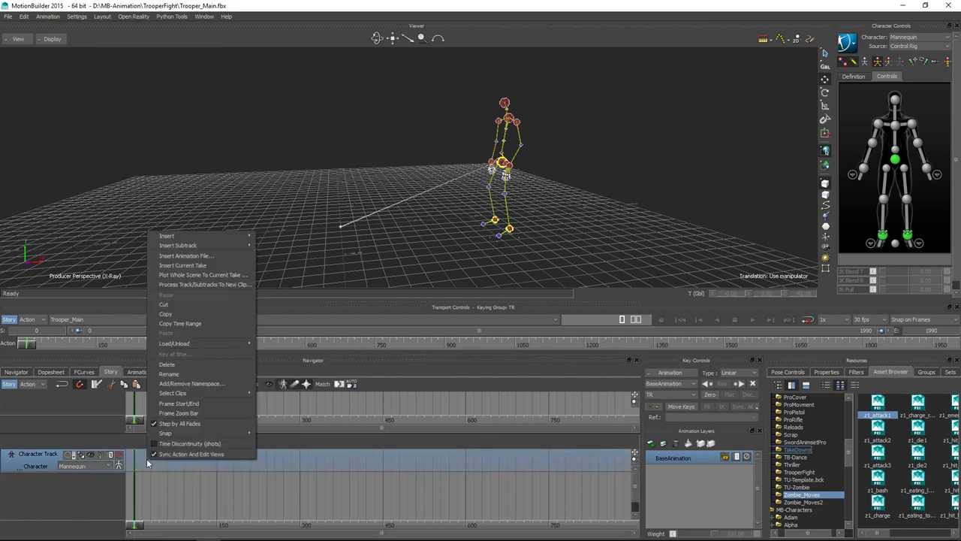
click(210, 265)
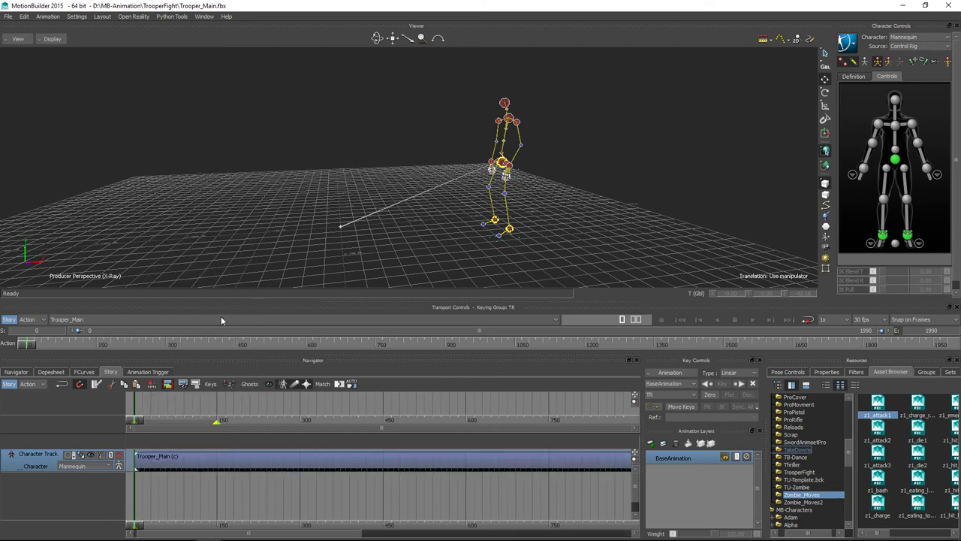
drag(481, 467, 396, 458)
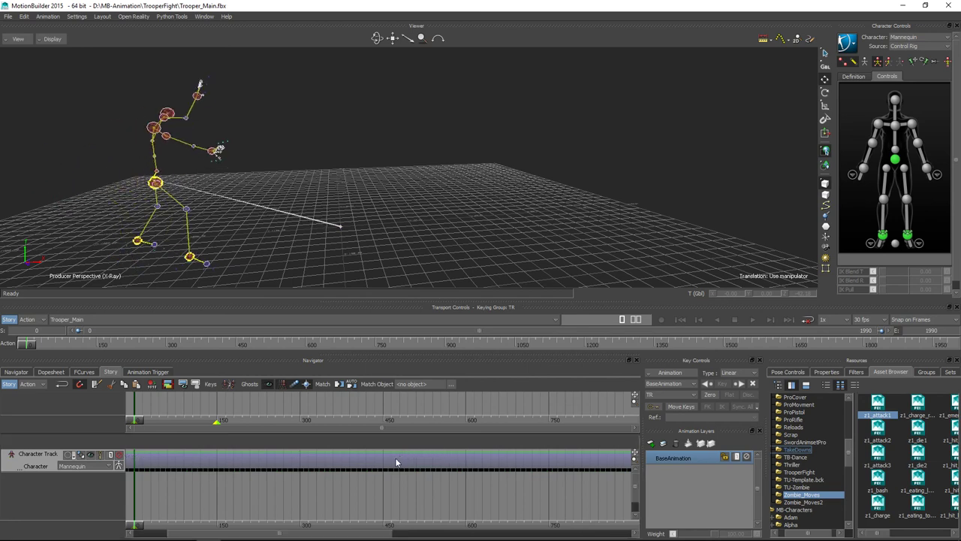
key(Delete)
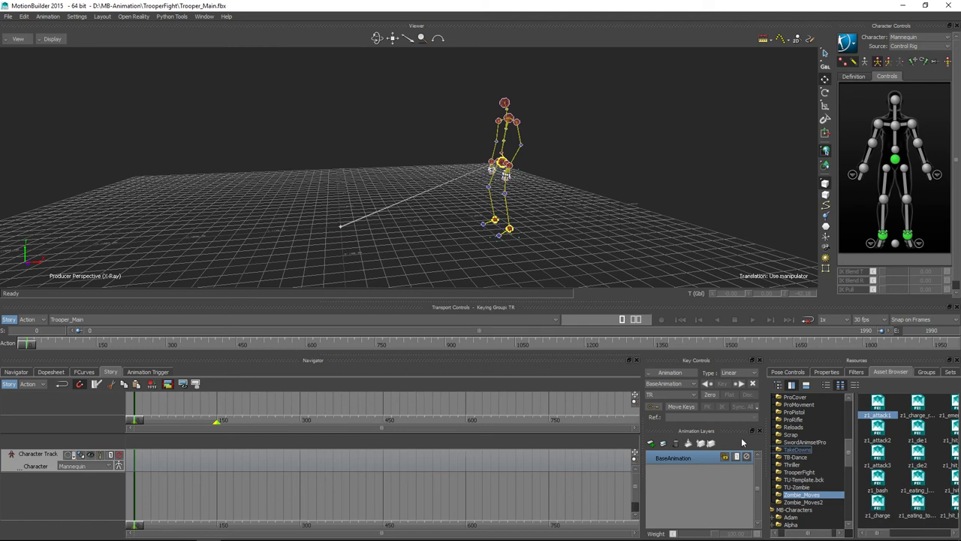
click(753, 320)
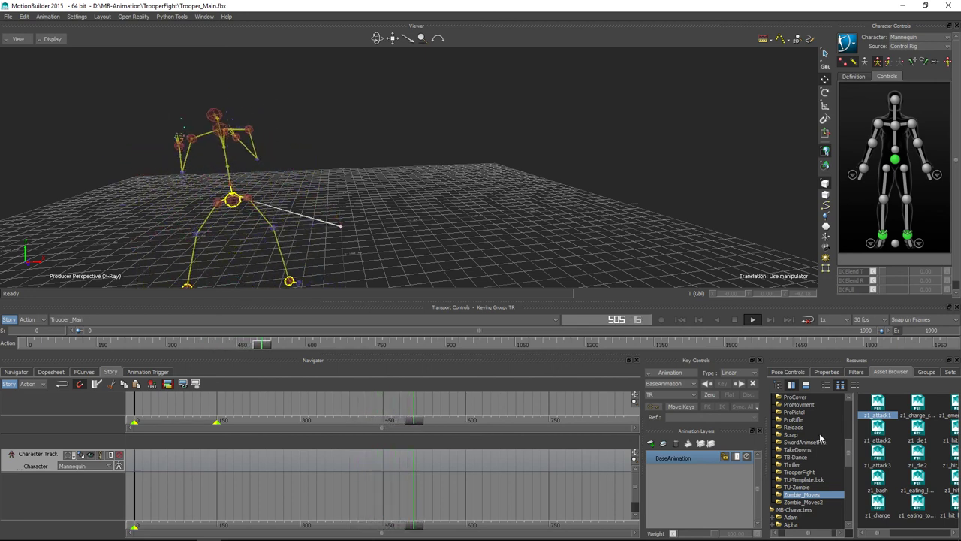
Step: Merge Trooper_1.fbx into the scene using its Trooper_4 take and play both troopers
click(810, 473)
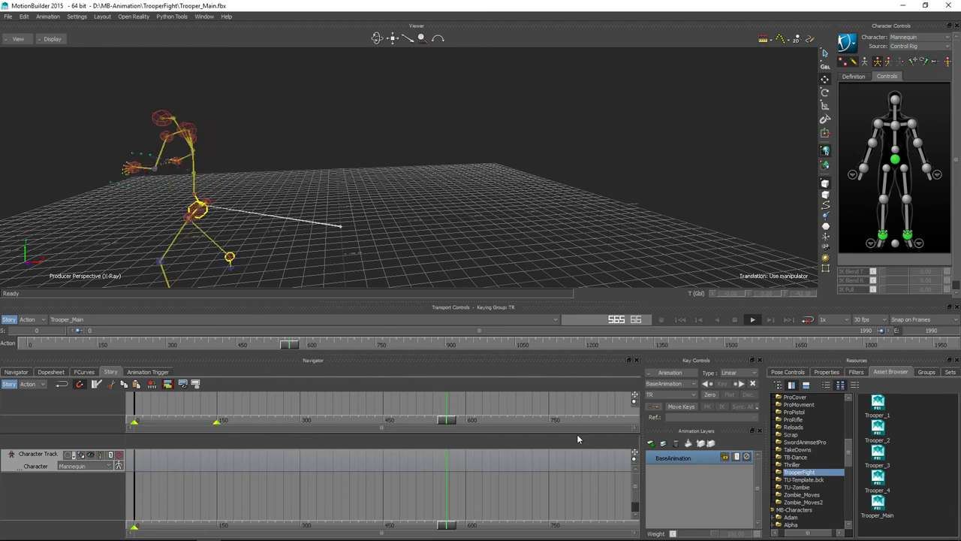
click(680, 320)
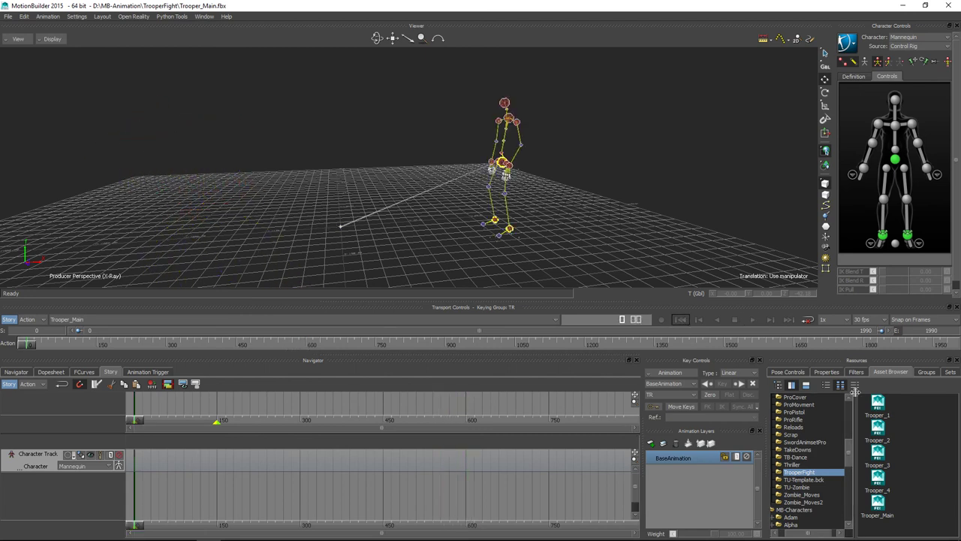
drag(878, 403, 311, 208)
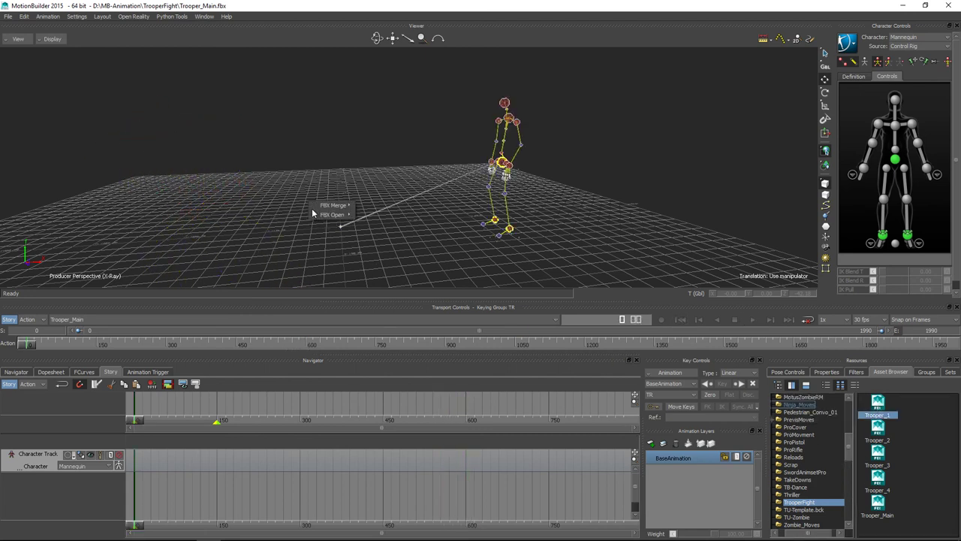
mouse_move(334, 214)
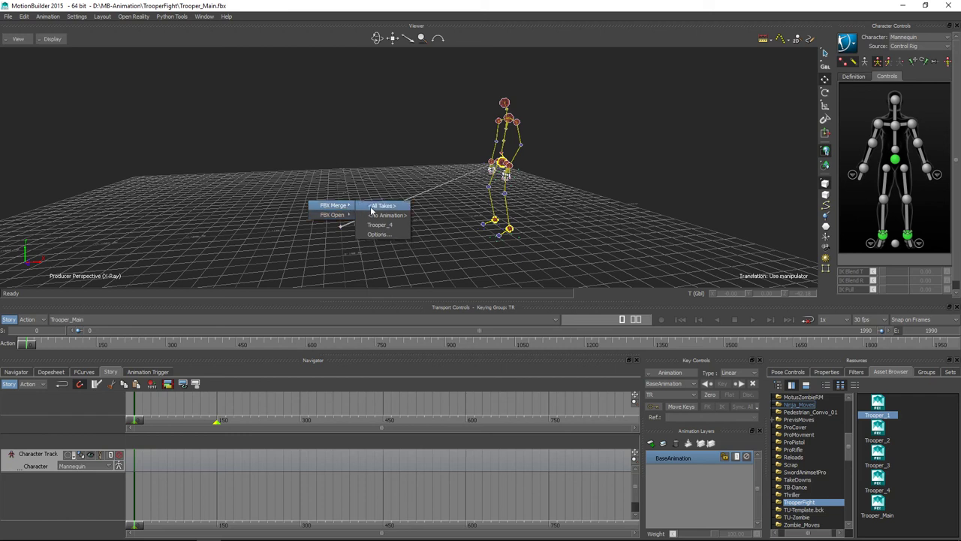
click(380, 230)
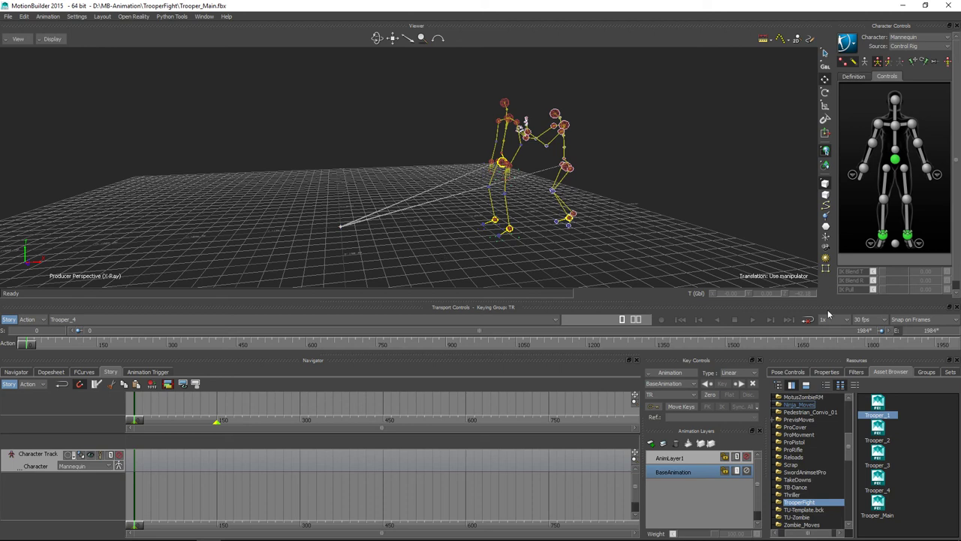
click(752, 320)
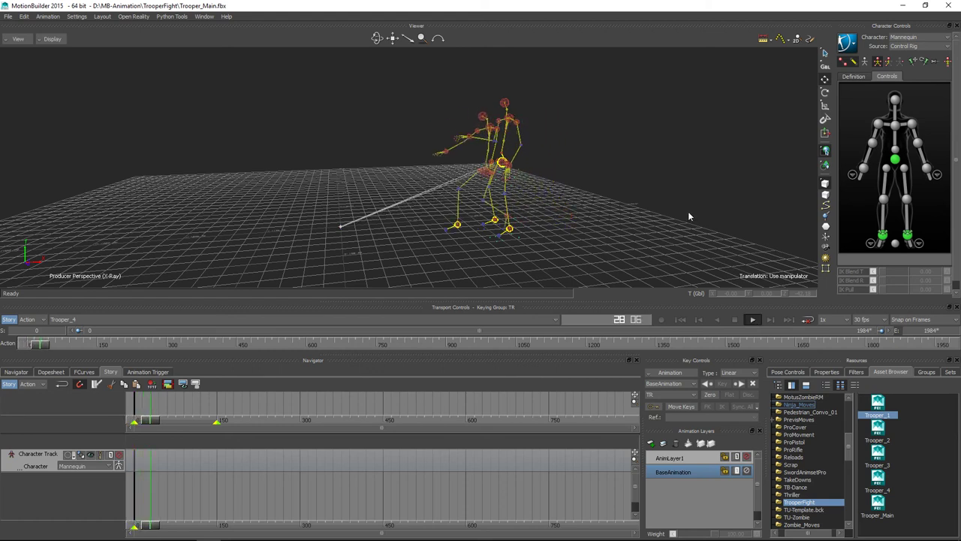
click(681, 320)
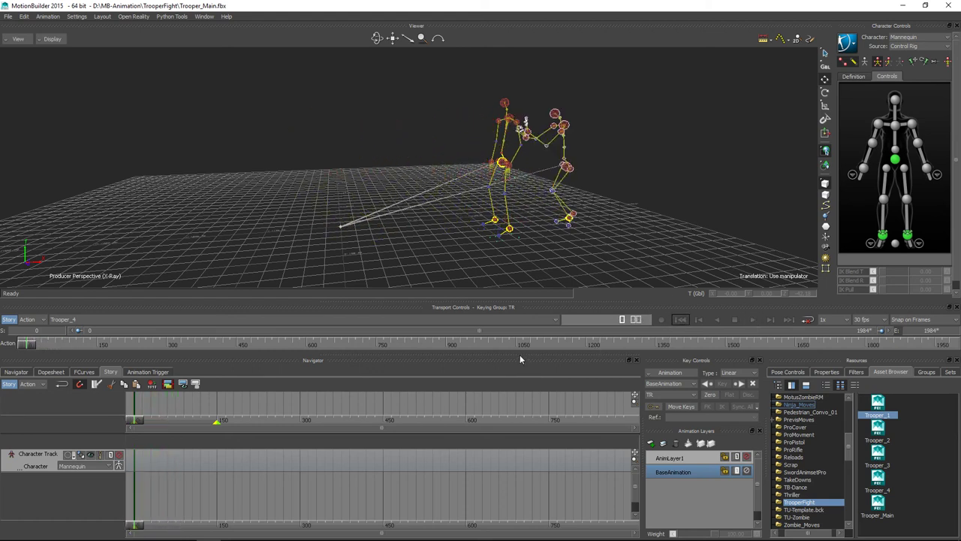
Step: Assign Mannequin 1 as the Character Track's character
click(109, 467)
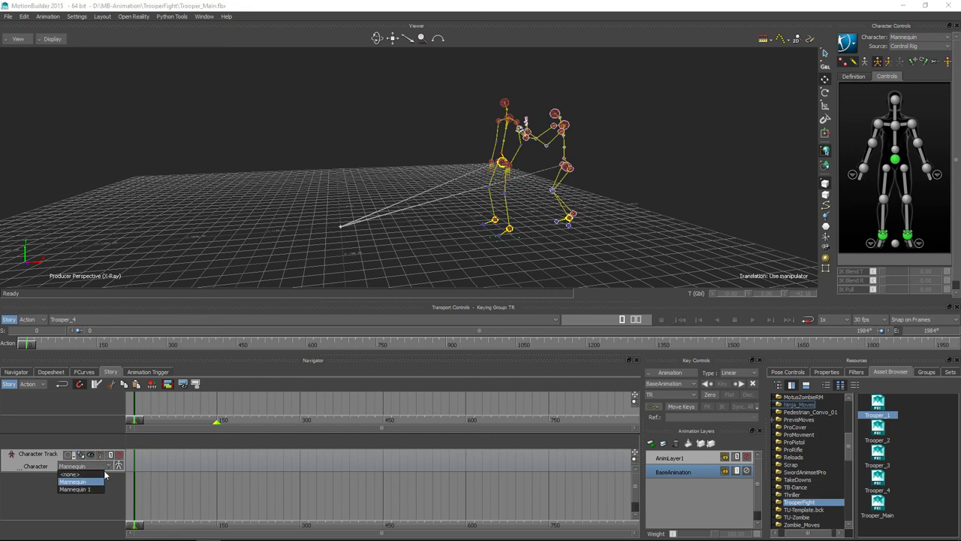
click(94, 488)
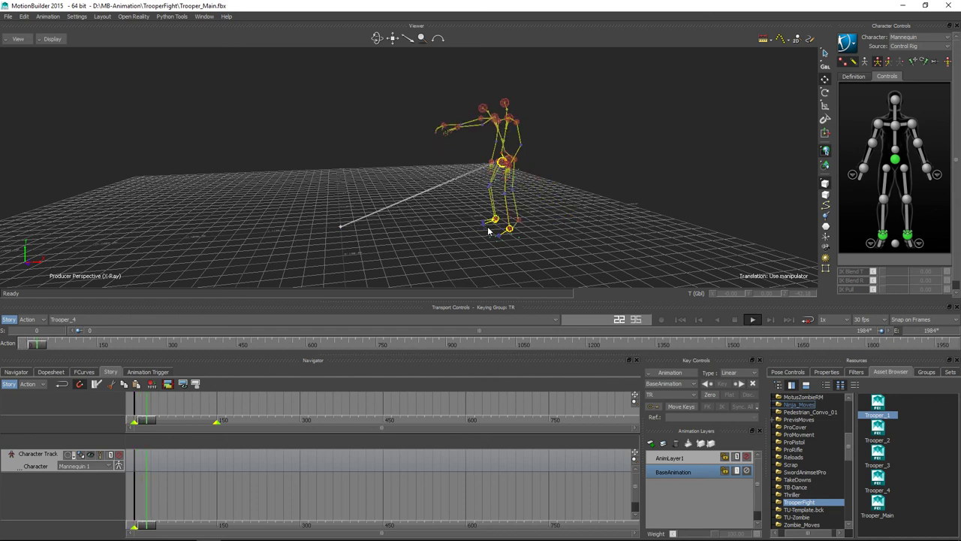
click(5, 6)
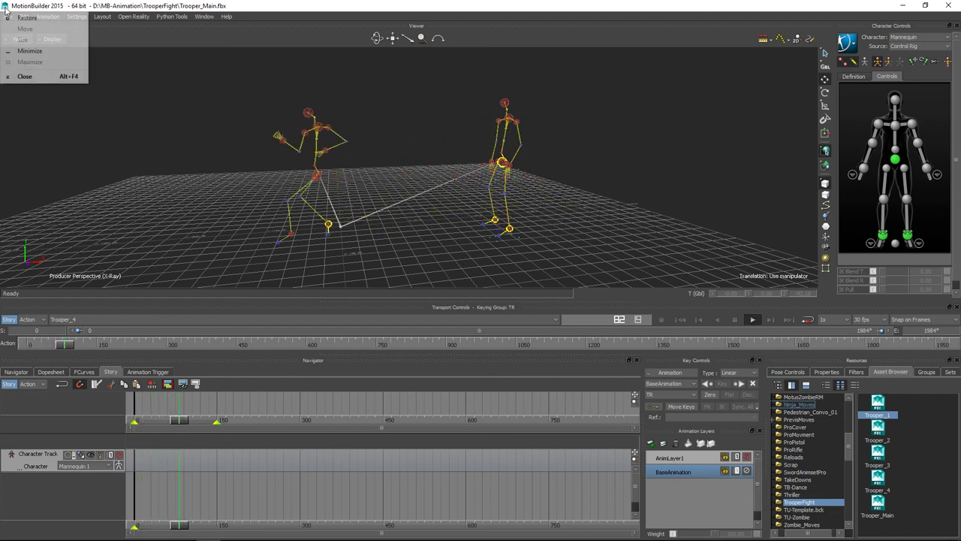
click(7, 17)
Step: Start a new empty scene, discarding the current scene's changes
click(7, 17)
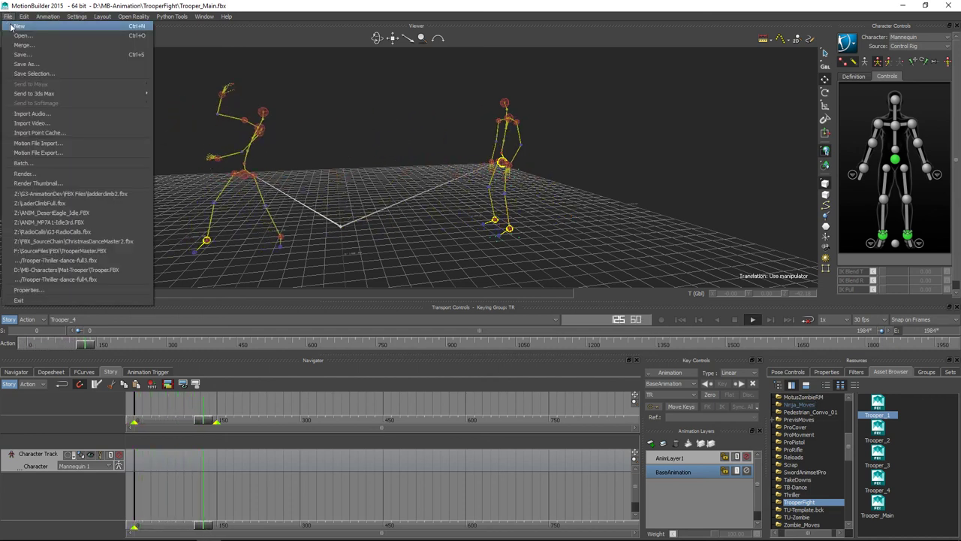
click(20, 25)
click(484, 305)
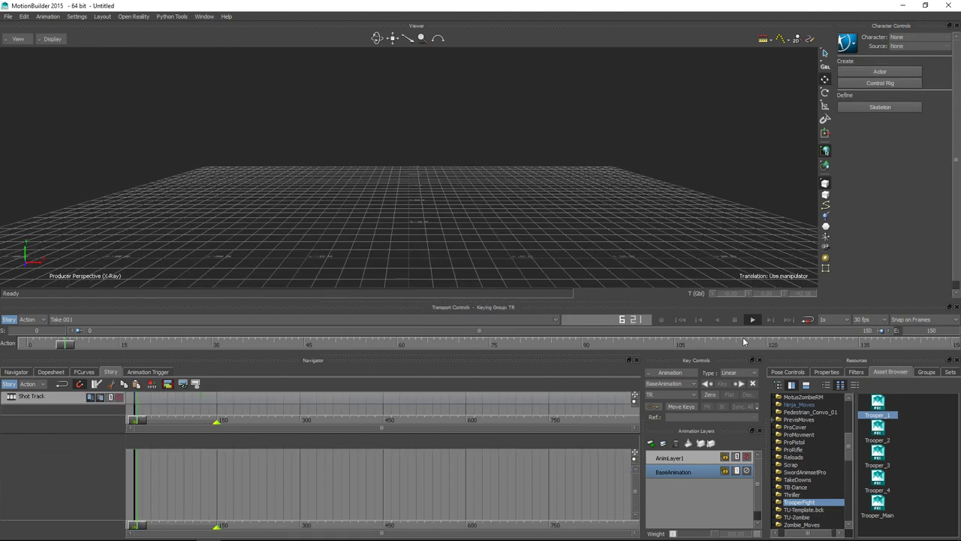
Step: Reopen Trooper_Main.fbx with all takes, play it back, and select Trooper_1
click(878, 504)
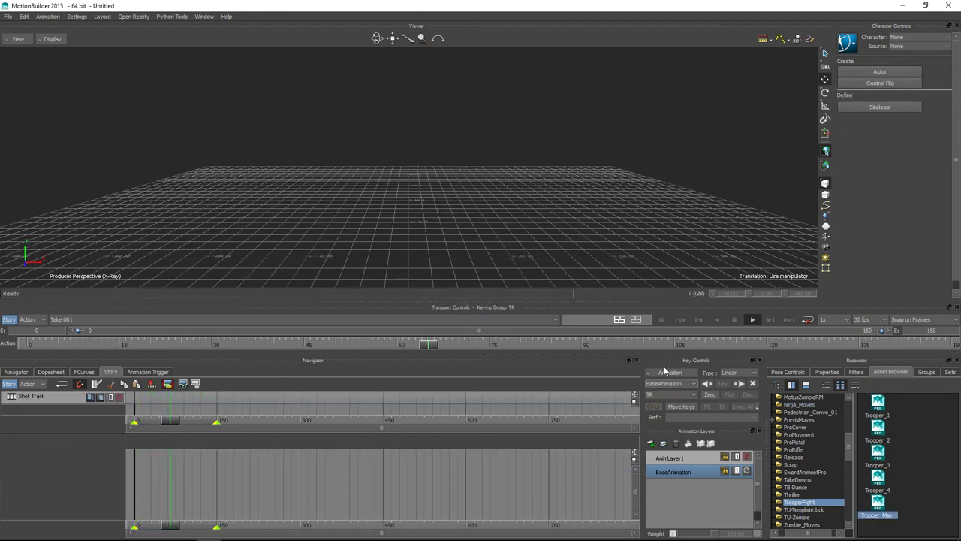
drag(875, 511, 398, 206)
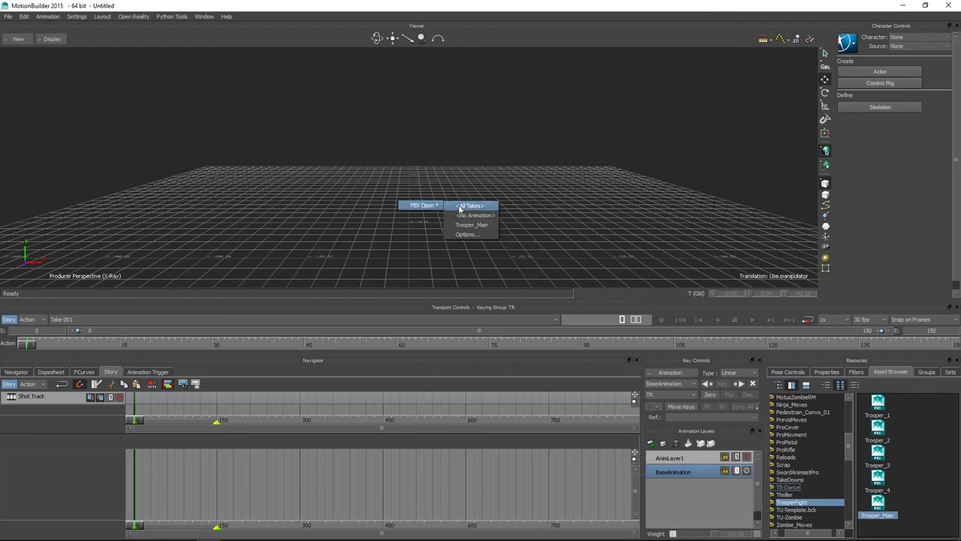
click(462, 207)
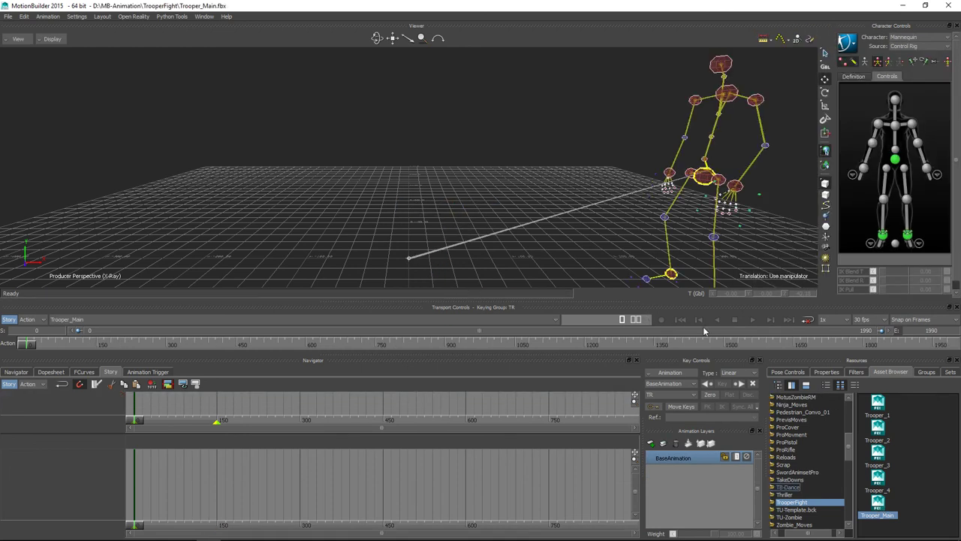
click(753, 319)
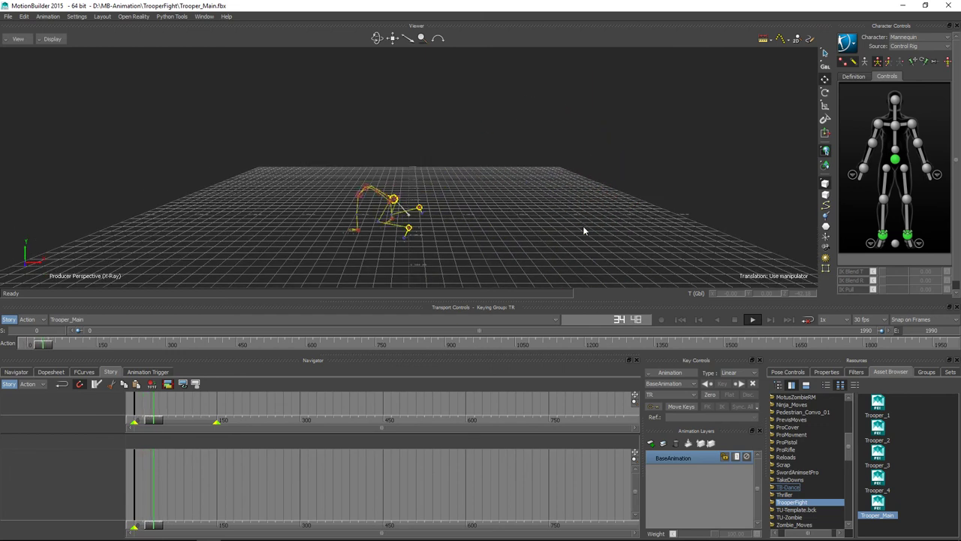
click(877, 404)
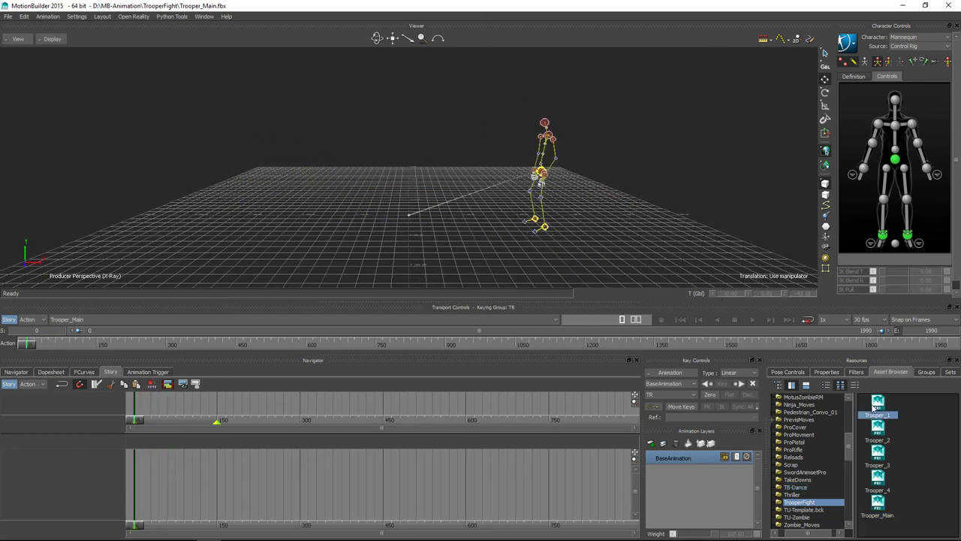
Step: Merge Trooper_1 into the scene using its Trooper_4 take
drag(871, 406, 404, 174)
mouse_move(419, 174)
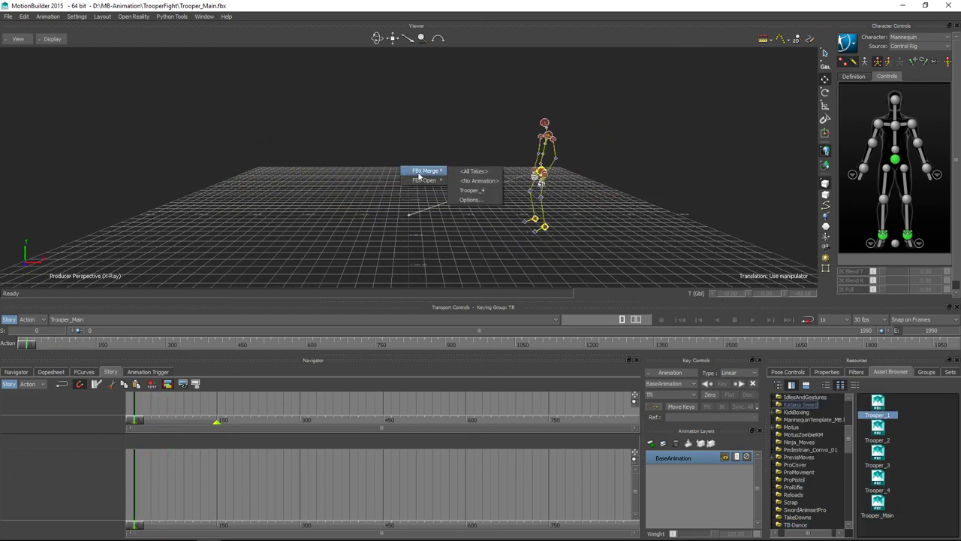
click(472, 191)
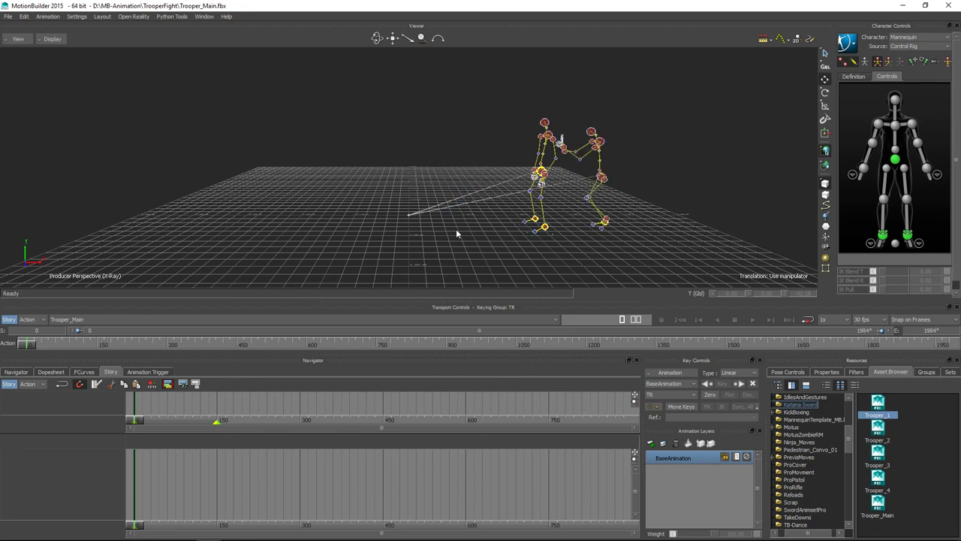
Step: Scrub and play the two fighters' animation, then rewind to frame 0
mouse_move(35, 345)
mouse_down()
mouse_move(48, 345)
mouse_move(27, 345)
mouse_up()
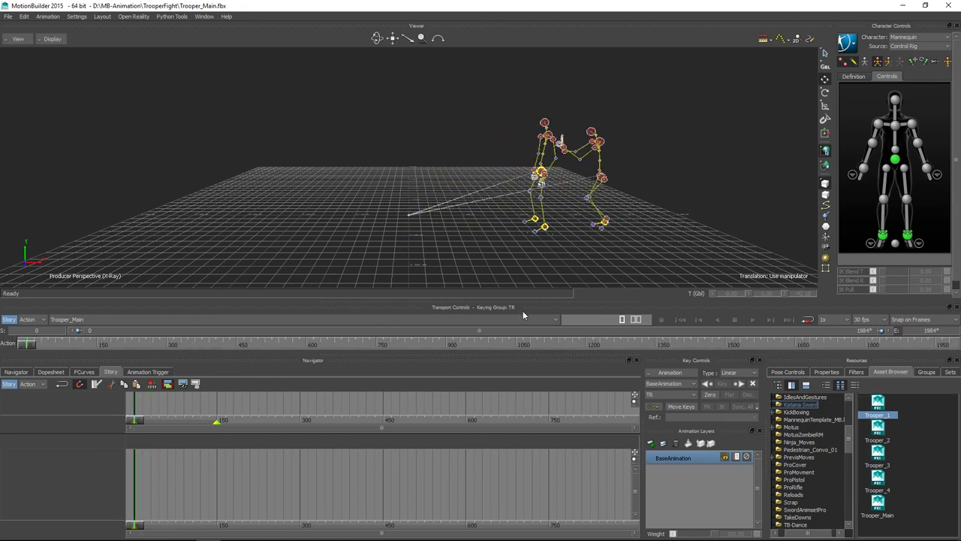
click(753, 319)
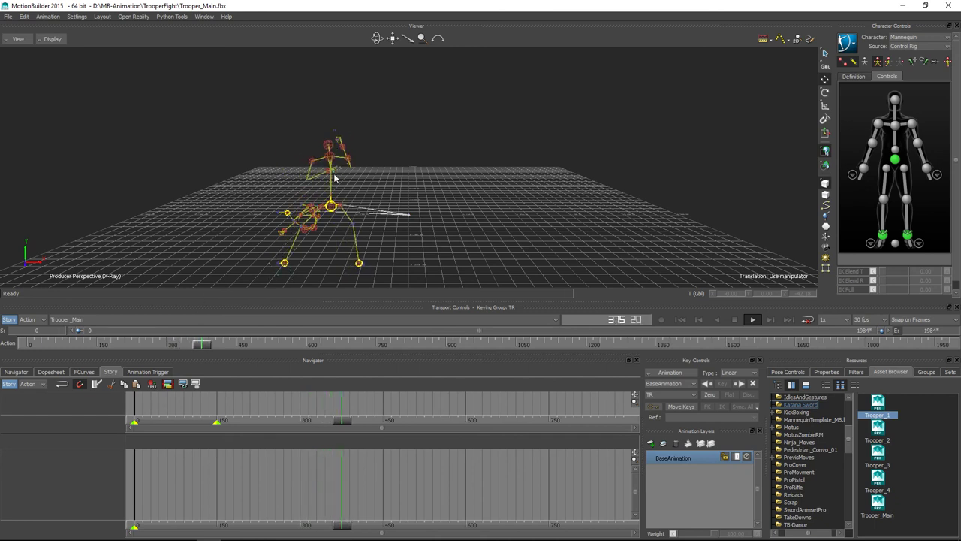
click(680, 319)
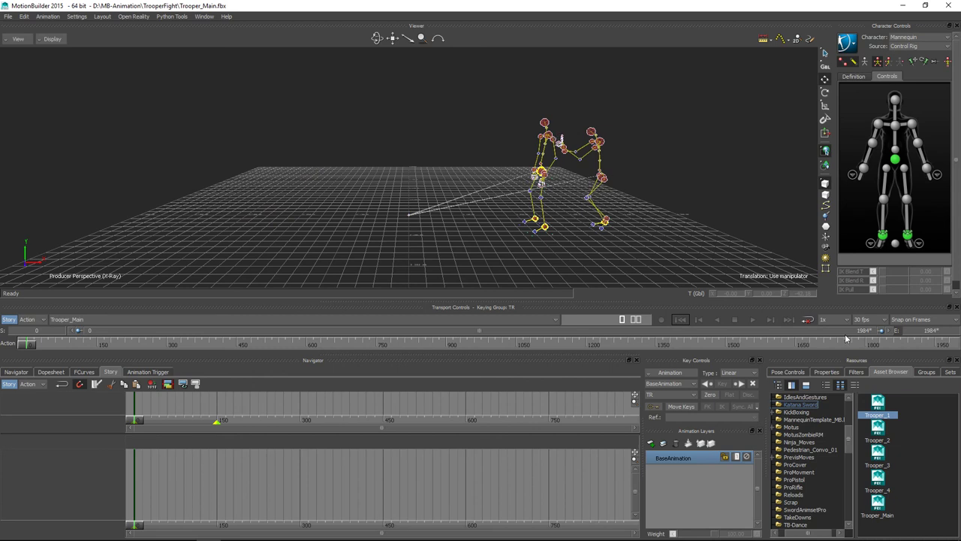
Step: Merge Trooper_2 via its Trooper_1 take, play the three-way fight, and rewind to frame 0
click(878, 428)
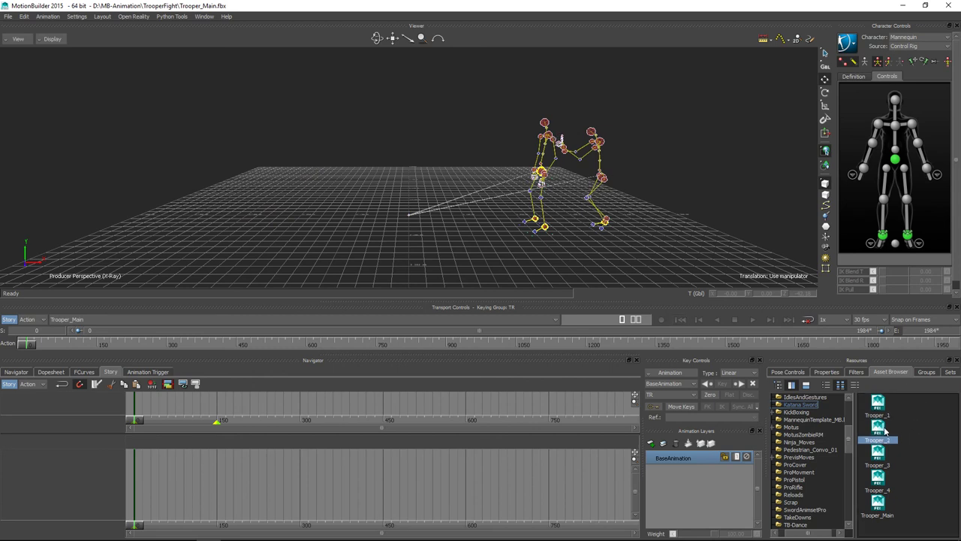
drag(352, 193, 350, 189)
mouse_move(376, 190)
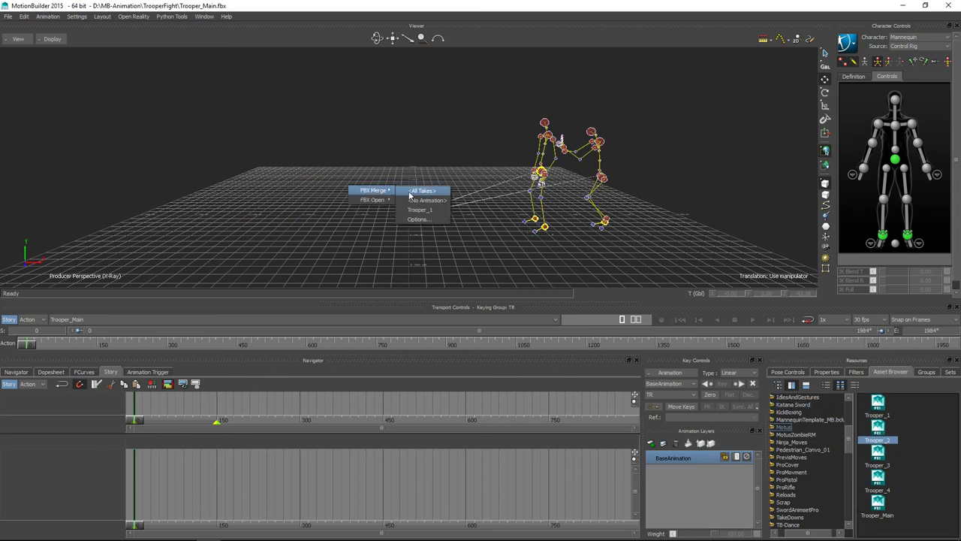
click(418, 209)
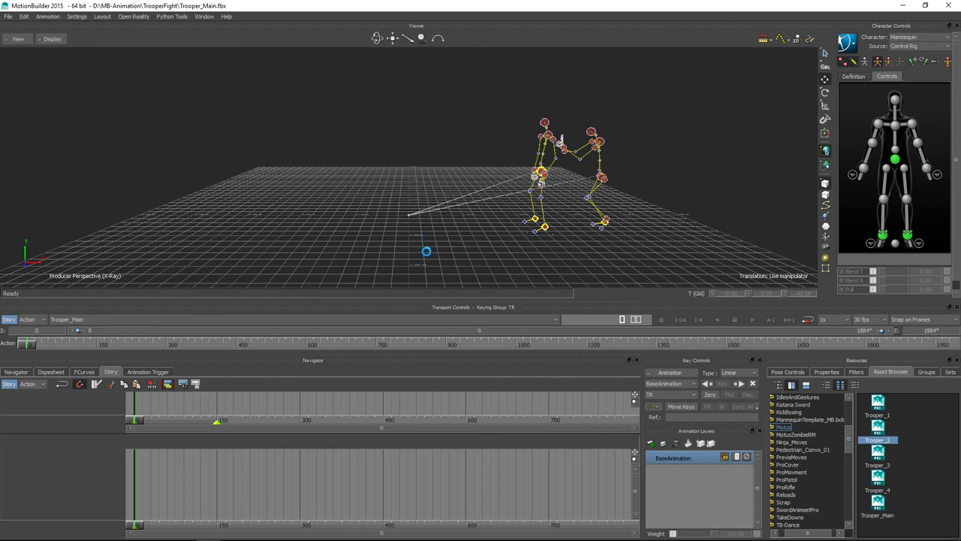
click(754, 319)
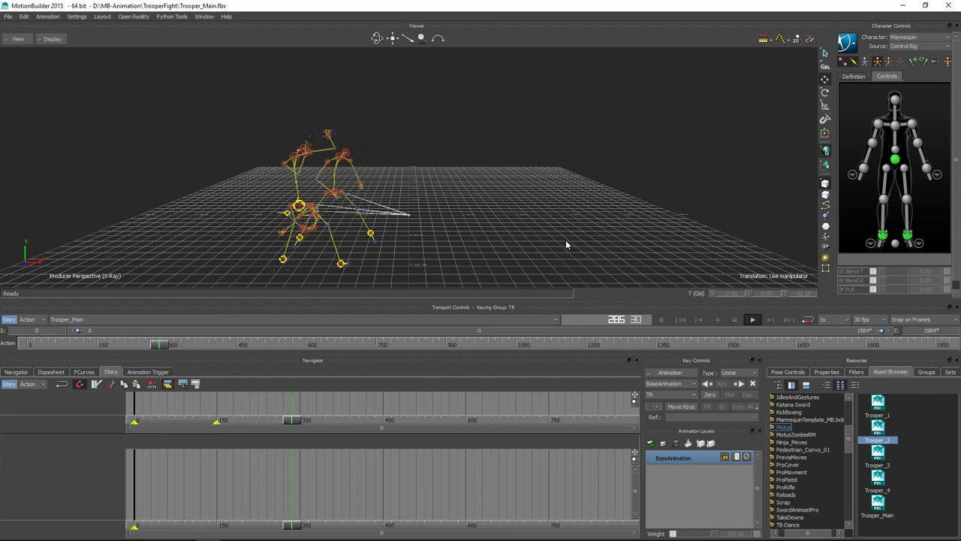
click(681, 319)
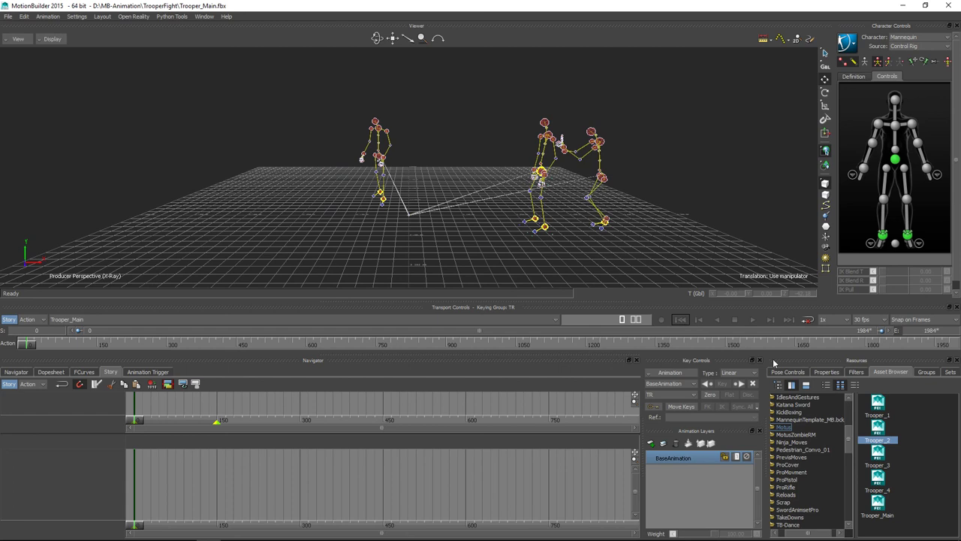
Step: Merge Trooper_3 into the scene using its Trooper_2 take
click(888, 458)
mouse_move(374, 218)
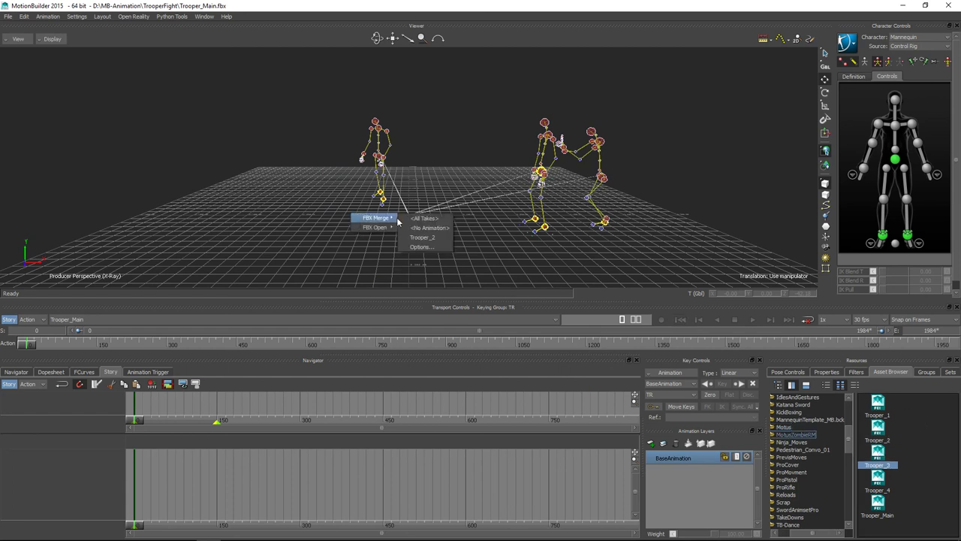
click(421, 237)
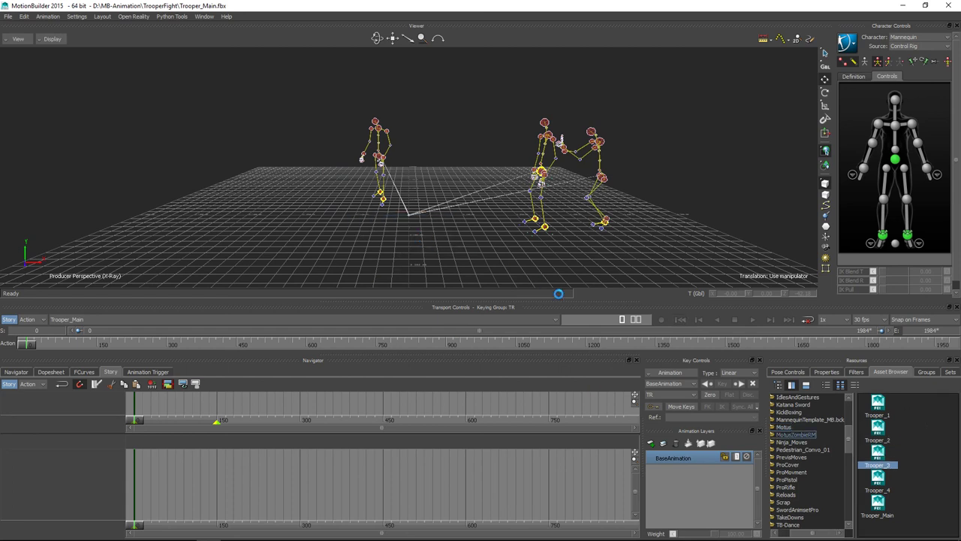
Step: Play the four-character animation, stop it, and scrub back toward frame 0
click(750, 322)
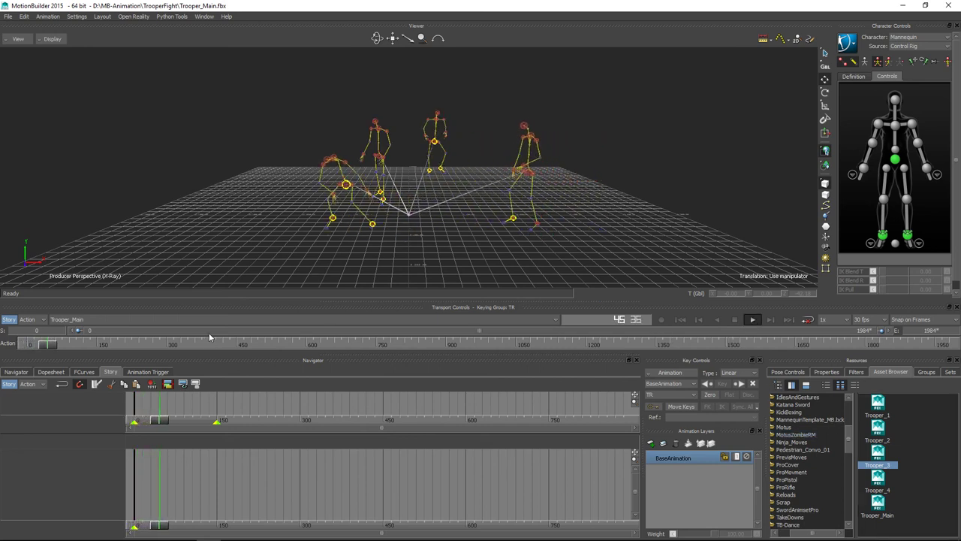
key(space)
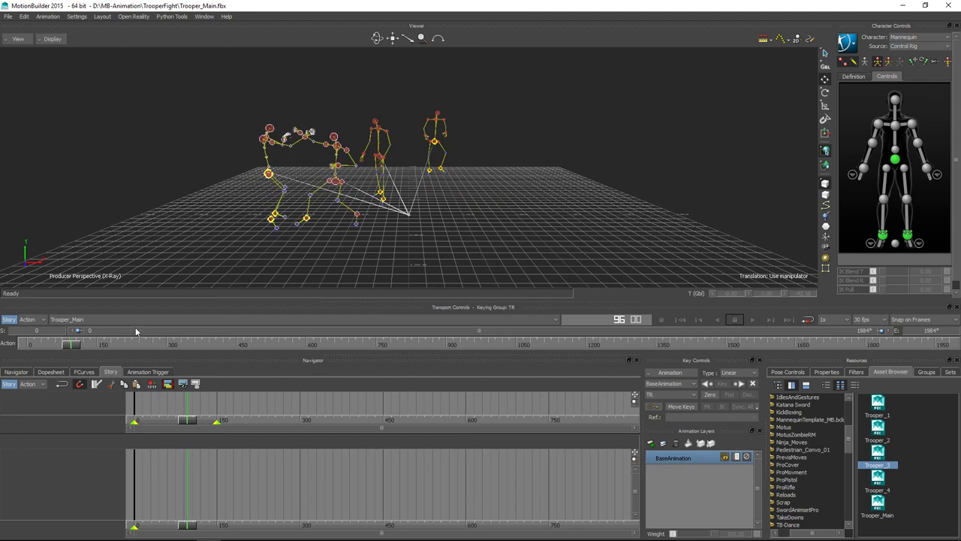
drag(75, 343, 29, 344)
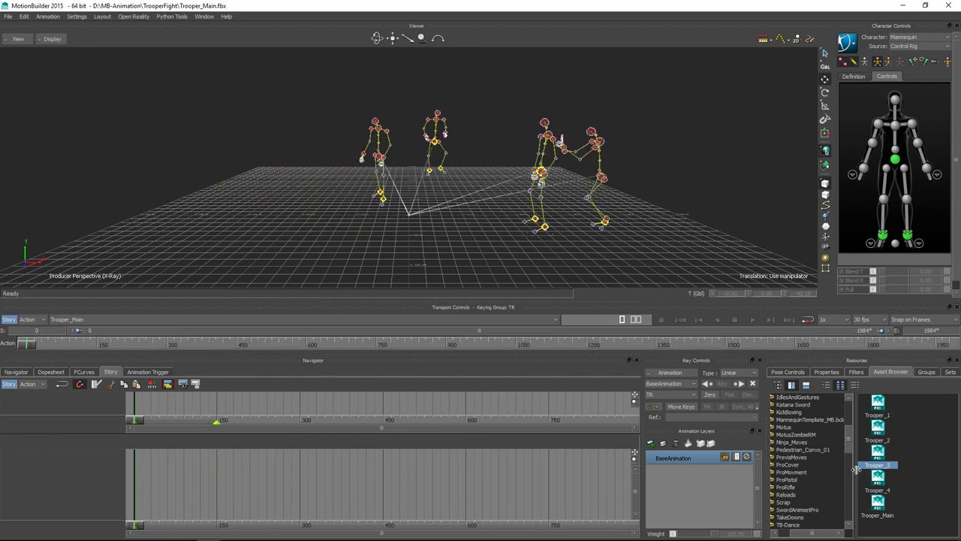
Step: Merge Trooper_4 into the scene as a fifth skeleton using its Trooper_3 take
click(878, 479)
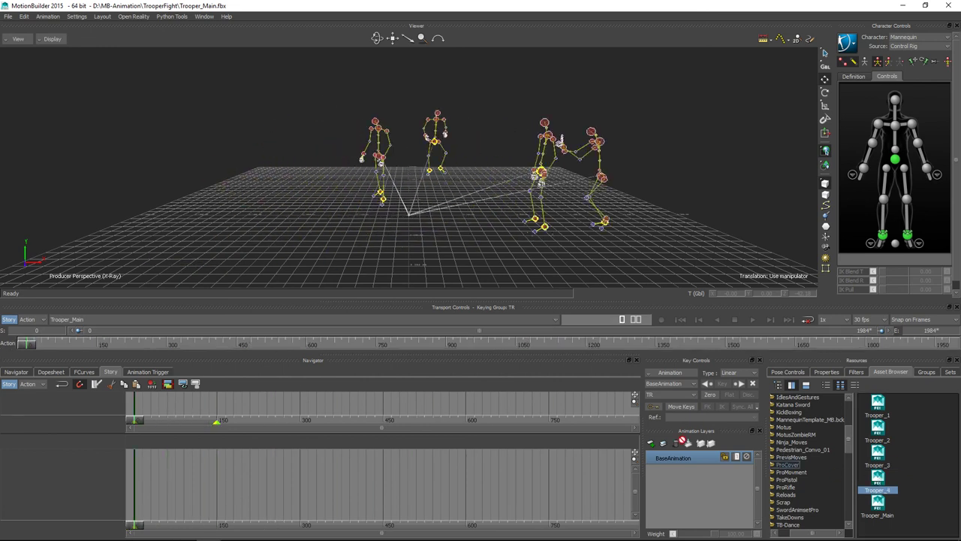
drag(360, 226, 361, 223)
mouse_move(397, 220)
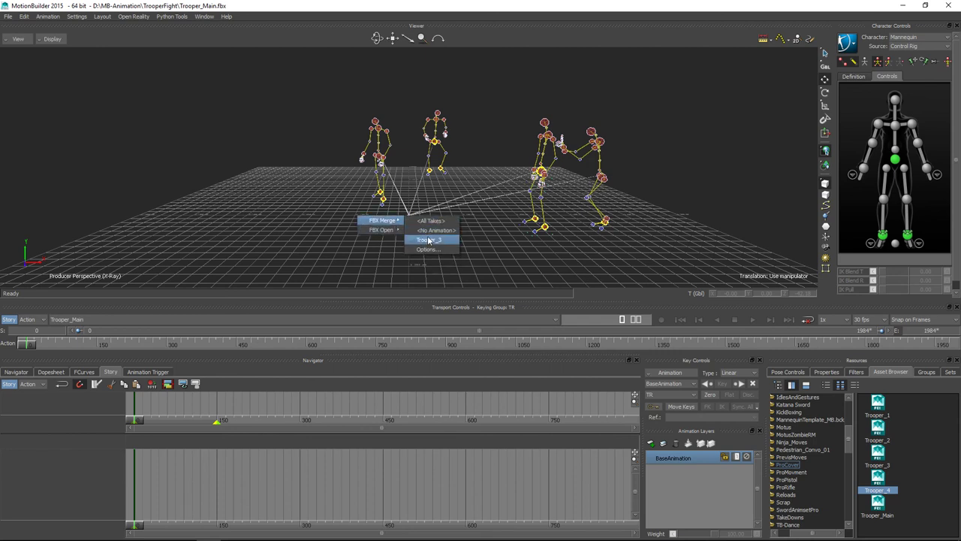
click(428, 239)
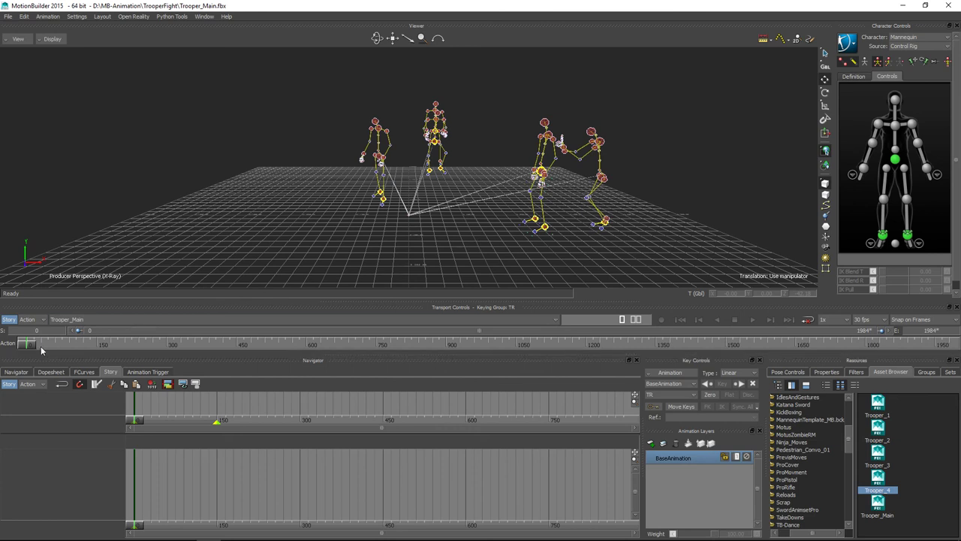
Step: Rewind to frame 0 and play all five troopers animating together
drag(28, 344, 24, 346)
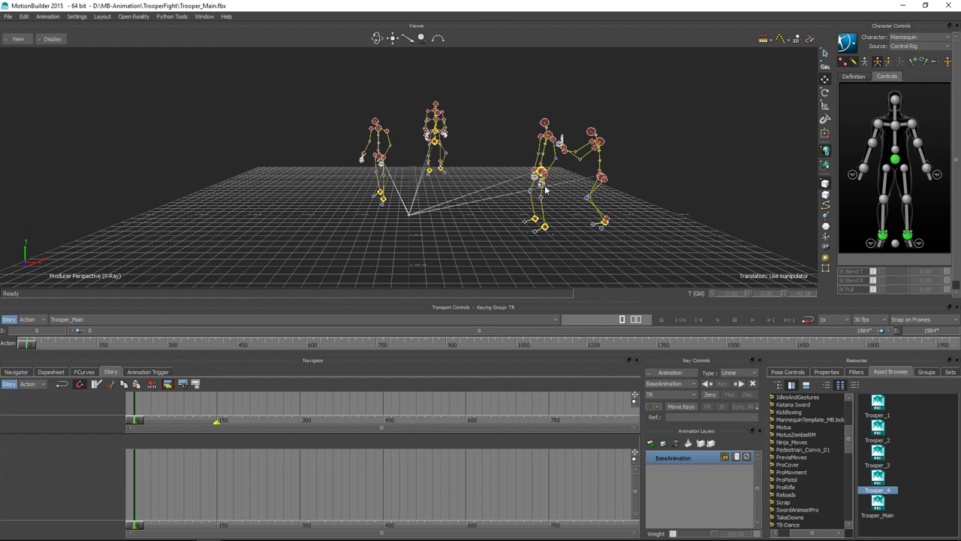
click(754, 319)
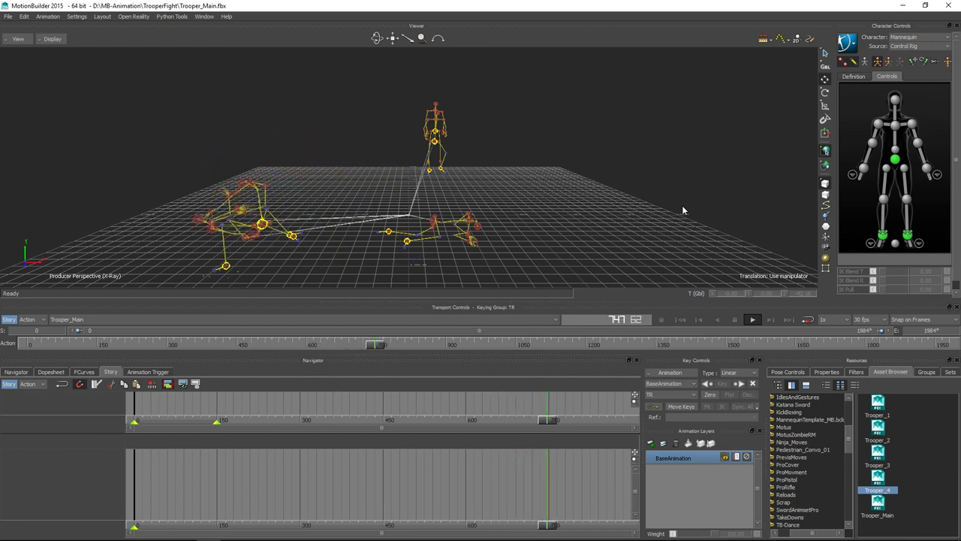
Step: Scrub the five-trooper fight past frame 1204, play to frame 1984, then return to frame 0
click(732, 320)
drag(419, 345, 338, 345)
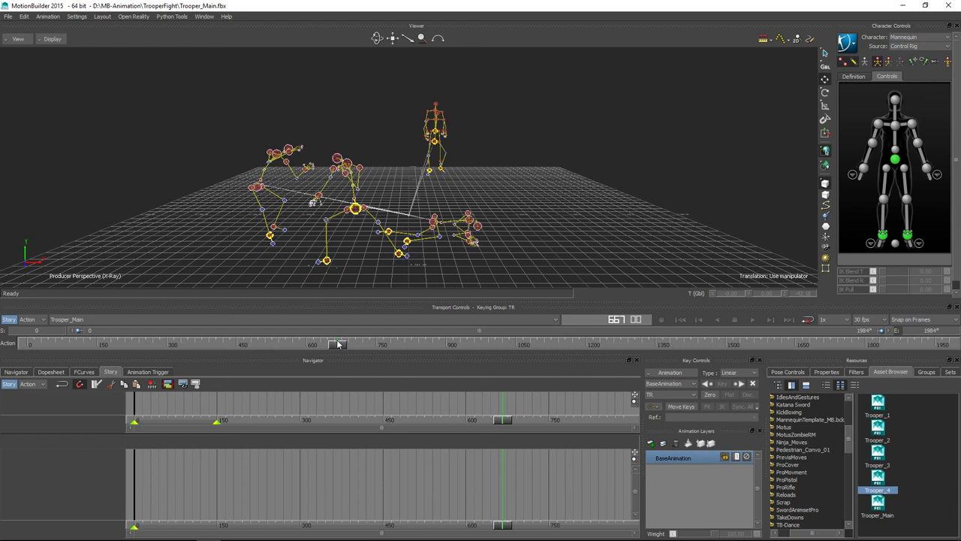
mouse_move(336, 346)
mouse_down()
mouse_move(323, 346)
mouse_move(390, 338)
mouse_up()
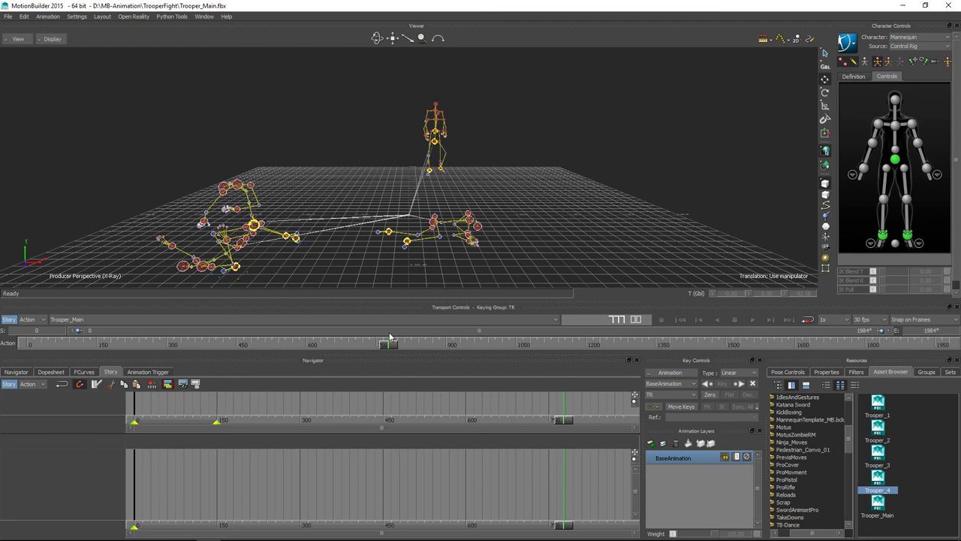
drag(390, 346, 587, 329)
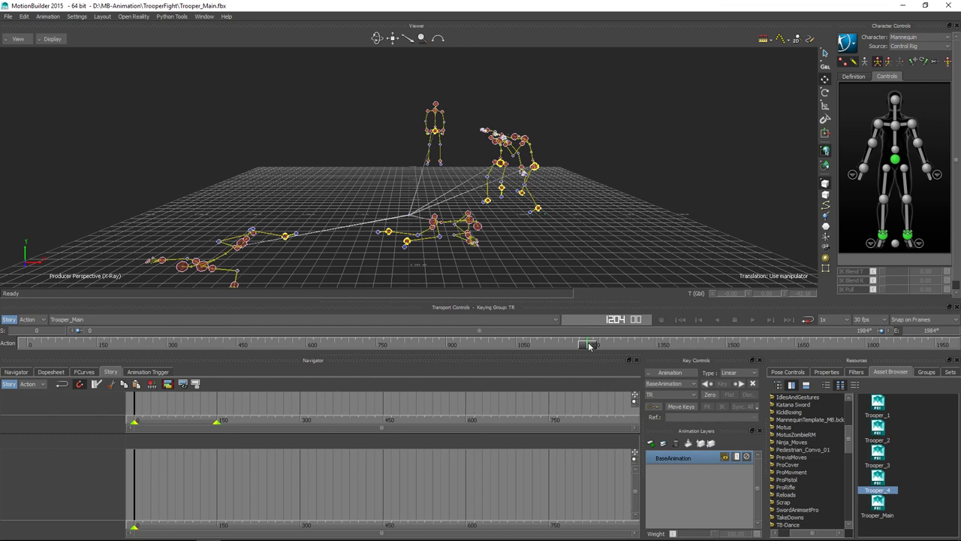
drag(590, 345, 784, 337)
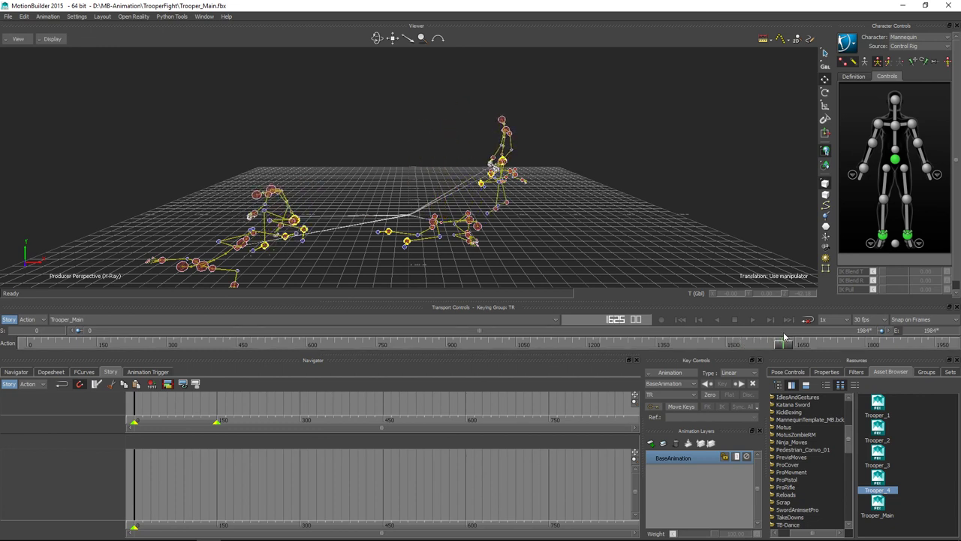
click(752, 320)
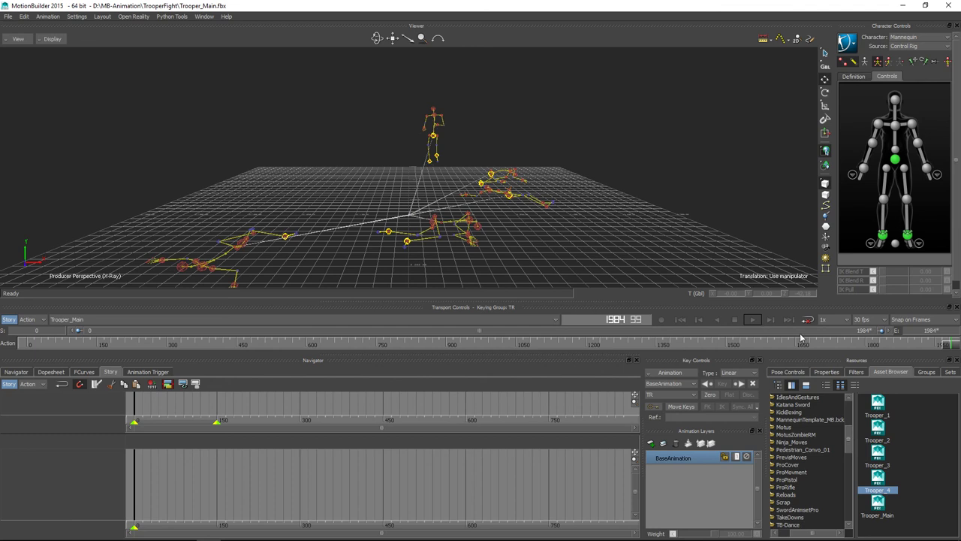
drag(934, 338, 24, 320)
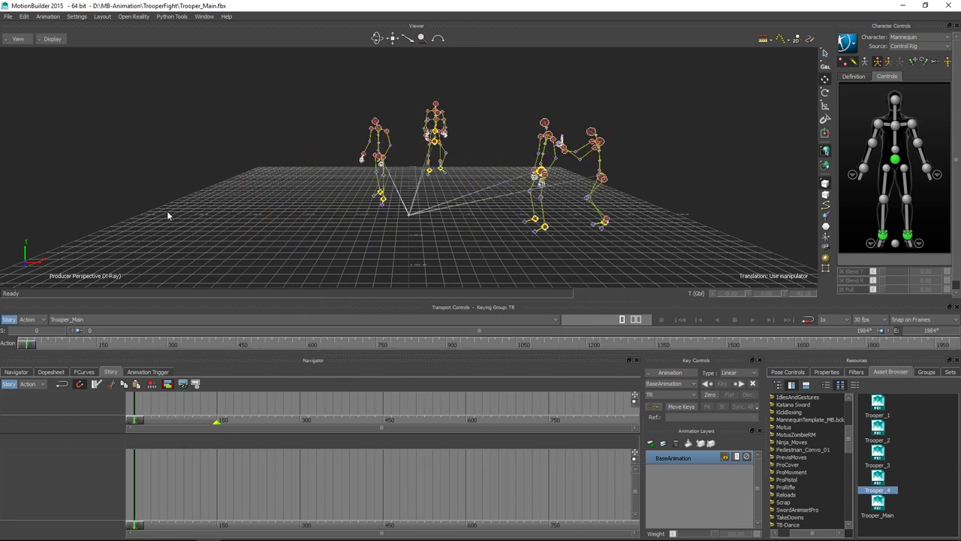